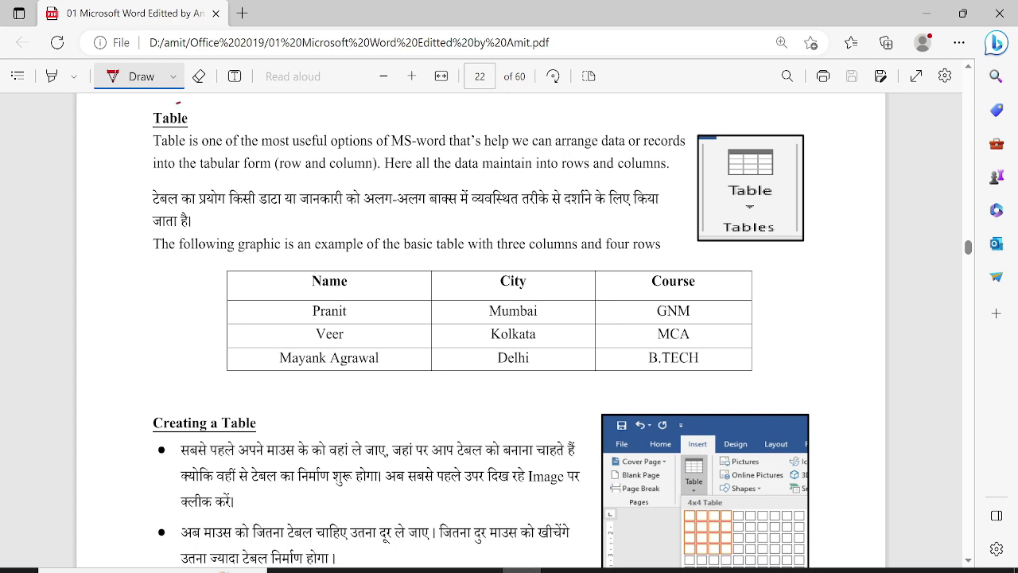
- Circle 'Table', 'row' and 'column' in red and underline phrases like 'MS-word', 'records' and 'rows and columns'
left_click_drag(180, 102, 175, 103)
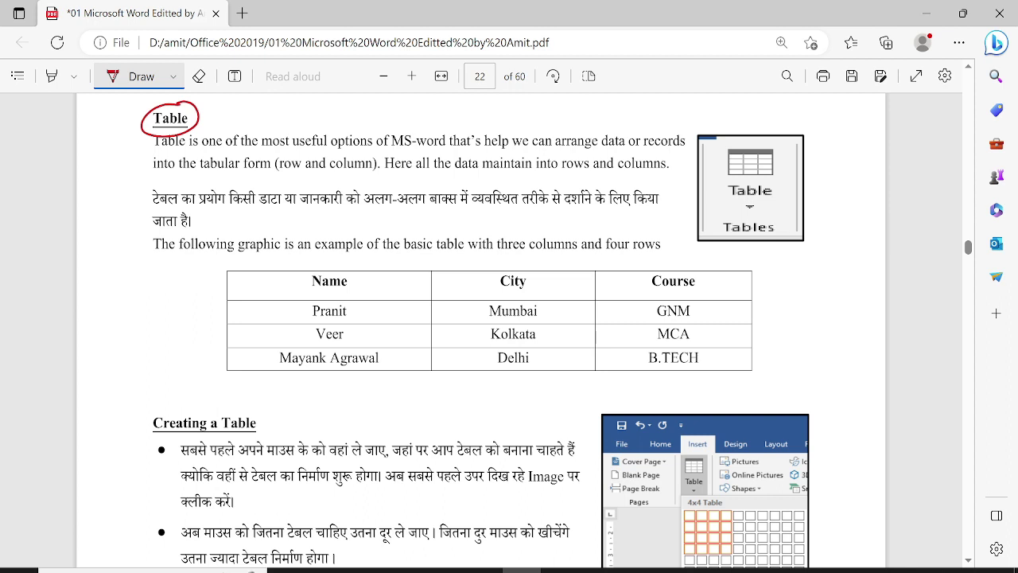
left_click_drag(448, 149, 379, 145)
left_click_drag(603, 149, 531, 147)
left_click_drag(684, 151, 643, 152)
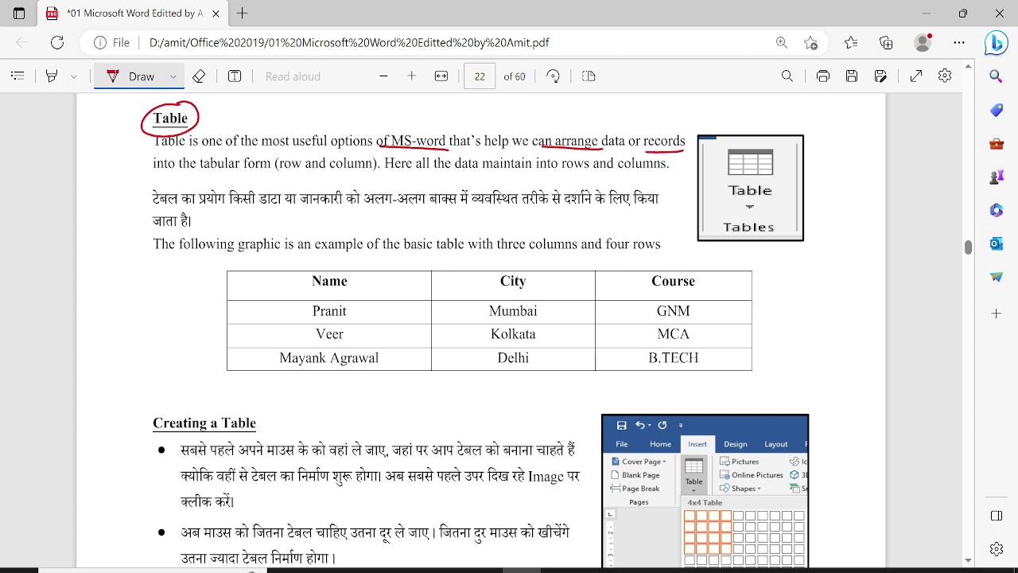
left_click_drag(241, 171, 151, 172)
mouse_move(305, 156)
left_mouse_down()
mouse_move(279, 154)
mouse_move(275, 177)
mouse_move(374, 170)
mouse_move(326, 162)
mouse_move(374, 151)
left_mouse_up()
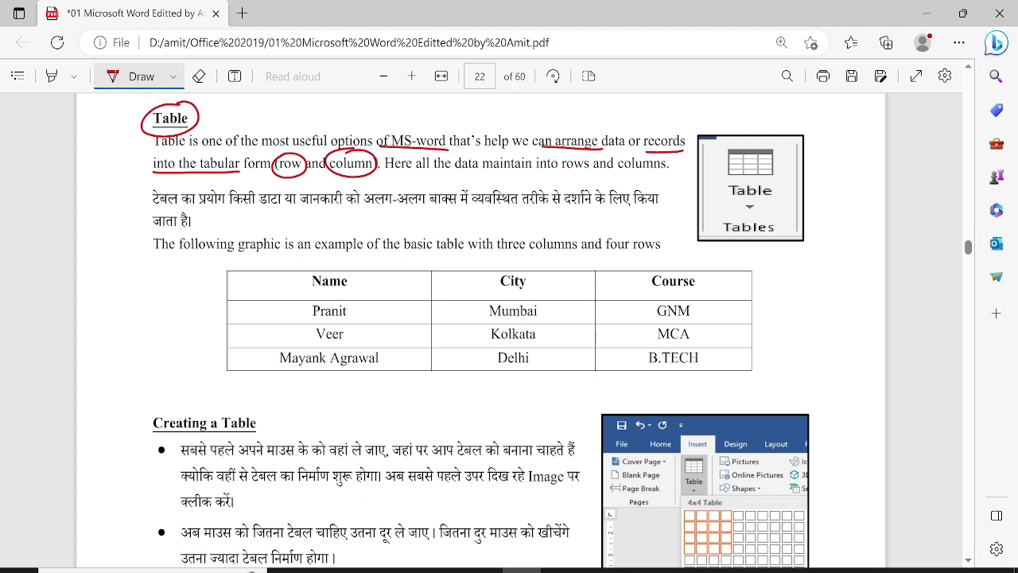
left_click_drag(665, 172, 553, 172)
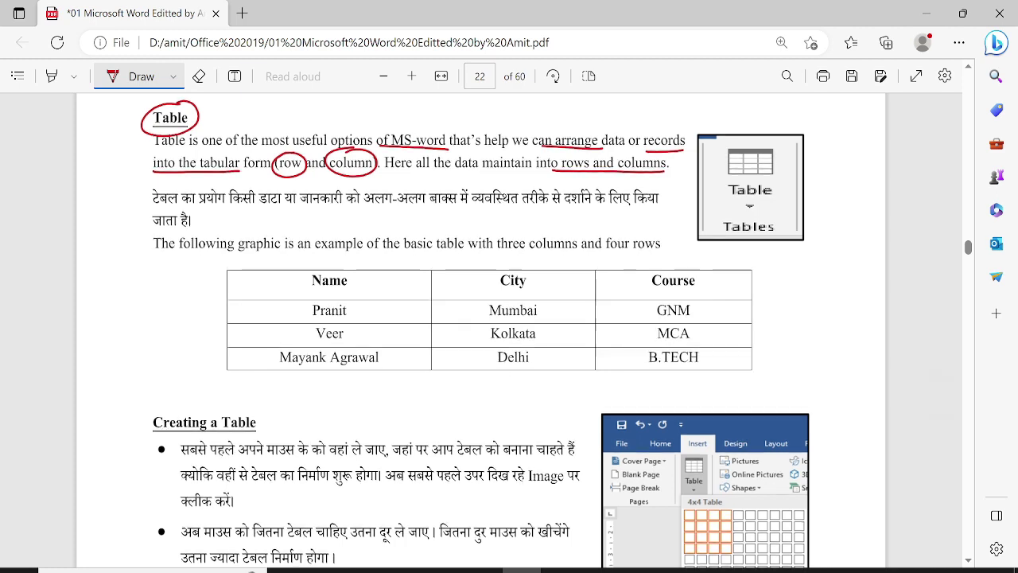
- Tick and draw down arrows above the Name, City and Course column headers in red
scroll(509, 318, "down", 1)
scroll(509, 318, "down", 1)
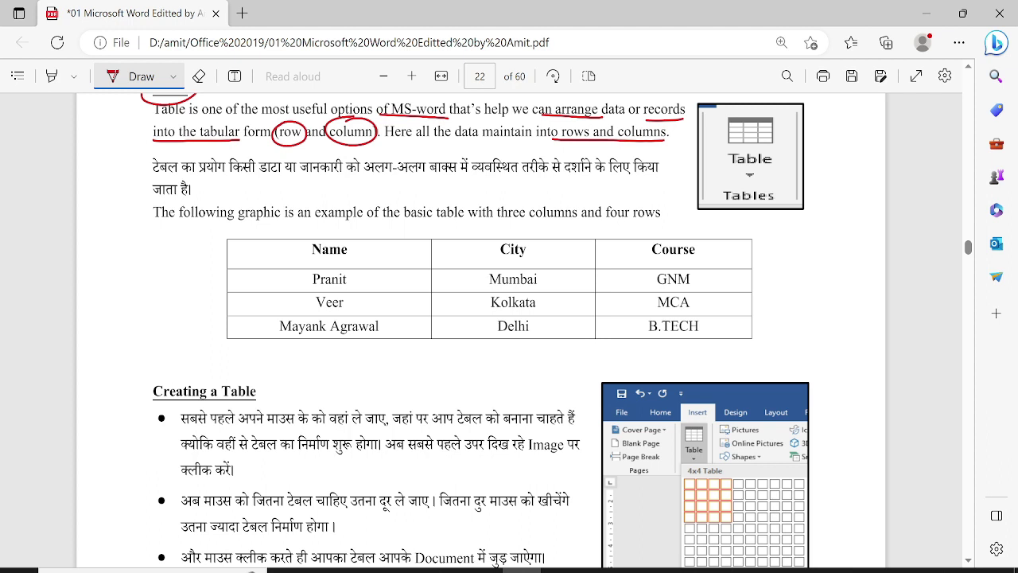
left_click_drag(296, 255, 321, 243)
left_click_drag(486, 253, 505, 245)
left_click_drag(638, 253, 667, 242)
left_click_drag(335, 225, 338, 231)
left_click_drag(492, 220, 497, 231)
left_click_drag(648, 220, 653, 230)
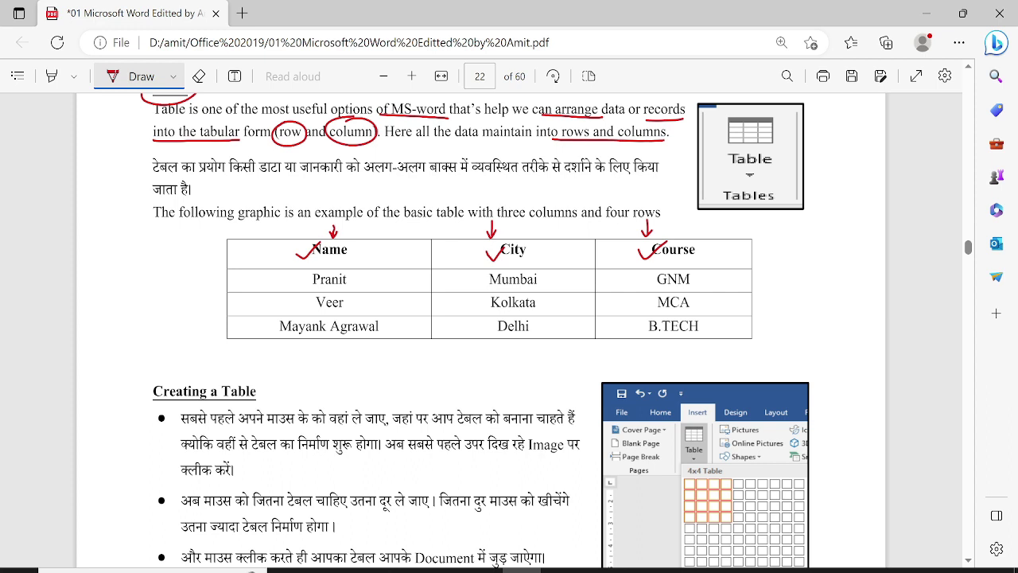
- Add a red arrow with 'row' and 'Column' labels on the table, then start outlining the Veer cell
mouse_move(184, 257)
left_mouse_down()
mouse_move(222, 258)
mouse_move(183, 280)
mouse_move(215, 284)
mouse_move(226, 325)
mouse_move(215, 332)
left_mouse_up()
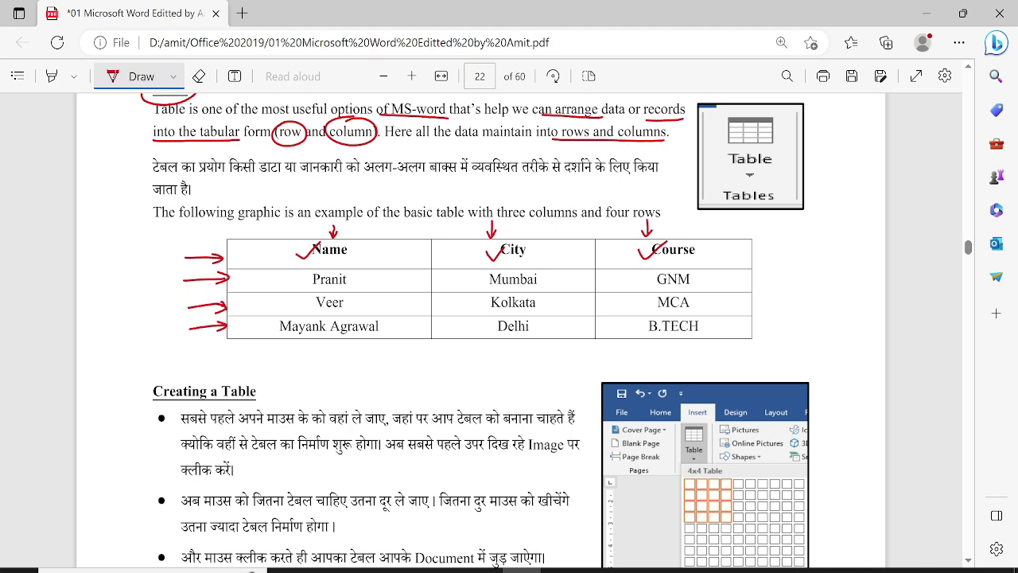
mouse_move(129, 301)
left_mouse_down()
mouse_move(158, 303)
mouse_move(180, 288)
left_mouse_up()
left_click_drag(379, 224, 390, 235)
left_click_drag(393, 228, 436, 234)
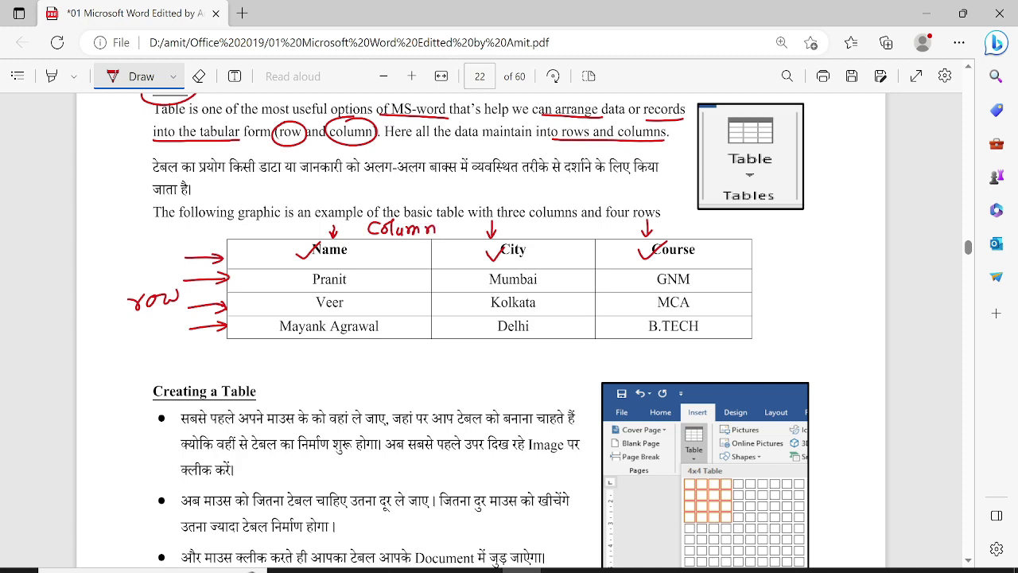
scroll(509, 330, "down", 1)
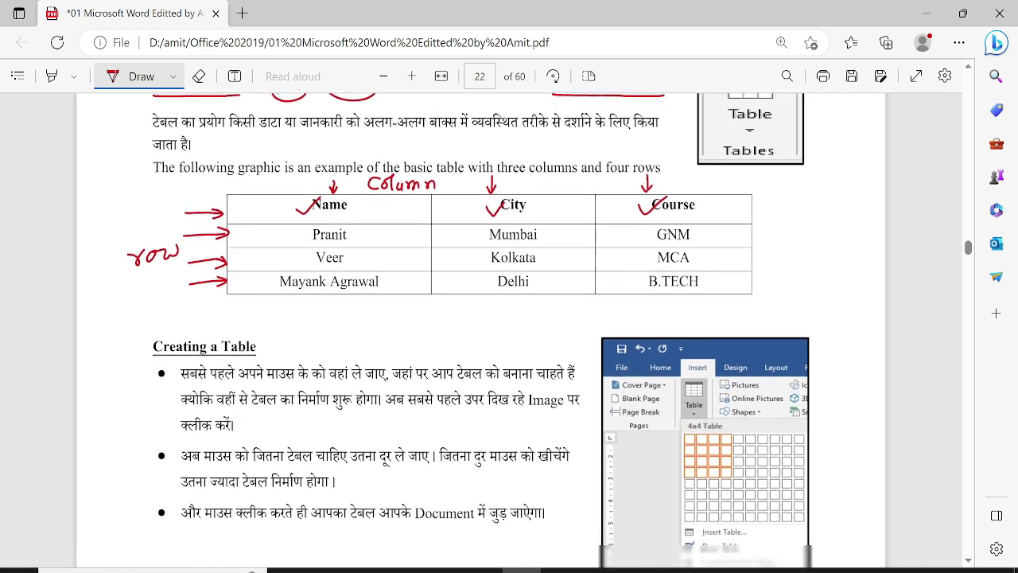
scroll(469, 328, "down", 1)
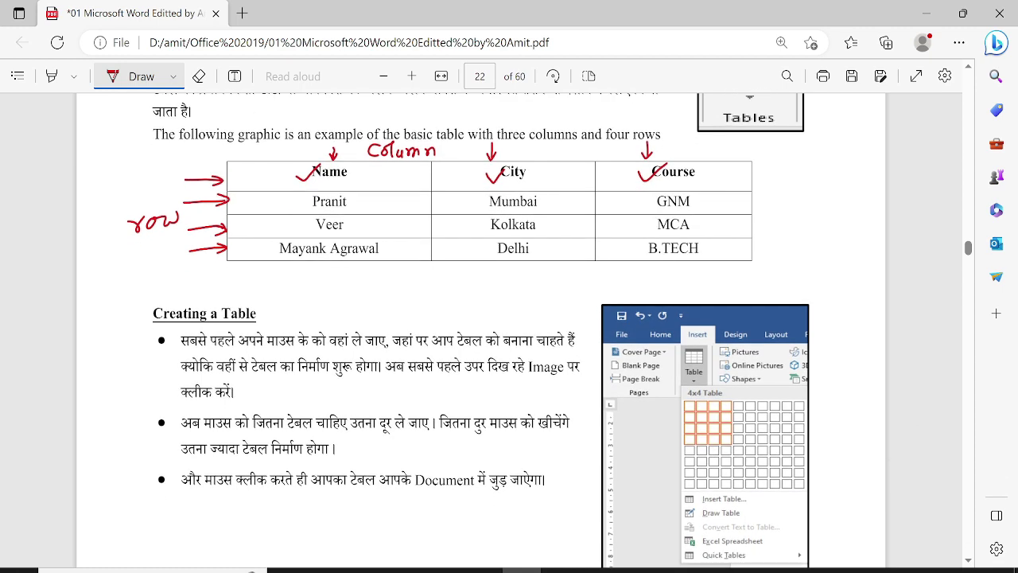
scroll(509, 330, "down", 1)
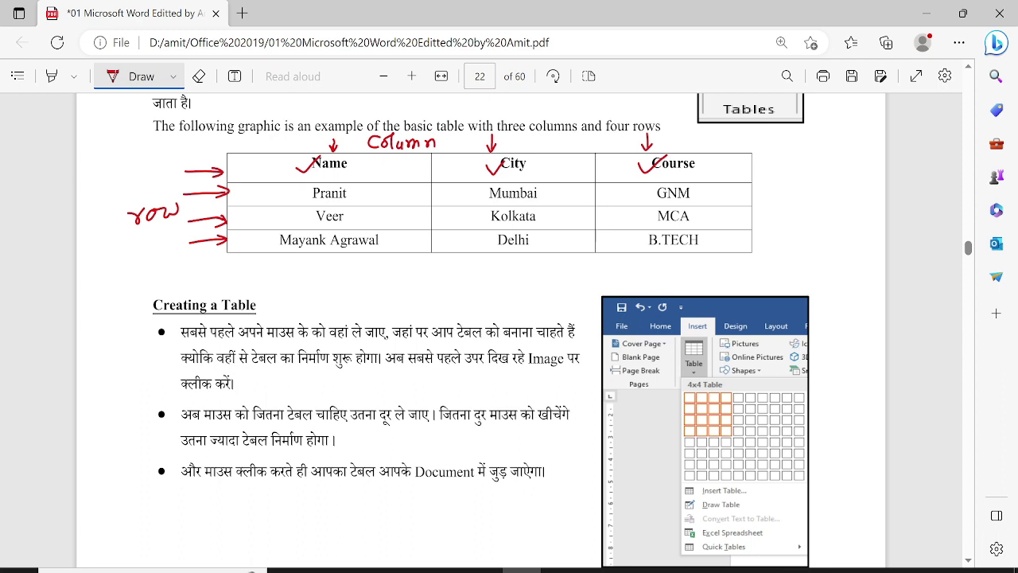
mouse_move(432, 206)
left_mouse_down()
mouse_move(432, 229)
mouse_move(227, 229)
mouse_move(226, 205)
mouse_move(431, 207)
mouse_move(397, 256)
mouse_move(420, 276)
mouse_move(453, 276)
left_mouse_up()
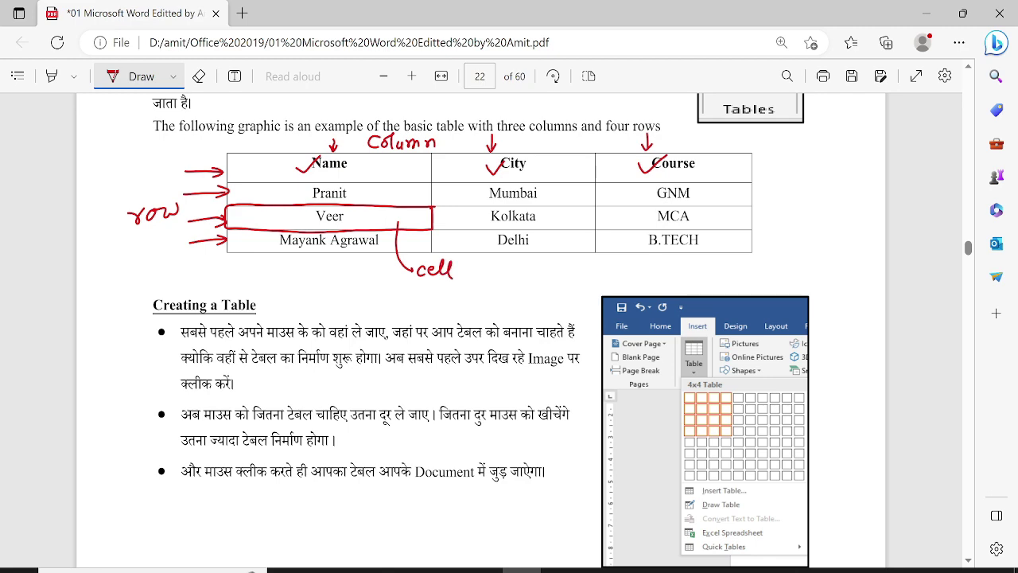
- Underline a word in the first bullet under Creating a Table in red
scroll(509, 318, "down", 2)
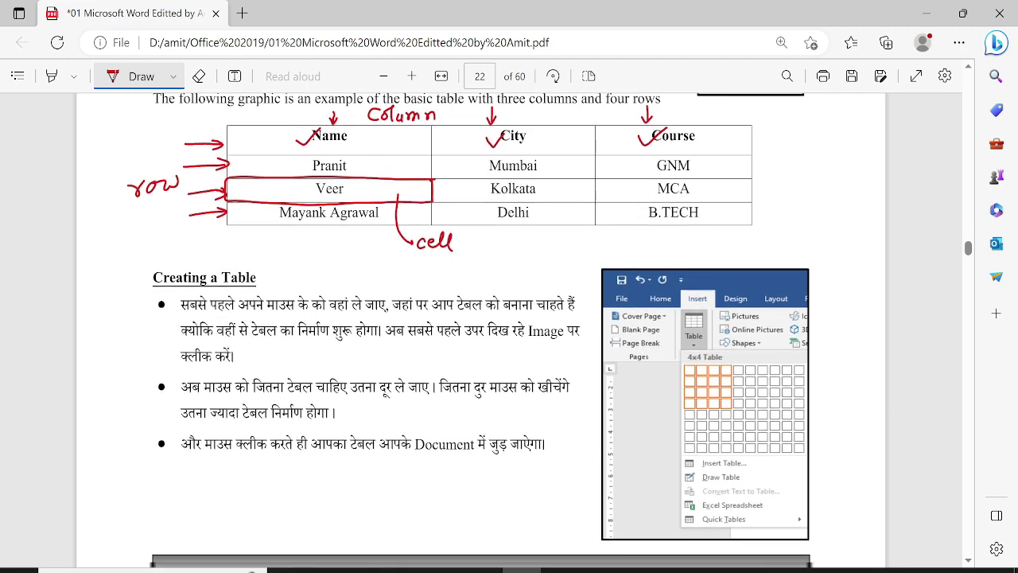
scroll(509, 319, "down", 3)
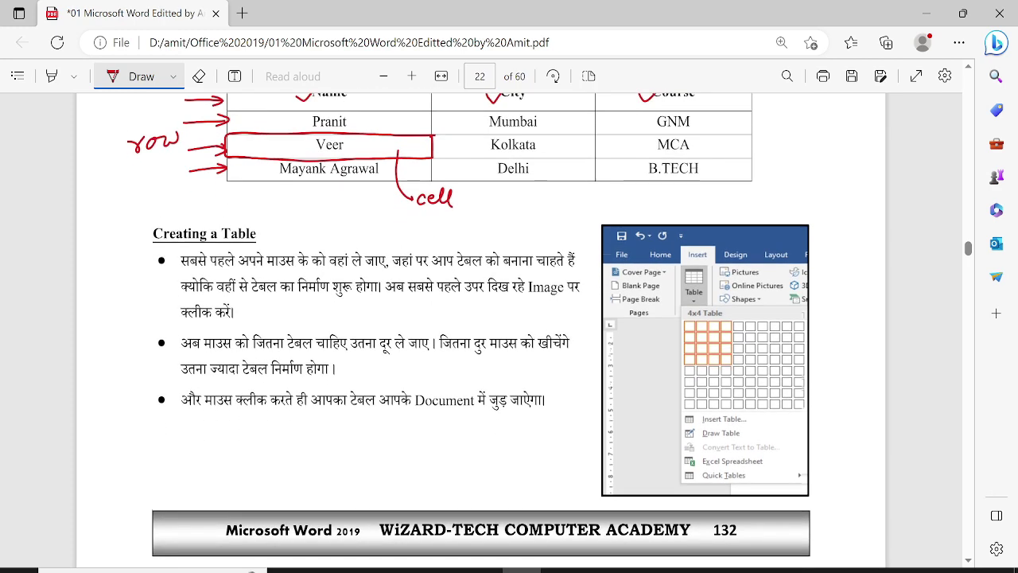
scroll(468, 329, "down", 2)
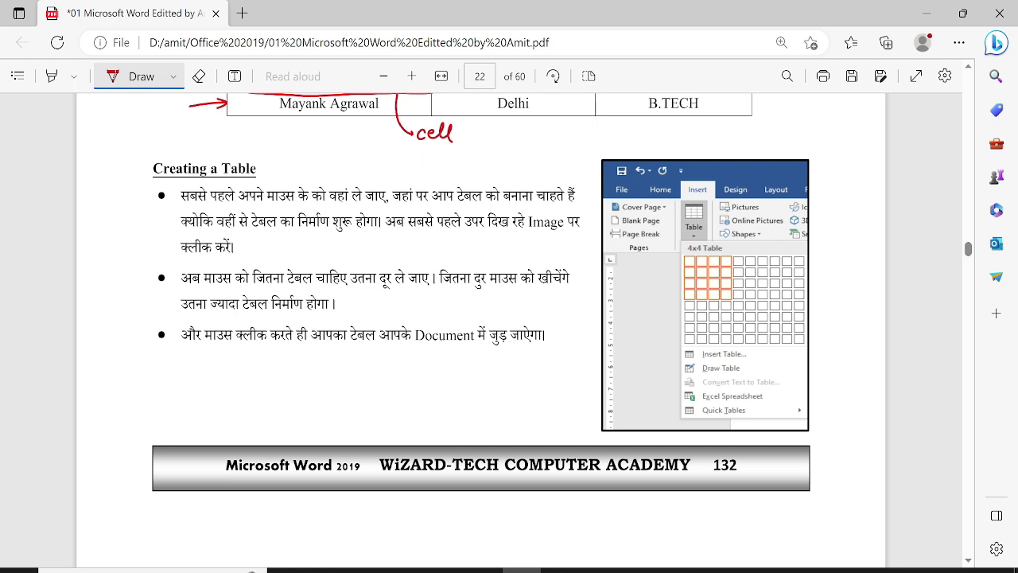
left_click_drag(389, 204, 362, 204)
- Circle the Table button, the 4x4 grid block and Insert Table in the screenshot
left_click_drag(703, 226, 689, 224)
left_click_drag(700, 261, 689, 257)
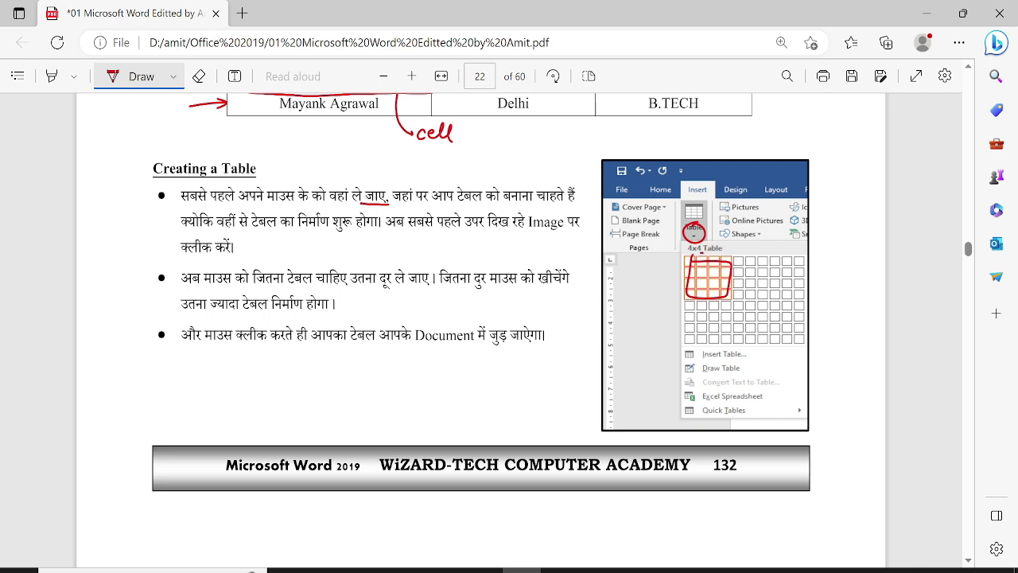
left_click_drag(684, 253, 702, 252)
scroll(481, 289, "down", 1)
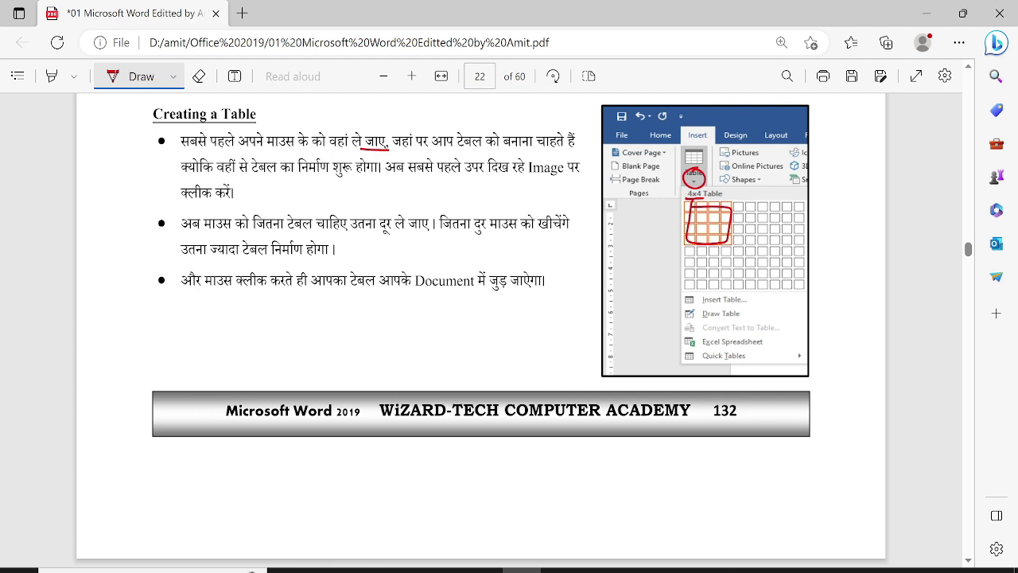
left_click_drag(701, 292, 721, 291)
- Circle Draw Table and sketch a small red gridded table below the bullet text
left_click_drag(731, 302, 751, 309)
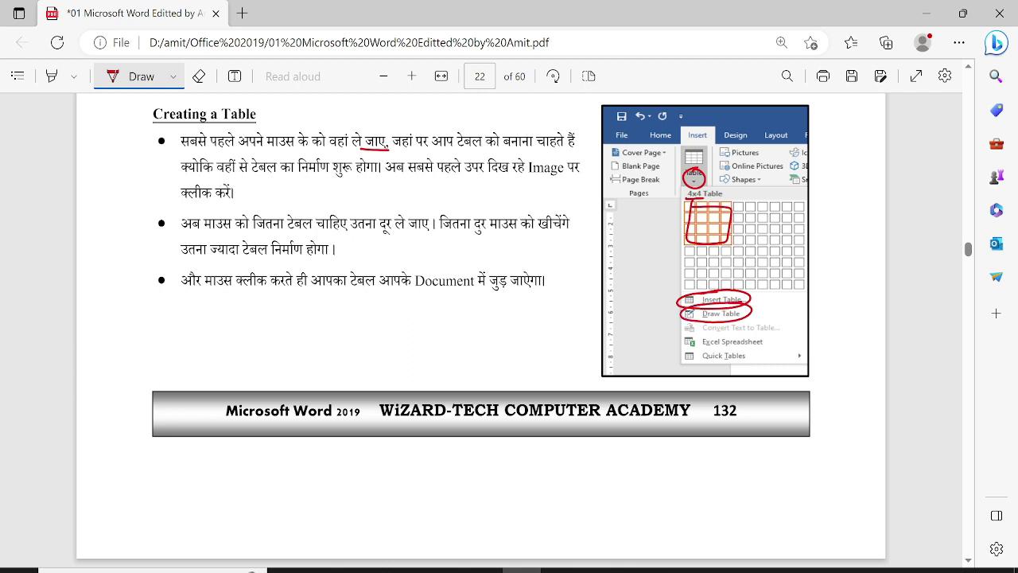
mouse_move(587, 310)
left_mouse_down()
mouse_move(483, 313)
mouse_move(579, 347)
left_mouse_up()
mouse_move(584, 312)
left_mouse_down()
mouse_move(579, 358)
mouse_move(479, 330)
left_mouse_up()
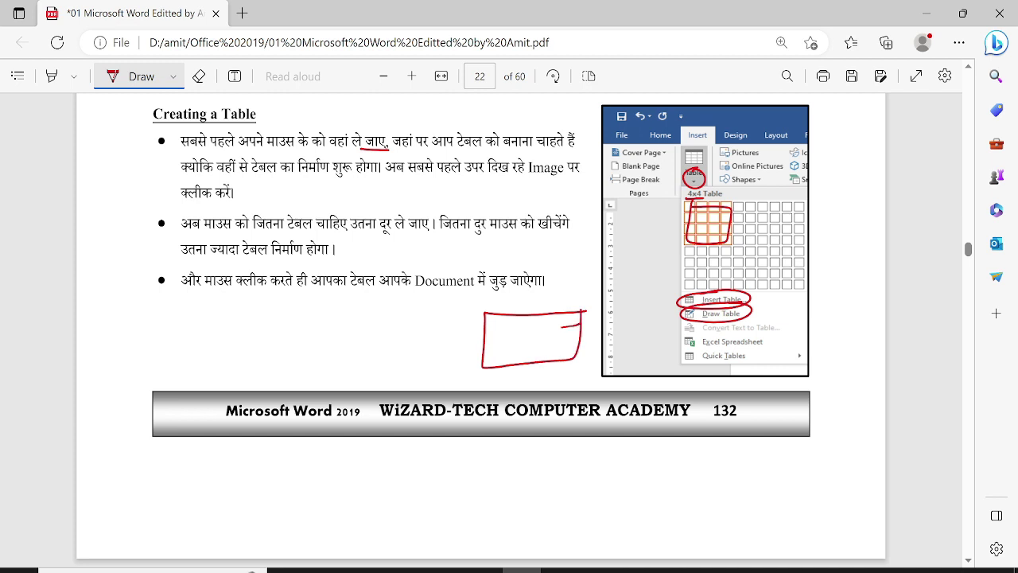
left_click_drag(580, 342, 479, 348)
mouse_move(503, 315)
left_mouse_down()
mouse_move(501, 376)
mouse_move(525, 372)
left_mouse_up()
left_click_drag(555, 309, 552, 370)
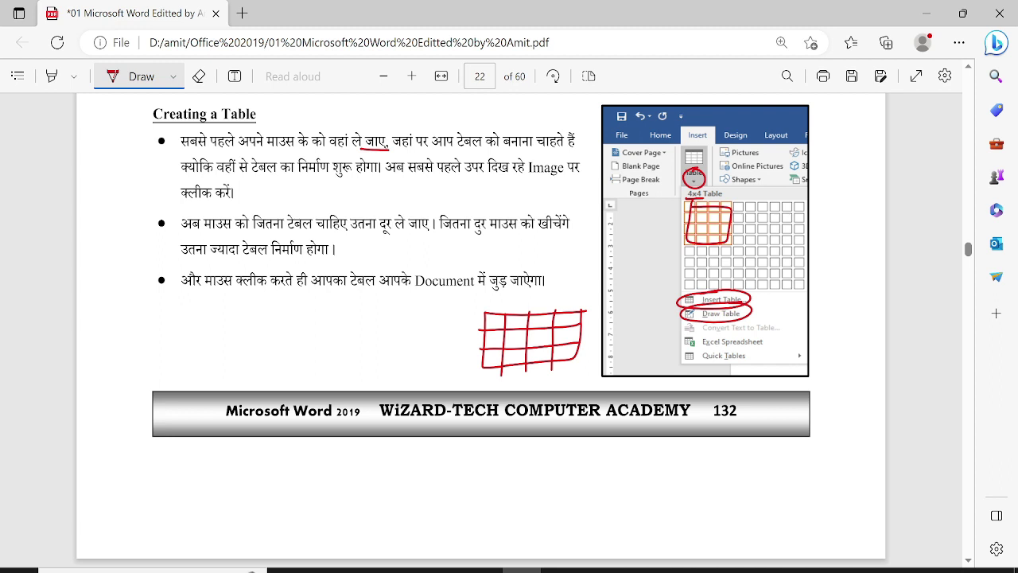
- Underline Convert Text to Table, Excel Spreadsheet and Quick Tables in the screenshot
left_click_drag(781, 331, 681, 327)
left_click_drag(770, 342, 684, 346)
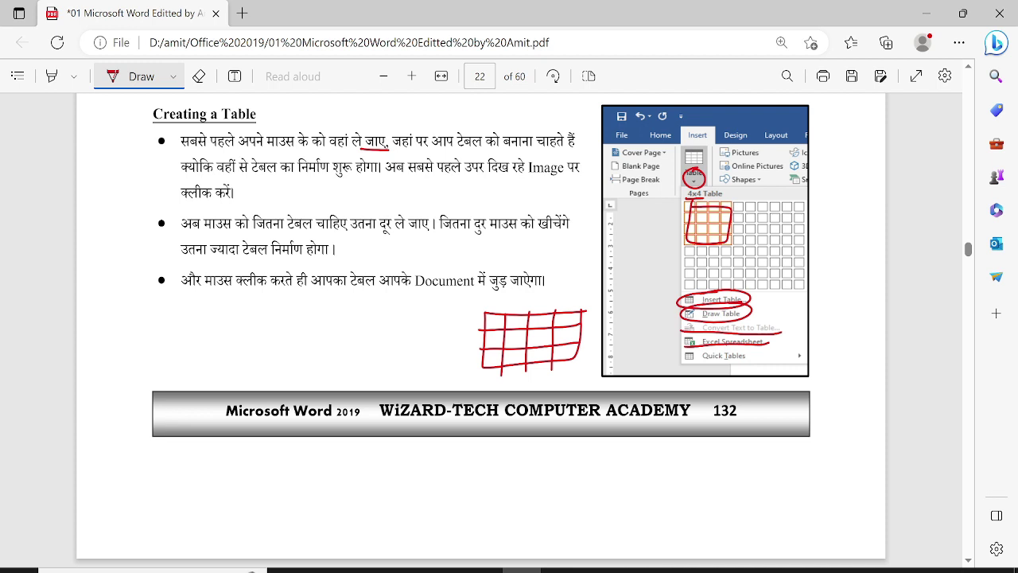
left_click_drag(695, 359, 747, 356)
- On page 23, circle the Insert Table image's title and underline the columns and rows labels
scroll(481, 330, "down", 1)
scroll(481, 330, "down", 1)
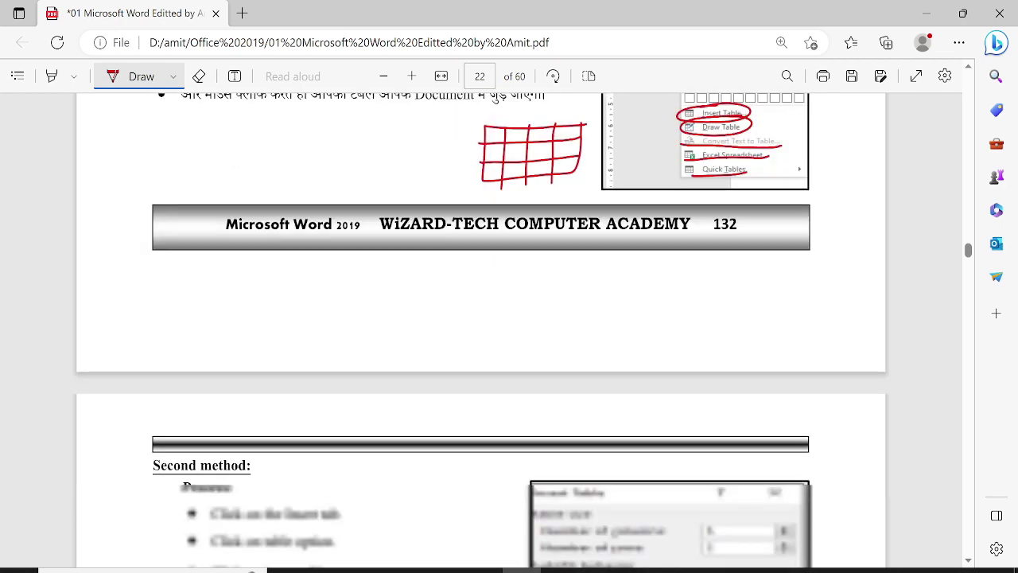
scroll(481, 330, "down", 1)
scroll(482, 330, "down", 1)
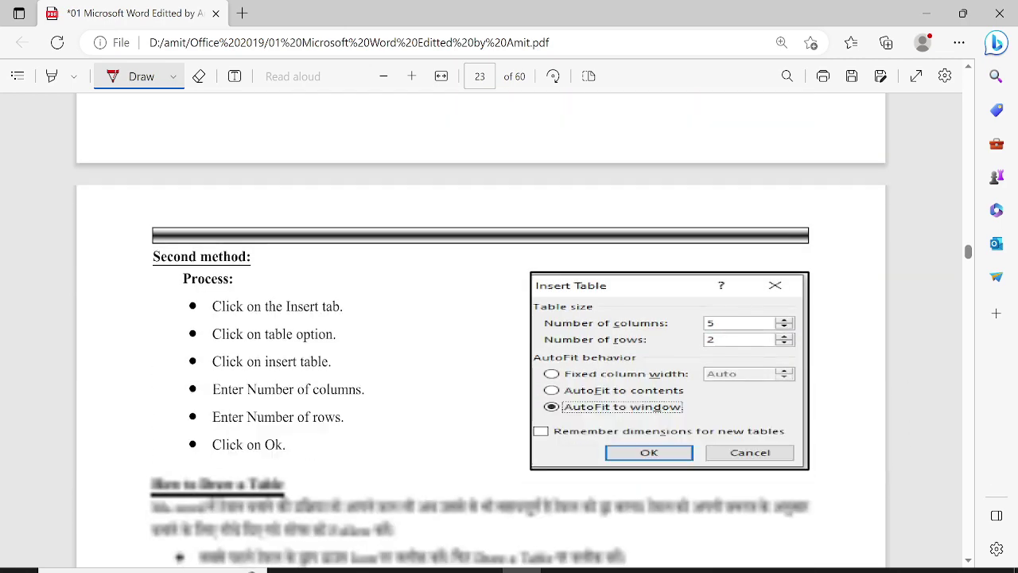
scroll(482, 330, "down", 1)
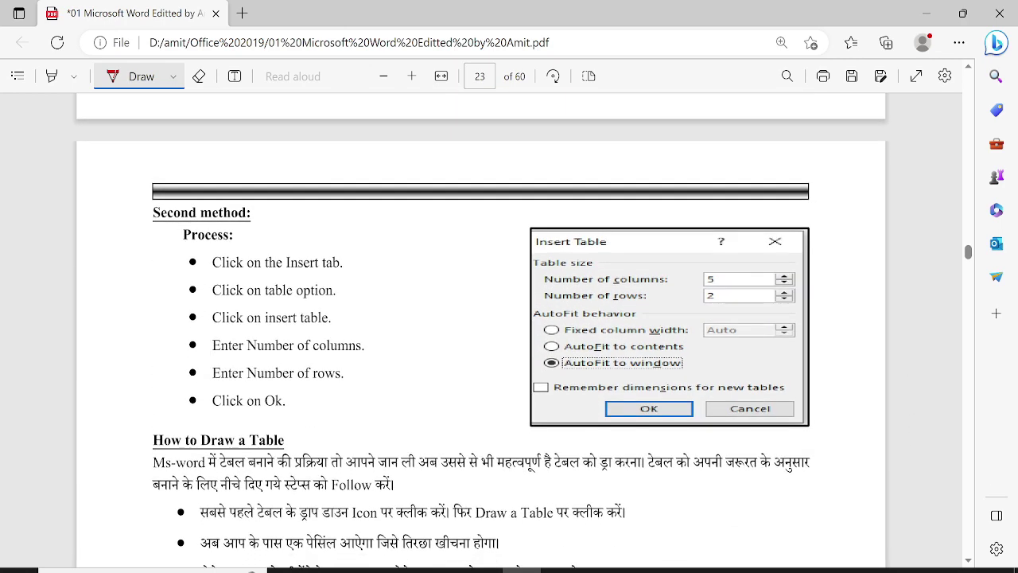
left_click_drag(589, 230, 598, 226)
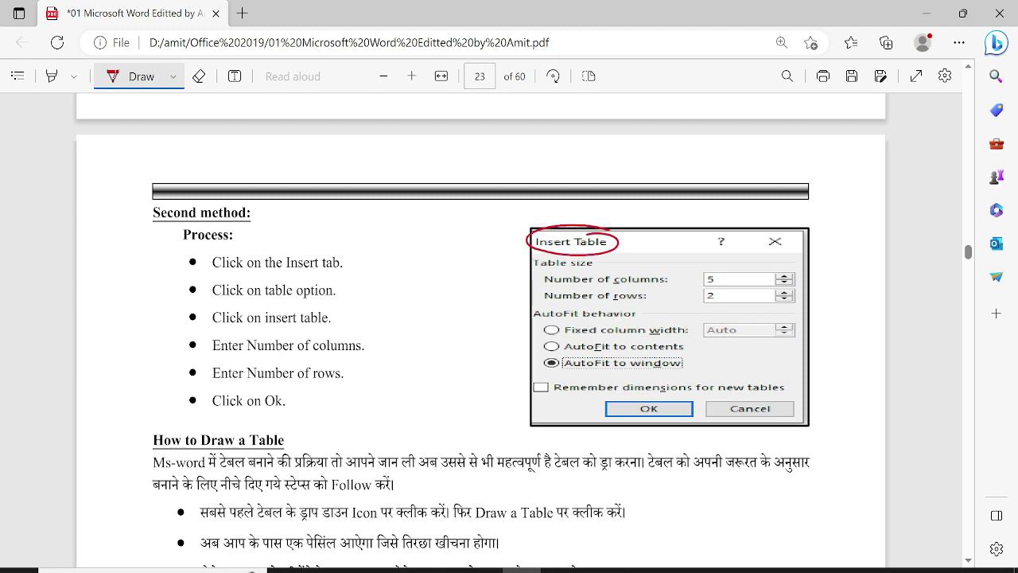
left_click_drag(612, 285, 667, 284)
left_click_drag(609, 301, 656, 300)
- Circle the 5 columns and 2 rows values and the OK button in red
left_click_drag(714, 269, 714, 288)
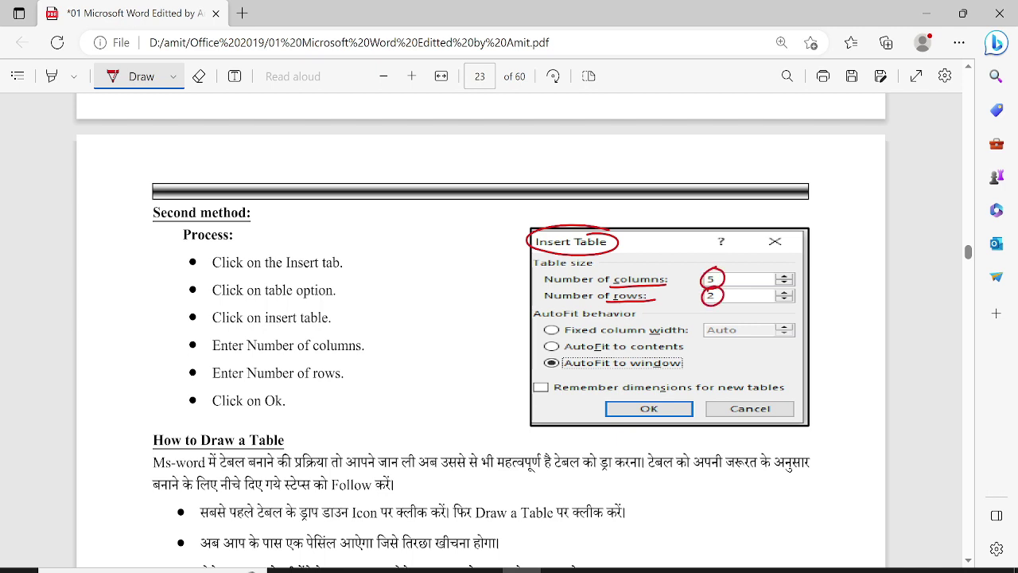
left_click_drag(657, 394, 646, 395)
scroll(481, 334, "down", 1)
scroll(481, 334, "down", 1)
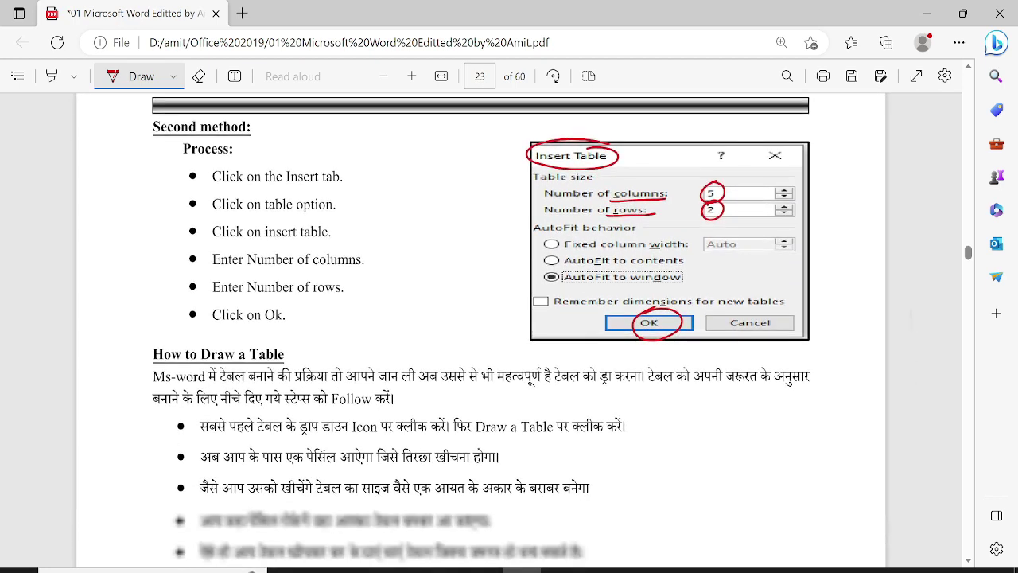
scroll(482, 334, "down", 2)
scroll(482, 334, "down", 1)
scroll(481, 334, "down", 2)
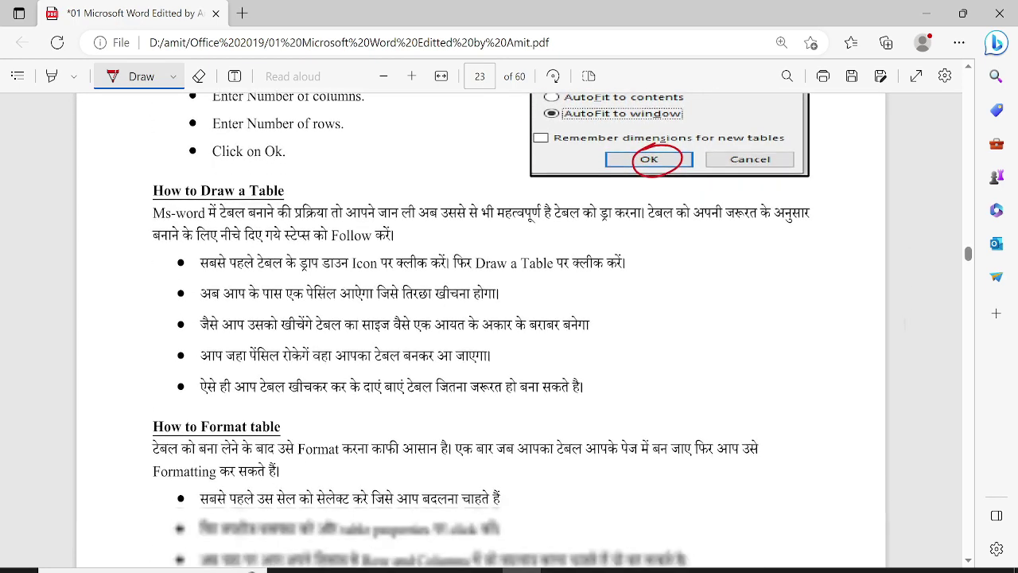
scroll(481, 334, "down", 1)
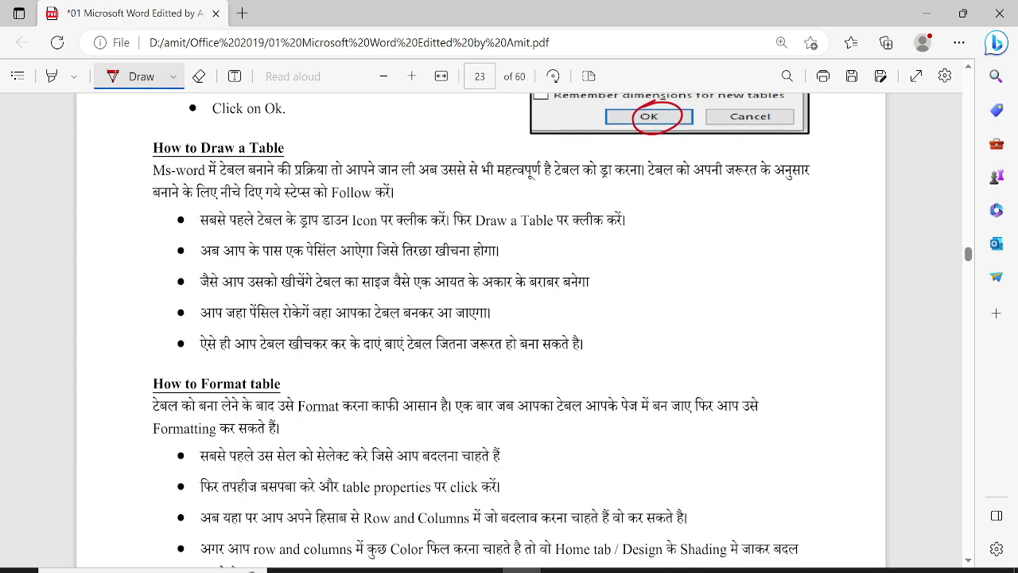
- Sketch a red gridded table beside the How to Draw a Table bullets on page 23
mouse_move(732, 265)
left_mouse_down()
mouse_move(655, 257)
mouse_move(631, 318)
mouse_move(748, 326)
mouse_move(705, 268)
mouse_move(630, 285)
left_mouse_up()
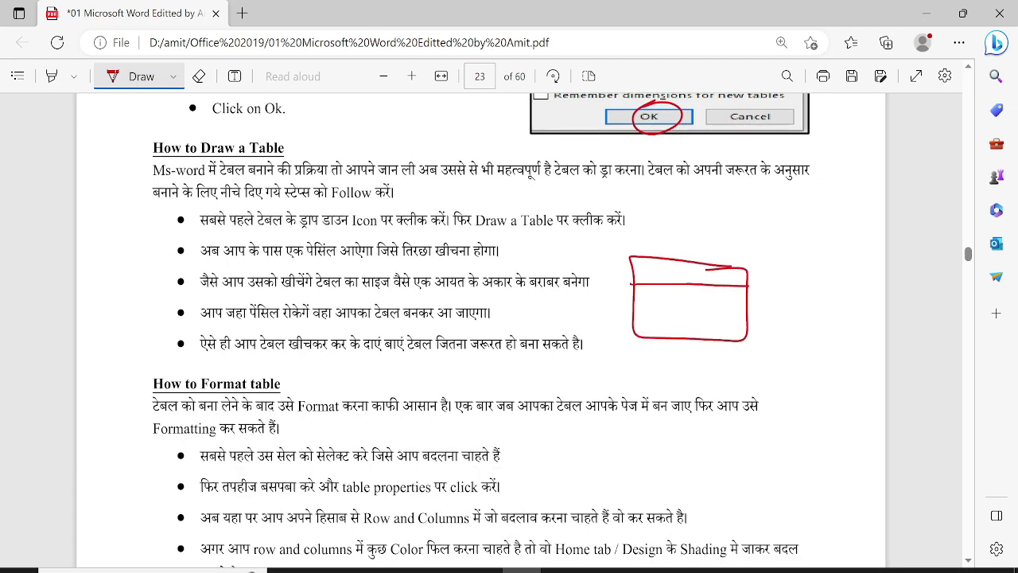
left_click_drag(754, 305, 630, 310)
mouse_move(664, 259)
left_mouse_down()
mouse_move(662, 348)
mouse_move(697, 362)
left_mouse_up()
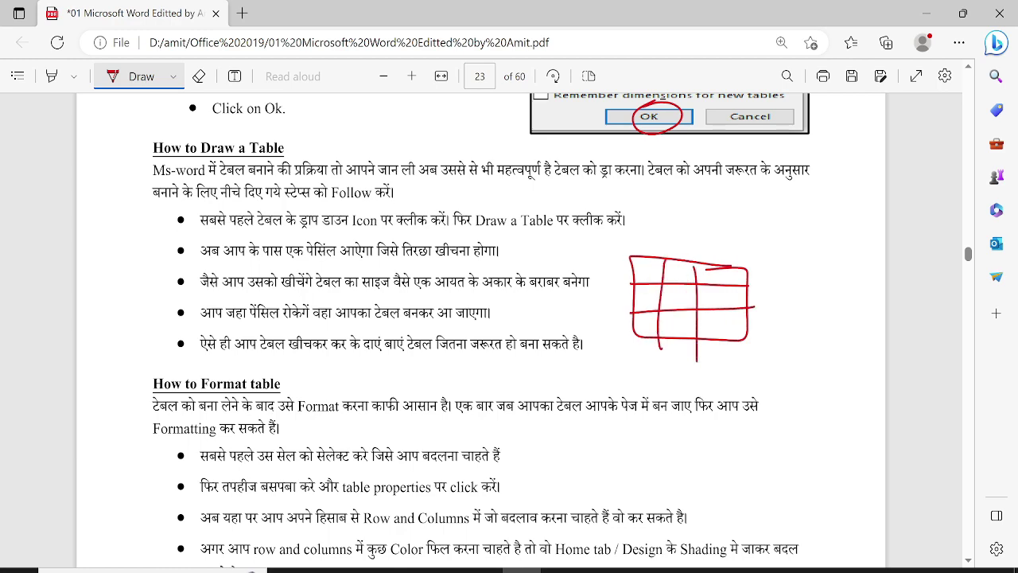
scroll(482, 330, "down", 2)
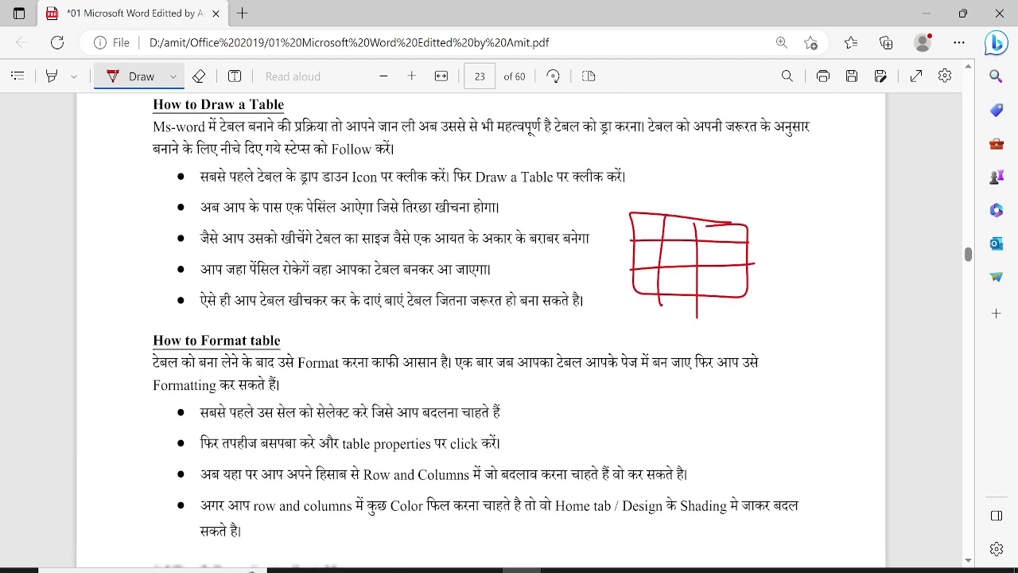
scroll(481, 330, "down", 1)
scroll(482, 330, "down", 2)
scroll(481, 330, "down", 1)
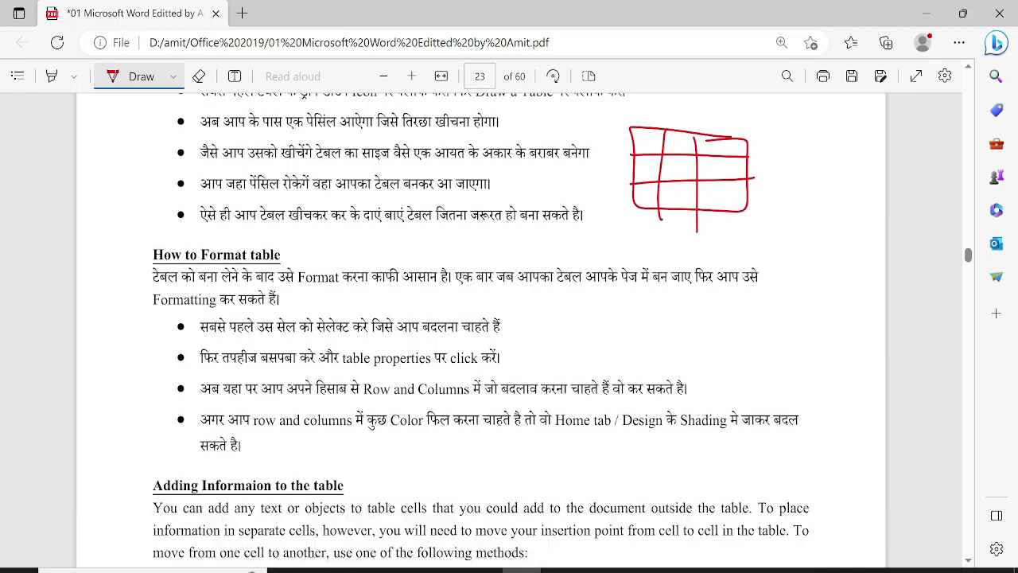
- On page 24, draw a red ellipse around 'Merging' in the Merging and Splitting Table Cell heading
scroll(481, 330, "down", 1)
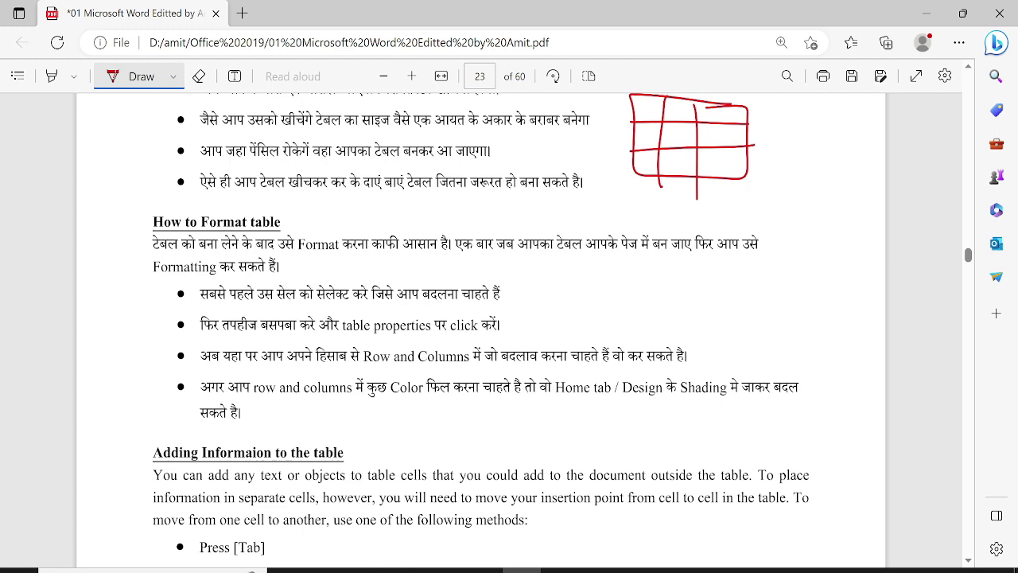
scroll(480, 328, "down", 1)
scroll(480, 328, "down", 1)
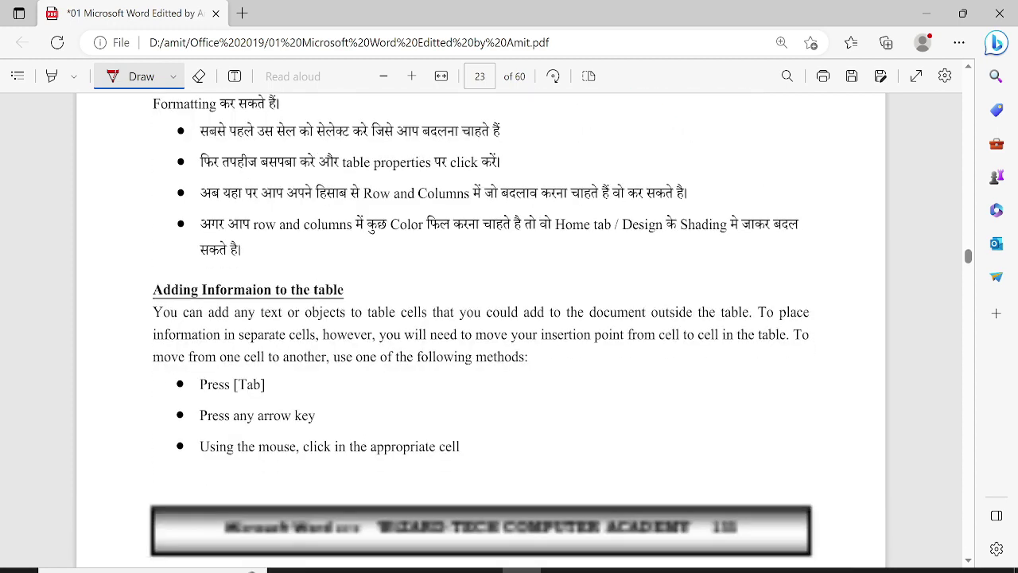
scroll(481, 328, "down", 2)
scroll(481, 327, "down", 1)
scroll(480, 328, "down", 2)
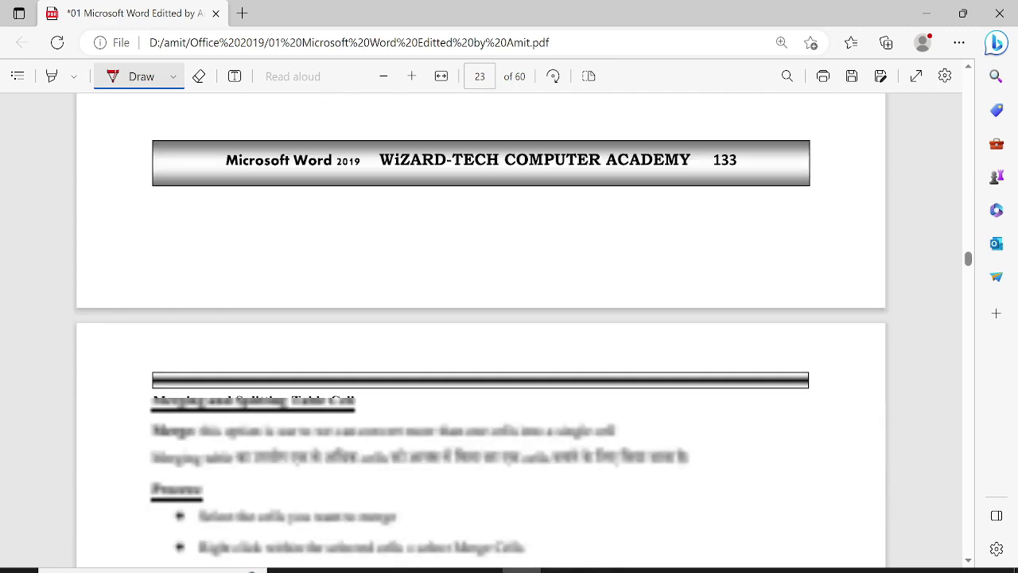
scroll(480, 327, "down", 1)
scroll(481, 328, "down", 1)
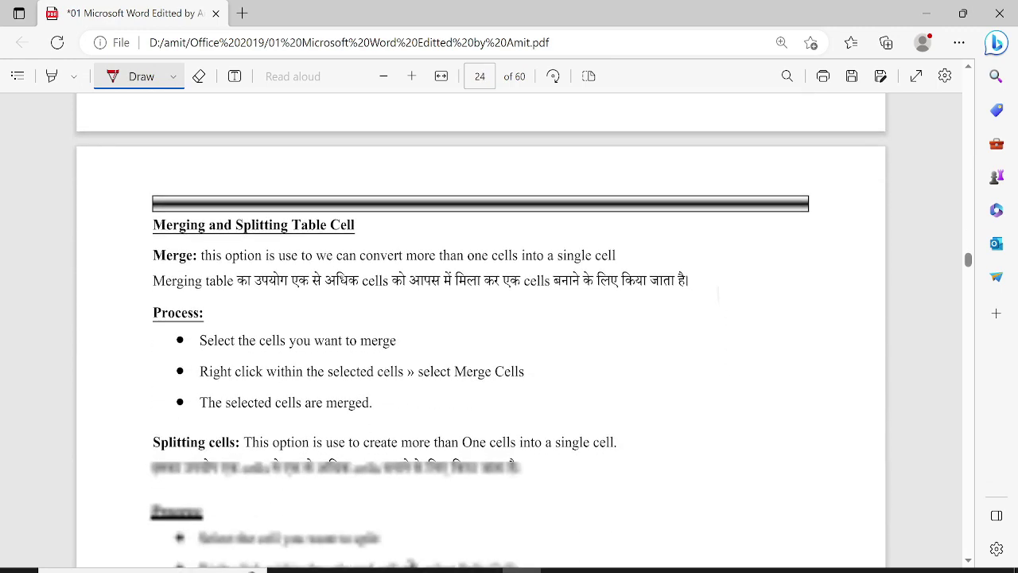
scroll(481, 328, "down", 1)
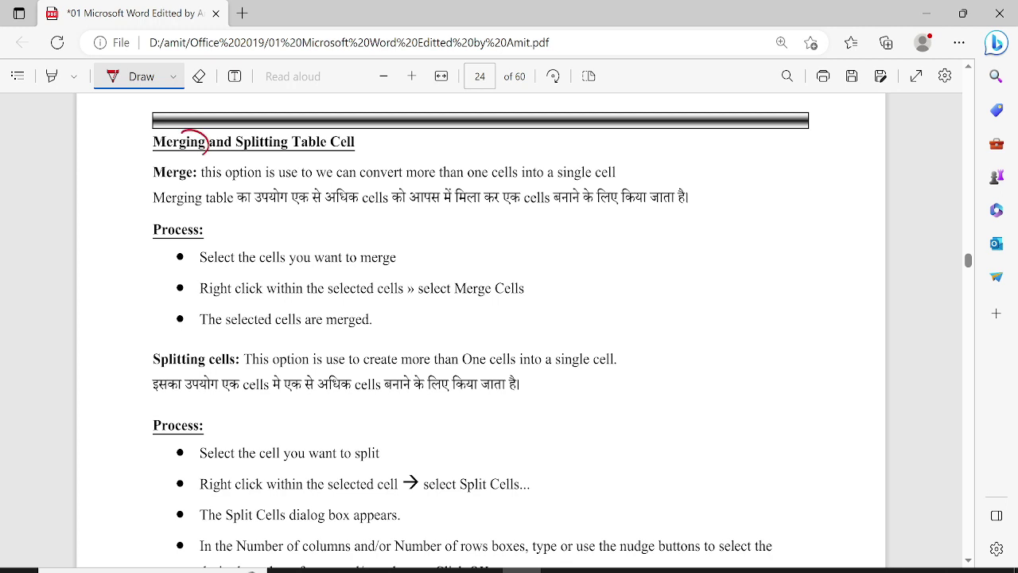
left_click_drag(183, 132, 189, 131)
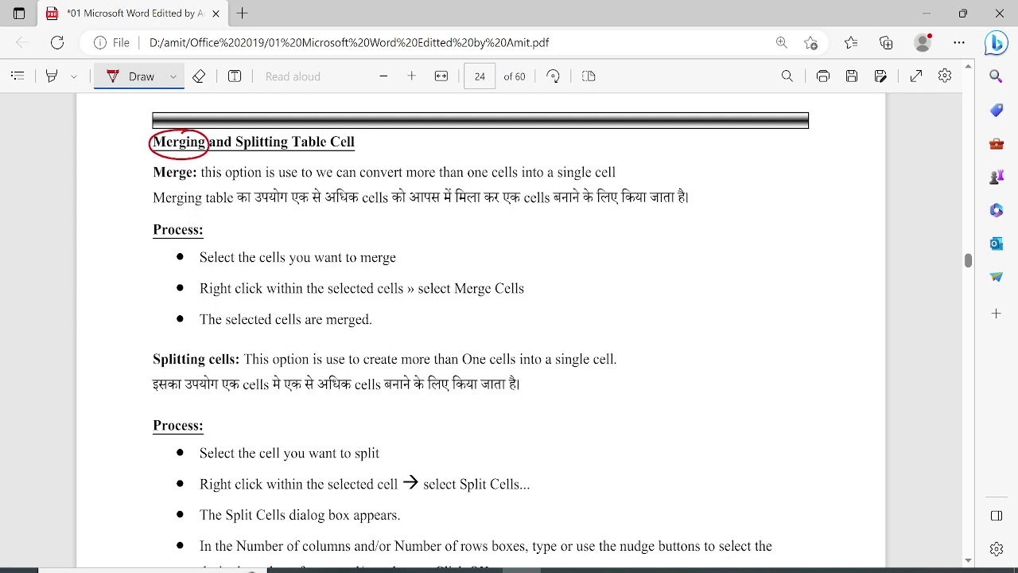
- Underline 'Merge:' and scribble out the word 'we' in red
left_click_drag(194, 180, 149, 178)
mouse_move(317, 169)
left_mouse_down()
mouse_move(332, 181)
mouse_move(318, 181)
mouse_move(355, 171)
left_mouse_up()
mouse_move(321, 178)
left_mouse_down()
mouse_move(355, 176)
mouse_move(316, 179)
left_mouse_up()
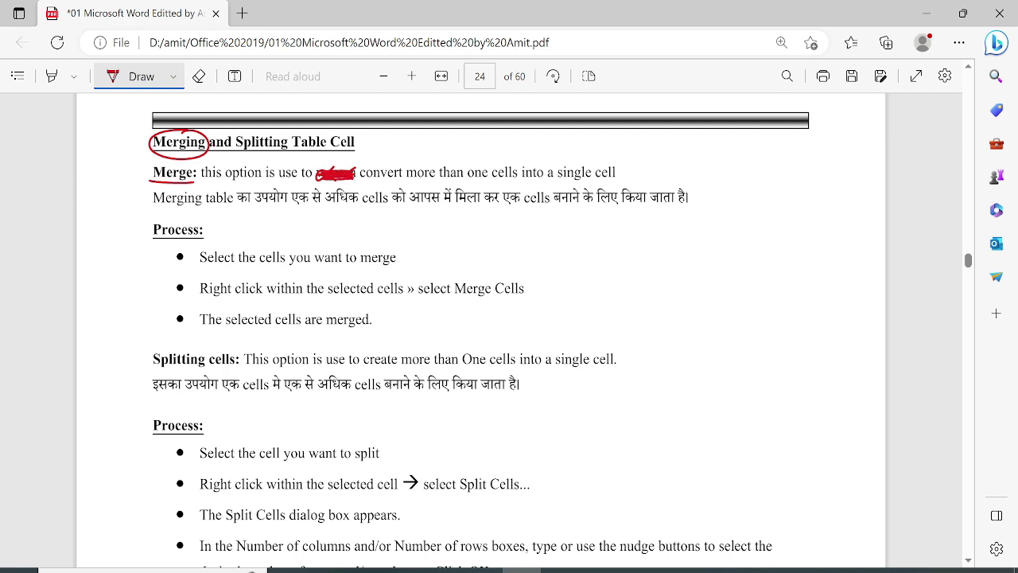
- Sketch a gridded table beside the merge steps with a leader line labelled 'merge'
mouse_move(668, 258)
left_mouse_down()
mouse_move(581, 274)
mouse_move(589, 321)
mouse_move(663, 319)
mouse_move(674, 259)
mouse_move(581, 279)
left_mouse_up()
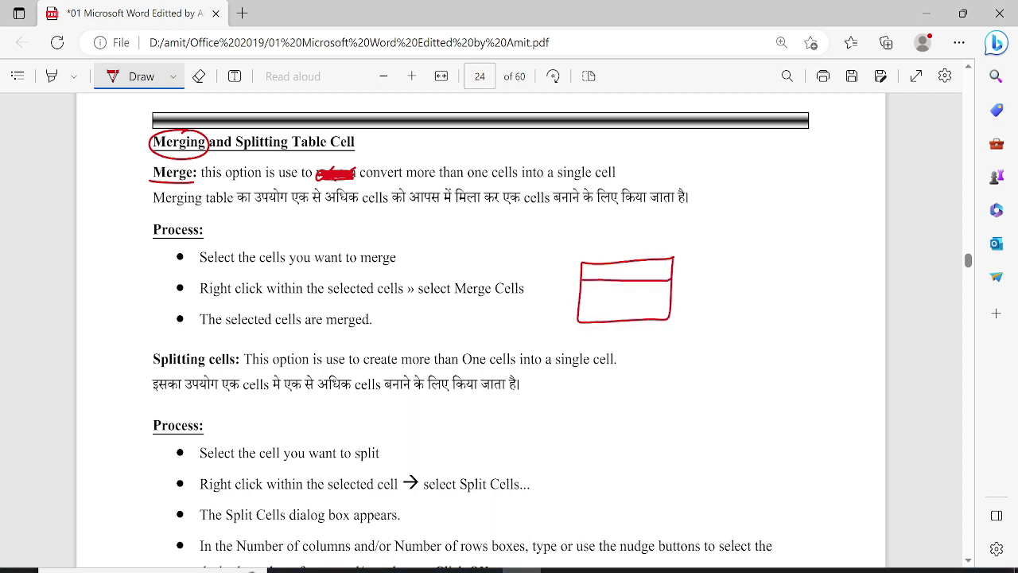
left_click_drag(672, 296, 584, 296)
left_click_drag(601, 279, 598, 317)
left_click_drag(622, 280, 620, 323)
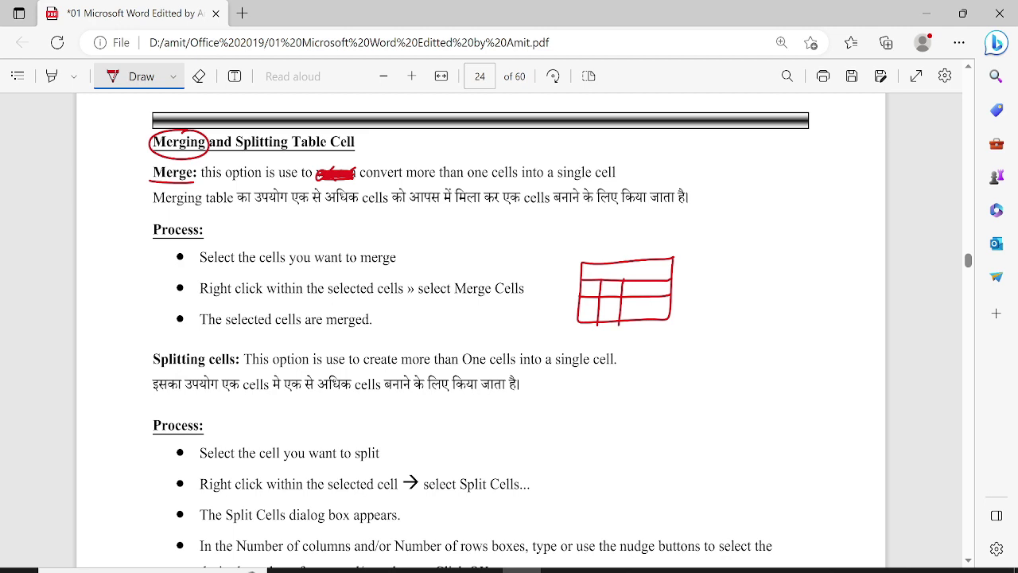
left_click_drag(650, 281, 649, 319)
mouse_move(649, 270)
left_mouse_down()
mouse_move(738, 253)
mouse_move(743, 276)
mouse_move(758, 258)
left_mouse_up()
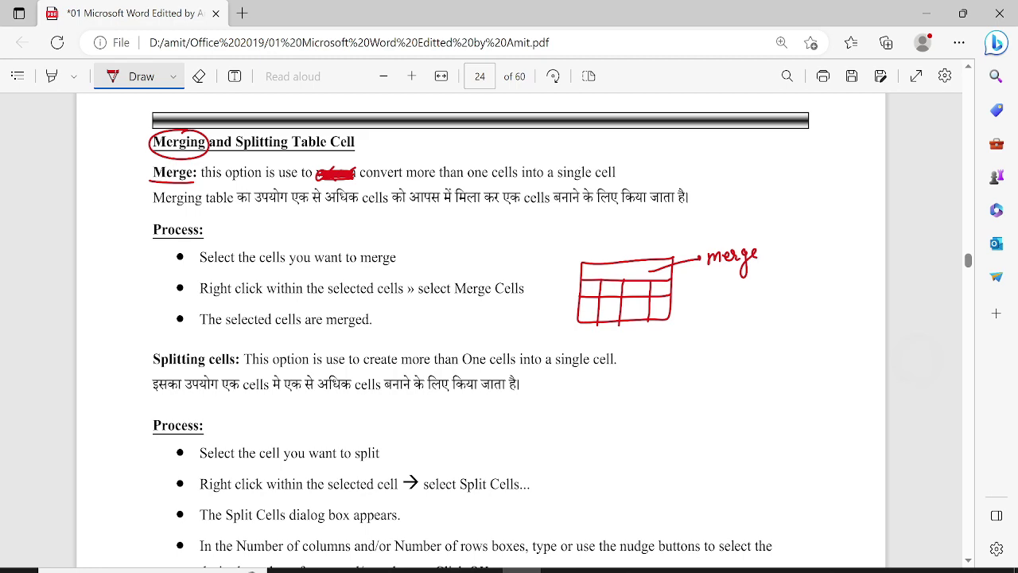
- Outline a new red grid with row and column lines beside the Splitting cells paragraph
scroll(479, 330, "down", 1)
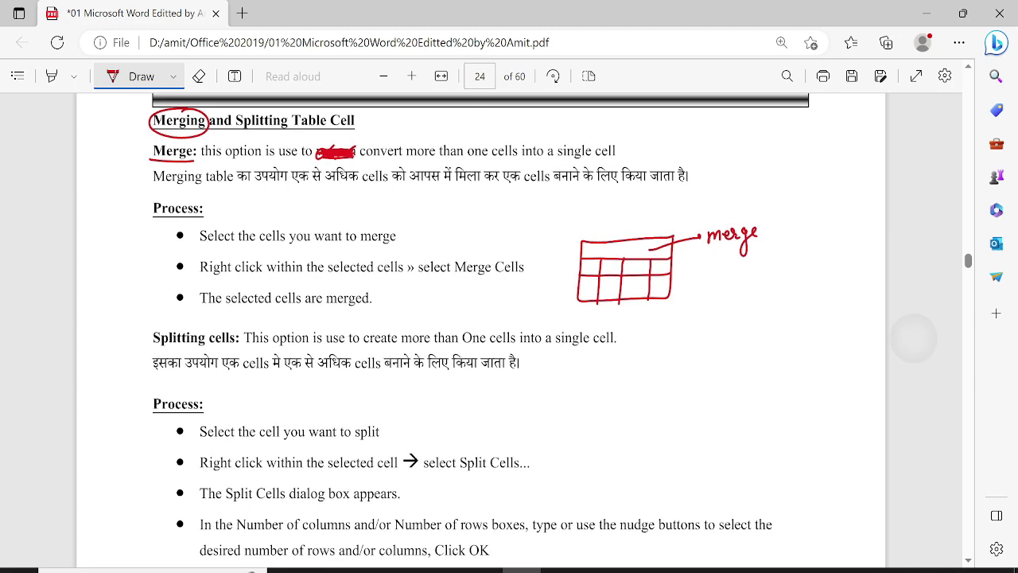
scroll(479, 330, "down", 1)
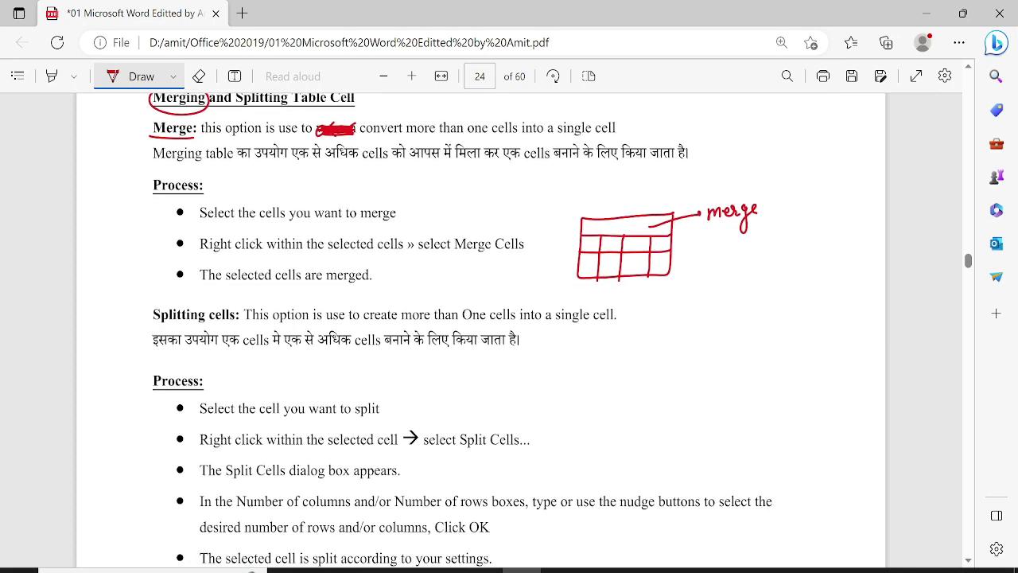
scroll(478, 330, "down", 2)
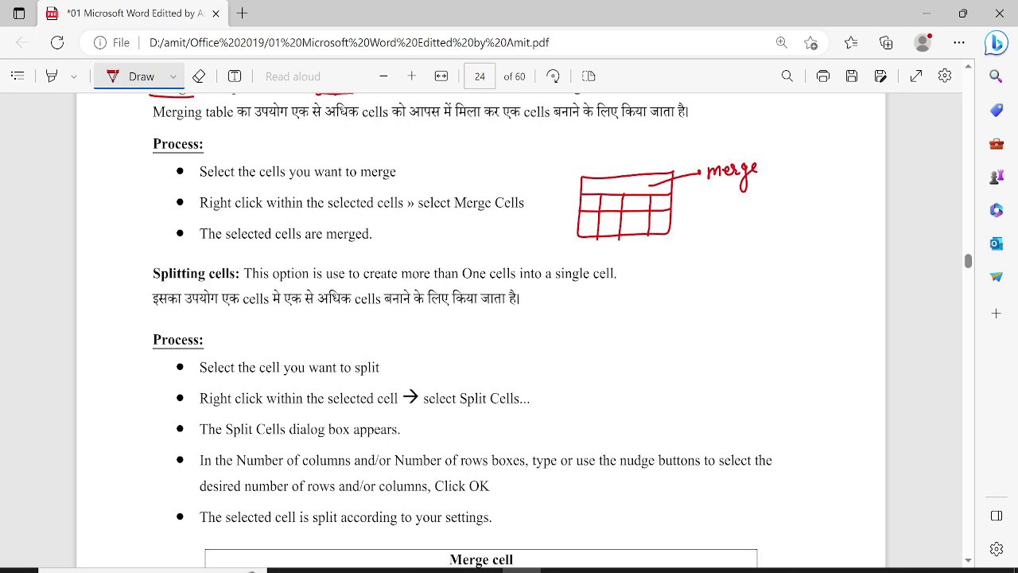
mouse_move(739, 272)
left_mouse_down()
mouse_move(761, 350)
mouse_move(754, 272)
mouse_move(633, 308)
left_mouse_up()
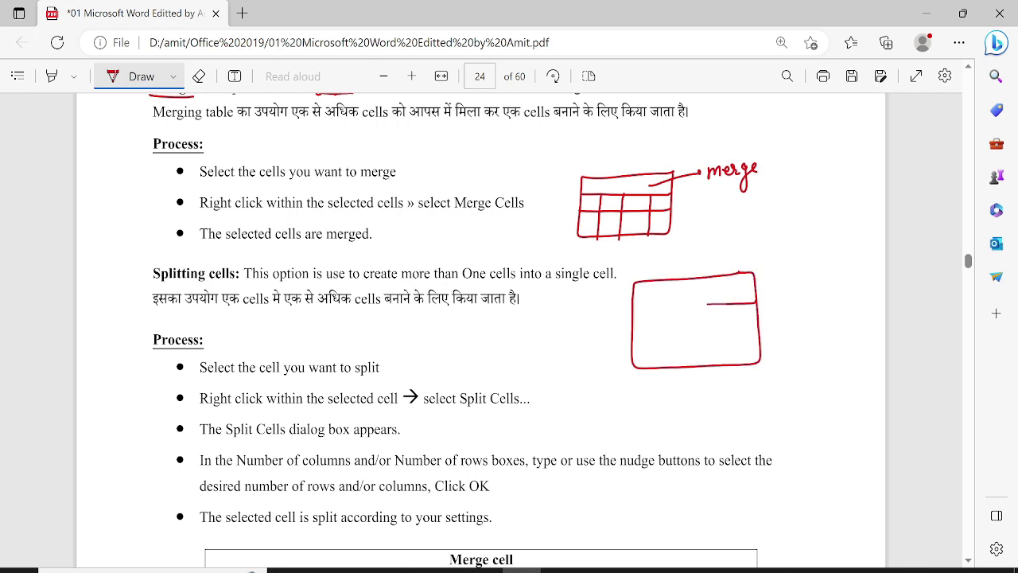
left_click_drag(761, 327, 633, 337)
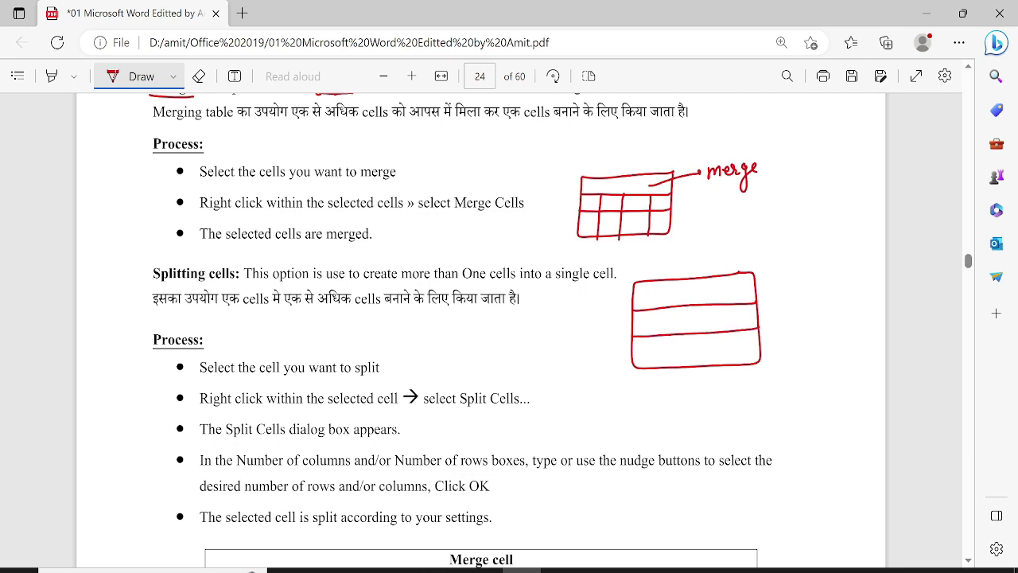
left_click_drag(666, 281, 663, 371)
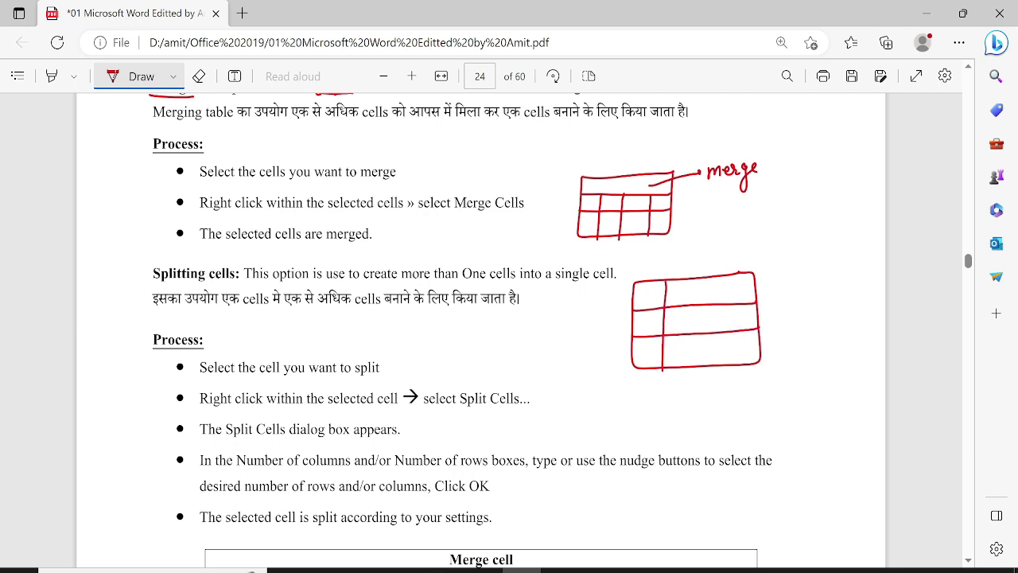
left_click_drag(700, 280, 696, 365)
left_click_drag(727, 278, 726, 364)
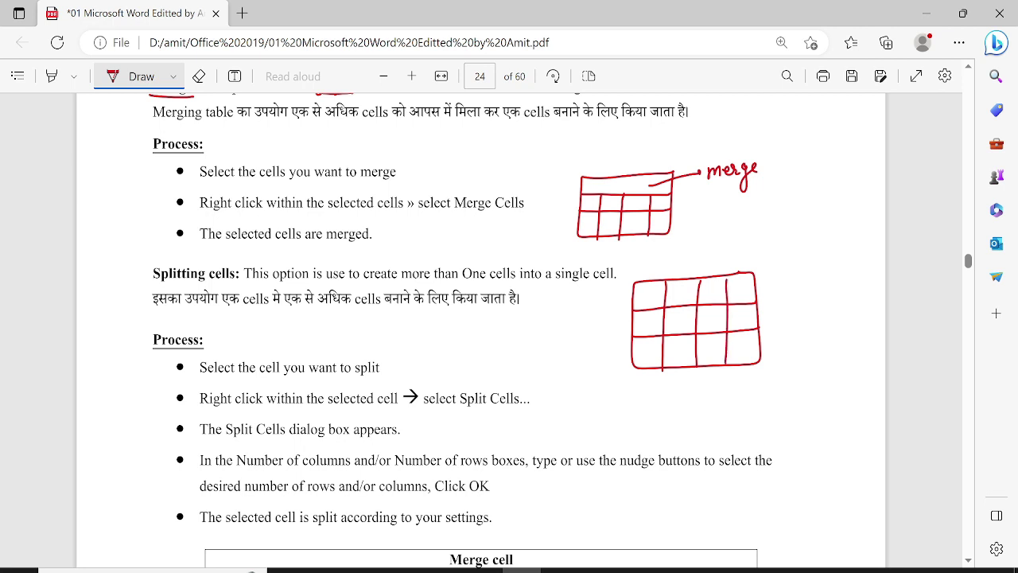
- Mark the grid's rows and columns, subdivide one cell, and draw an arrow from it
mouse_move(632, 299)
left_mouse_down()
mouse_move(609, 299)
mouse_move(629, 321)
left_mouse_up()
left_click_drag(606, 357, 622, 354)
mouse_move(650, 265)
left_mouse_down()
mouse_move(650, 279)
mouse_move(720, 273)
left_mouse_up()
left_click_drag(739, 254, 739, 270)
left_click_drag(662, 315, 699, 316)
mouse_move(697, 323)
left_mouse_down()
mouse_move(662, 325)
mouse_move(680, 336)
left_mouse_up()
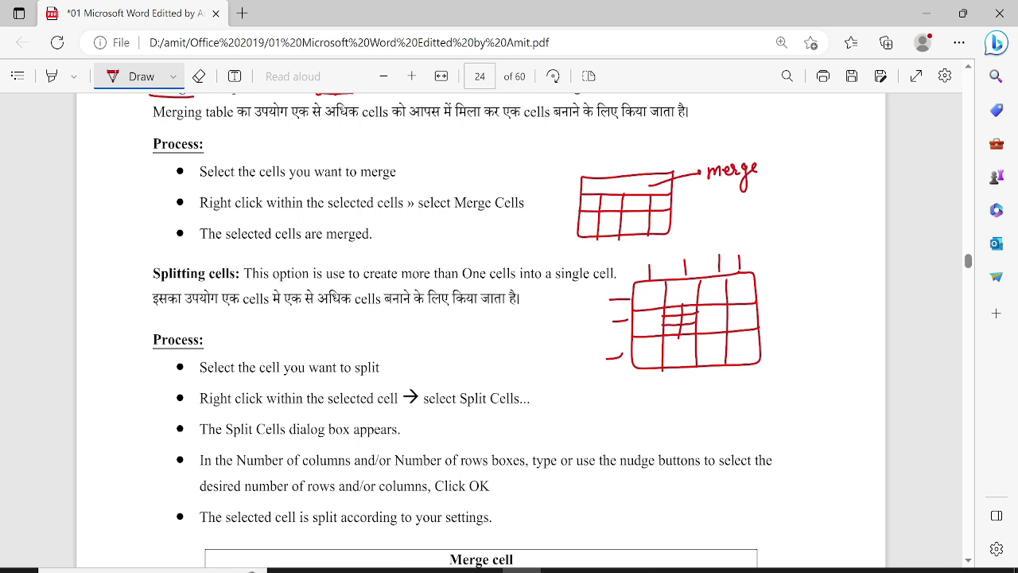
mouse_move(686, 327)
left_mouse_down()
mouse_move(700, 377)
mouse_move(732, 397)
mouse_move(741, 374)
mouse_move(746, 386)
left_mouse_up()
- Handwrite 'split', underline the 'split' and 'merge' labels, and add two strokes in the merge sketch
left_click_drag(745, 369, 748, 387)
mouse_move(730, 376)
left_mouse_down()
mouse_move(723, 389)
mouse_move(758, 374)
left_mouse_up()
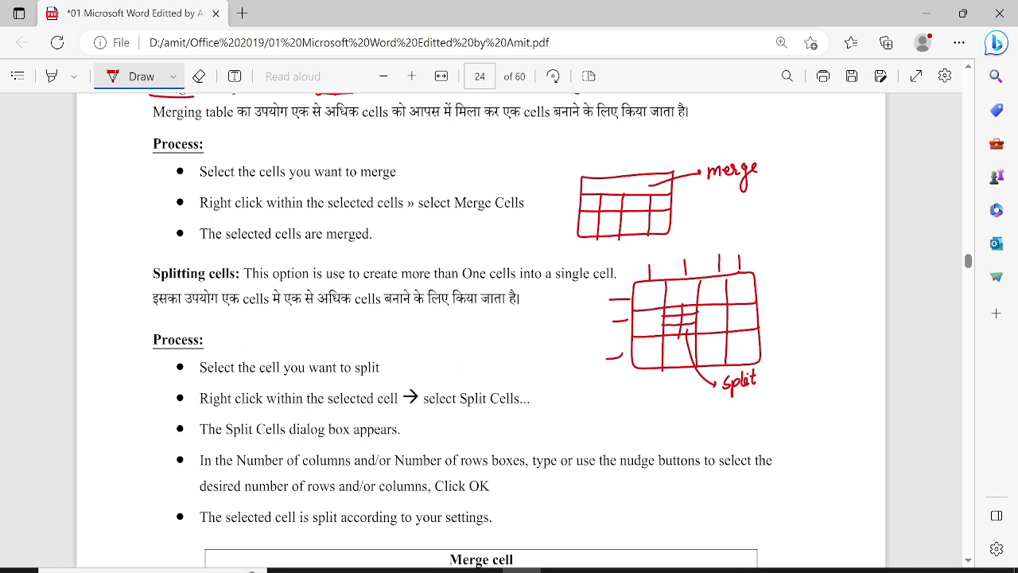
left_click_drag(723, 392, 763, 385)
left_click_drag(706, 184, 772, 176)
mouse_move(625, 177)
left_mouse_down()
mouse_move(625, 189)
mouse_move(653, 184)
left_mouse_up()
- Erase the two stray strokes in the merge sketch's top row, then return to the Draw pen
left_click(199, 76)
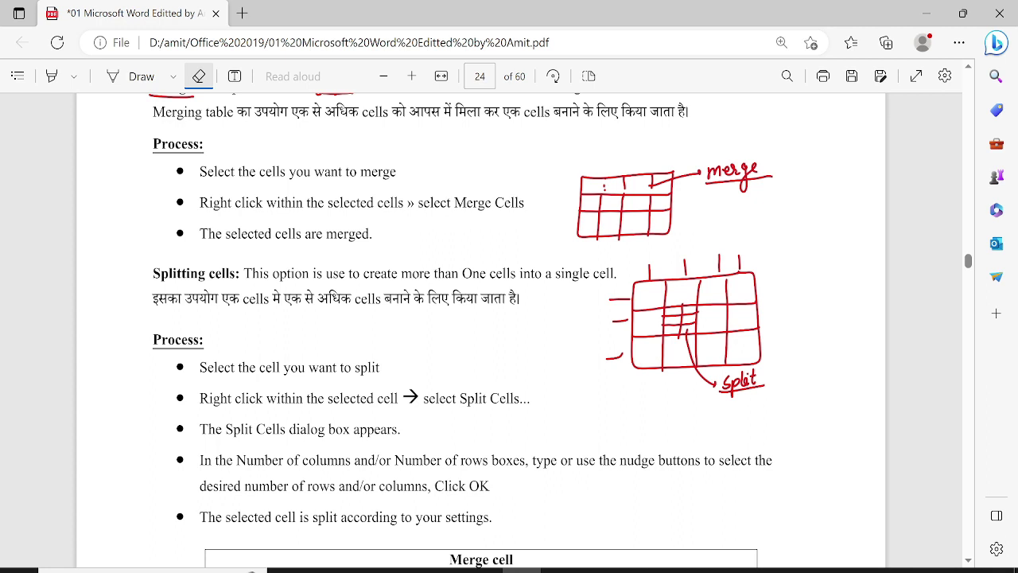
left_click_drag(653, 179, 625, 184)
scroll(509, 330, "down", 2)
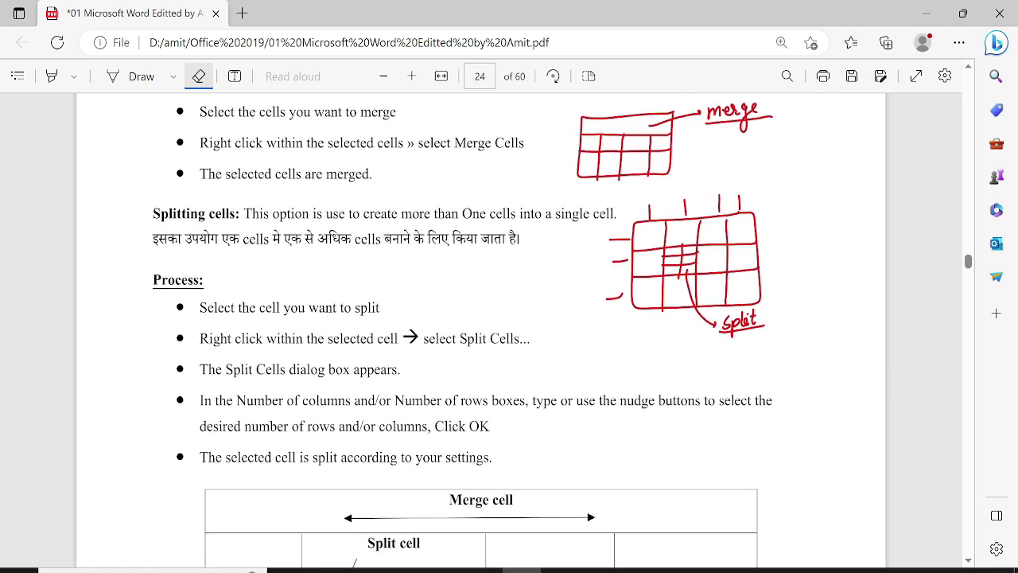
left_click(135, 76)
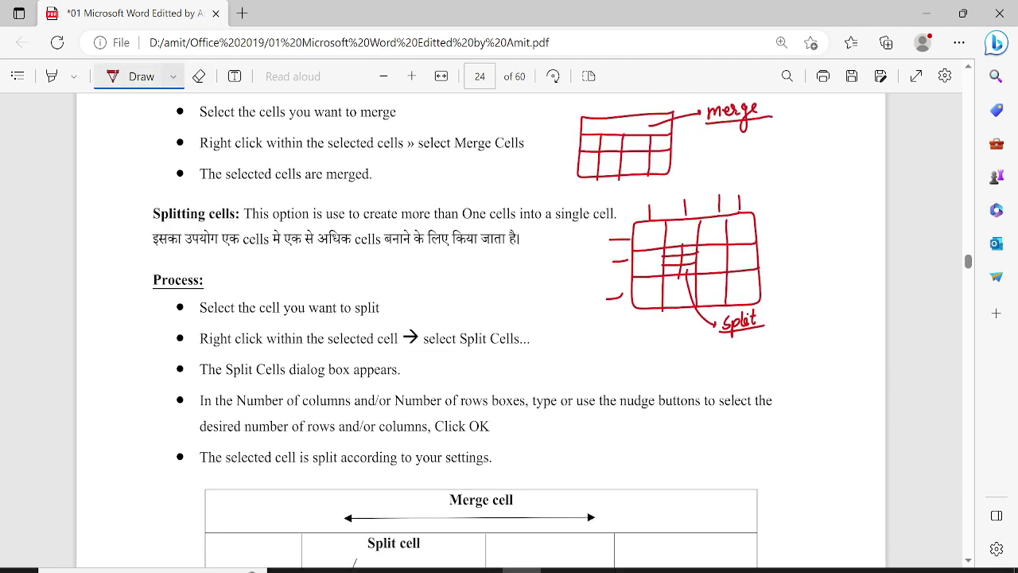
scroll(509, 330, "down", 1)
- In red ink, underline 'Merge cell', box the Split cell area and trace its dividing lines
scroll(481, 315, "down", 1)
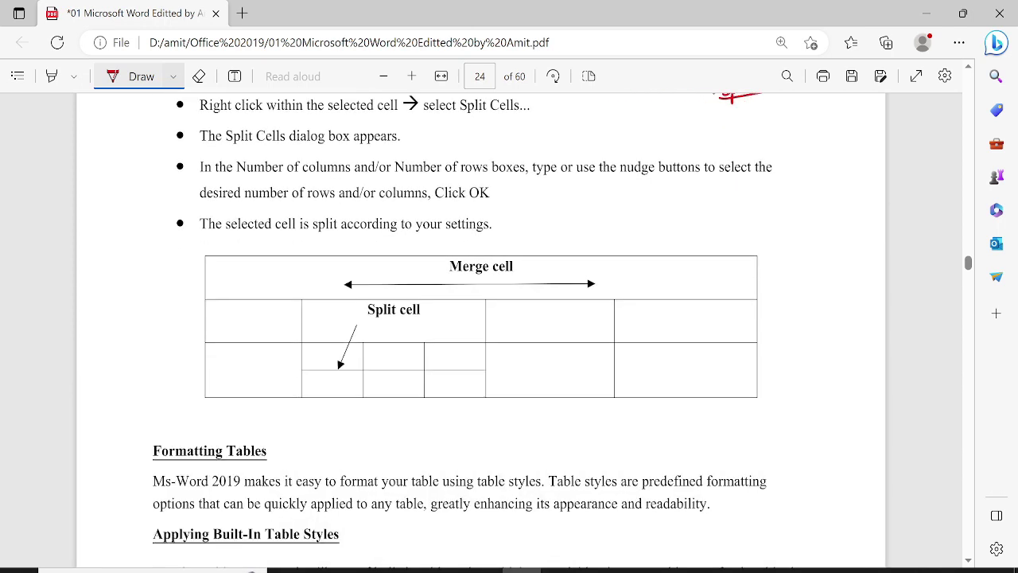
left_click_drag(545, 276, 416, 280)
left_click_drag(300, 344, 301, 354)
mouse_move(486, 298)
left_mouse_down()
mouse_move(486, 335)
mouse_move(307, 336)
mouse_move(311, 301)
mouse_move(485, 298)
left_mouse_up()
mouse_move(487, 341)
left_mouse_down()
mouse_move(445, 400)
mouse_move(320, 398)
mouse_move(304, 341)
mouse_move(506, 337)
left_mouse_up()
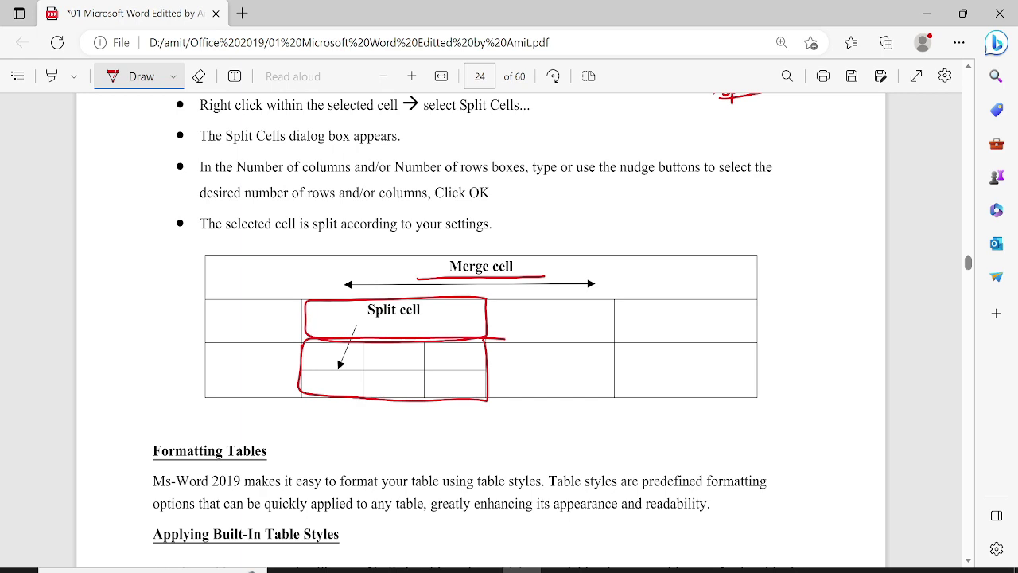
left_click_drag(363, 339, 362, 409)
left_click_drag(422, 337, 421, 408)
left_click_drag(304, 372, 479, 370)
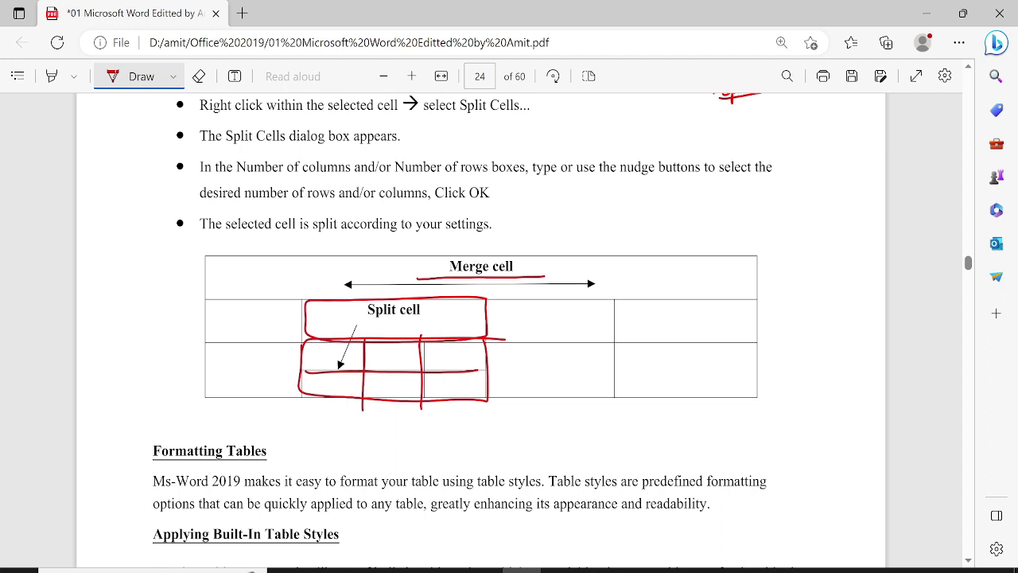
- Scroll down through page 25 of the PDF notes, then back up slightly
scroll(509, 330, "down", 1)
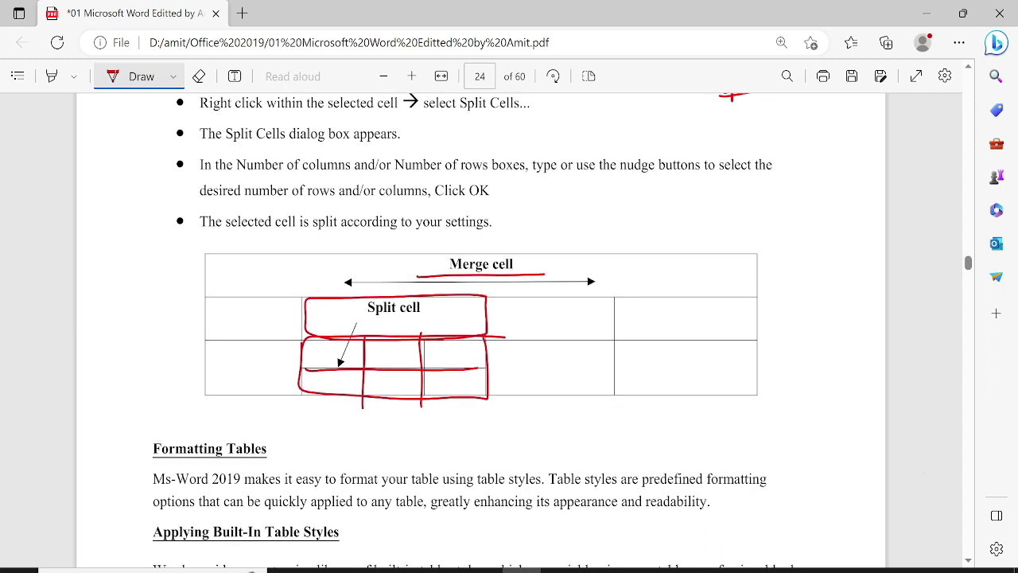
scroll(509, 330, "down", 1)
scroll(509, 330, "down", 2)
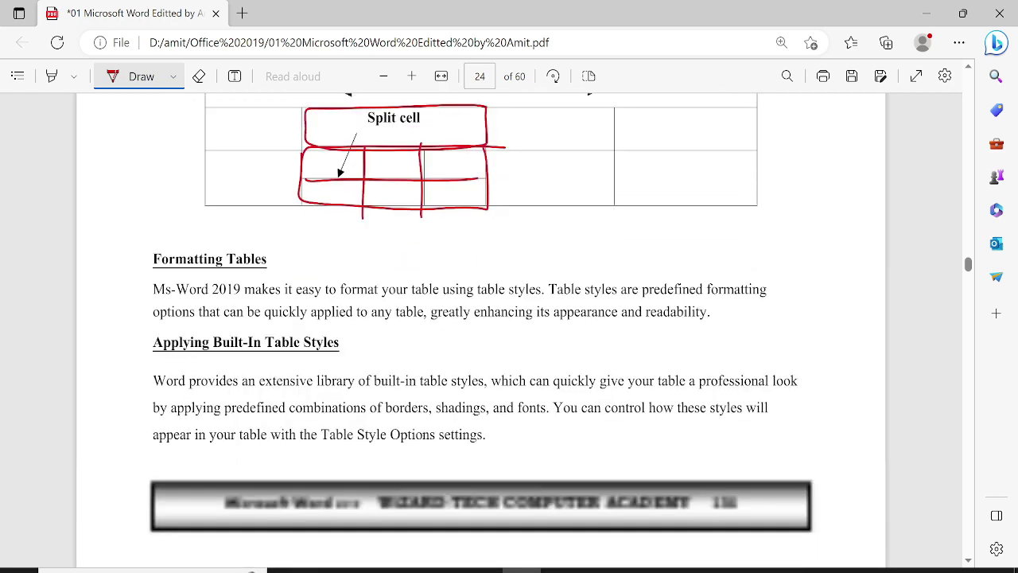
scroll(509, 330, "down", 3)
scroll(510, 331, "down", 1)
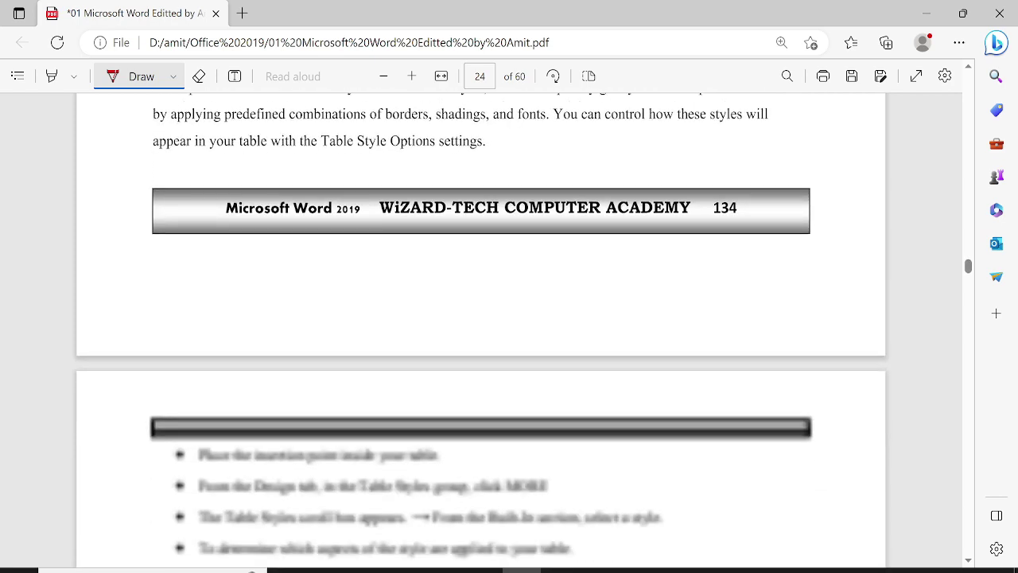
scroll(509, 330, "down", 1)
scroll(509, 330, "down", 1)
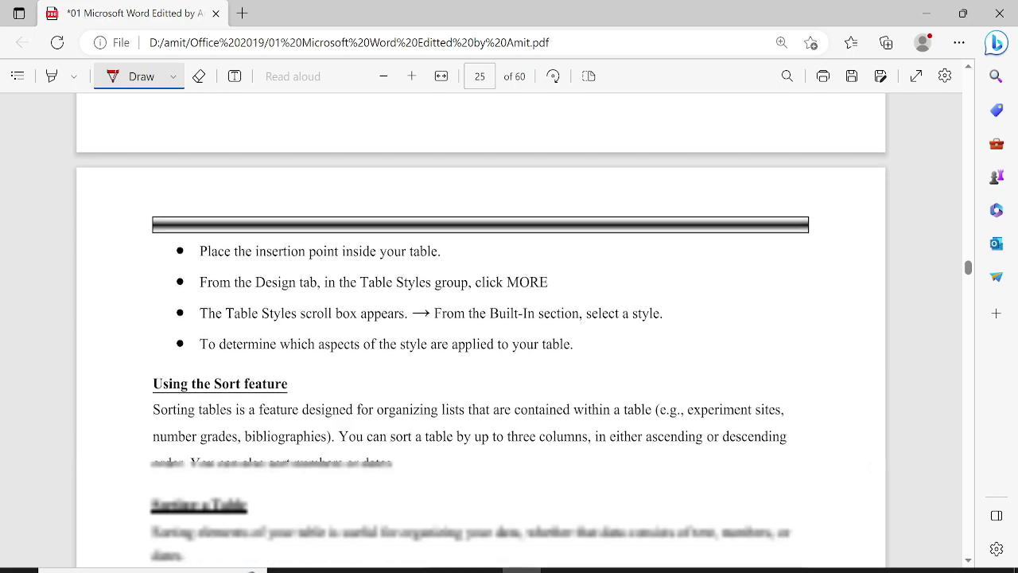
scroll(509, 331, "up", 4)
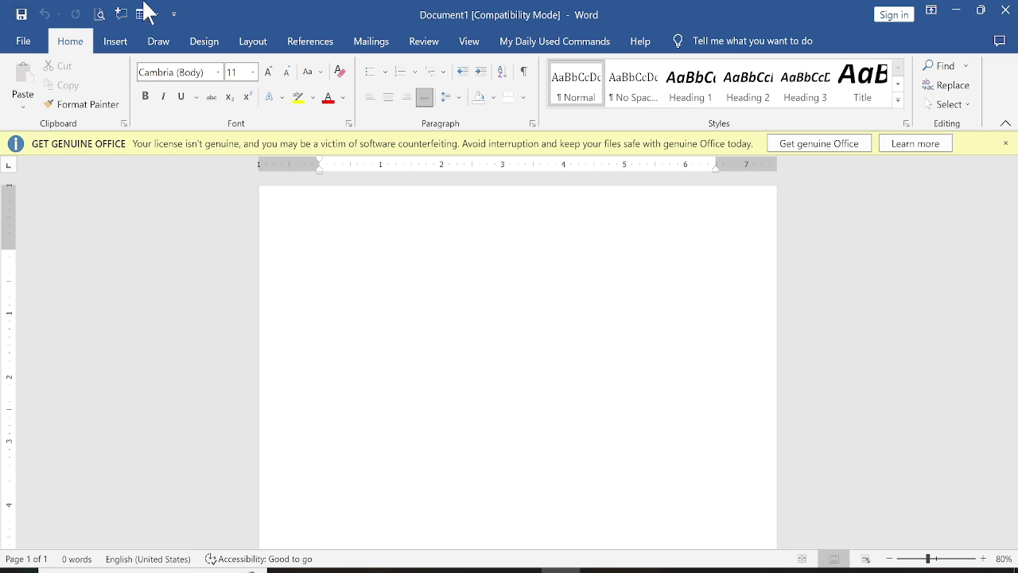
- Pull the blank page's top margin up on the vertical ruler and open the Table dropdown
left_click(112, 48)
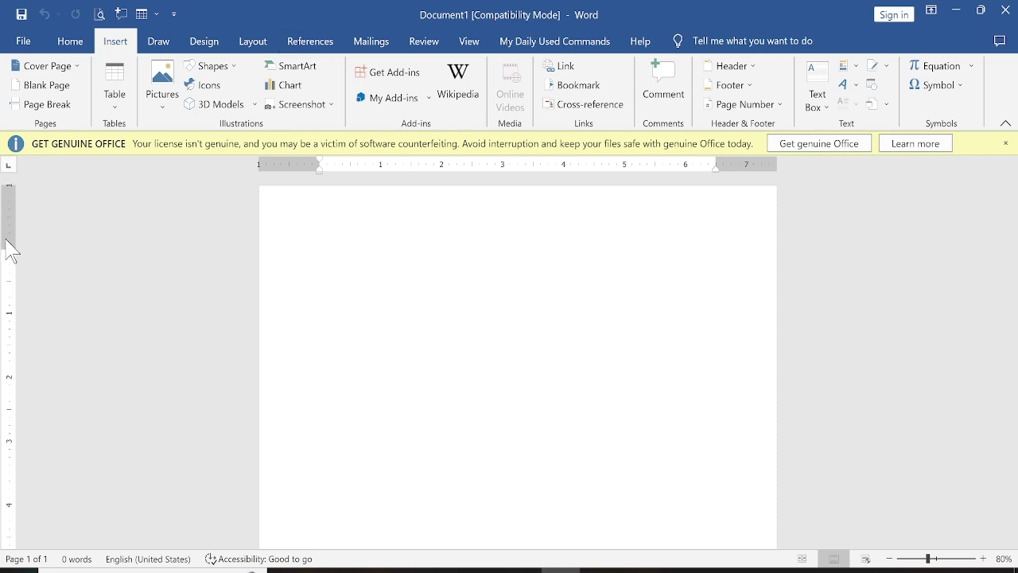
left_click_drag(12, 248, 12, 205)
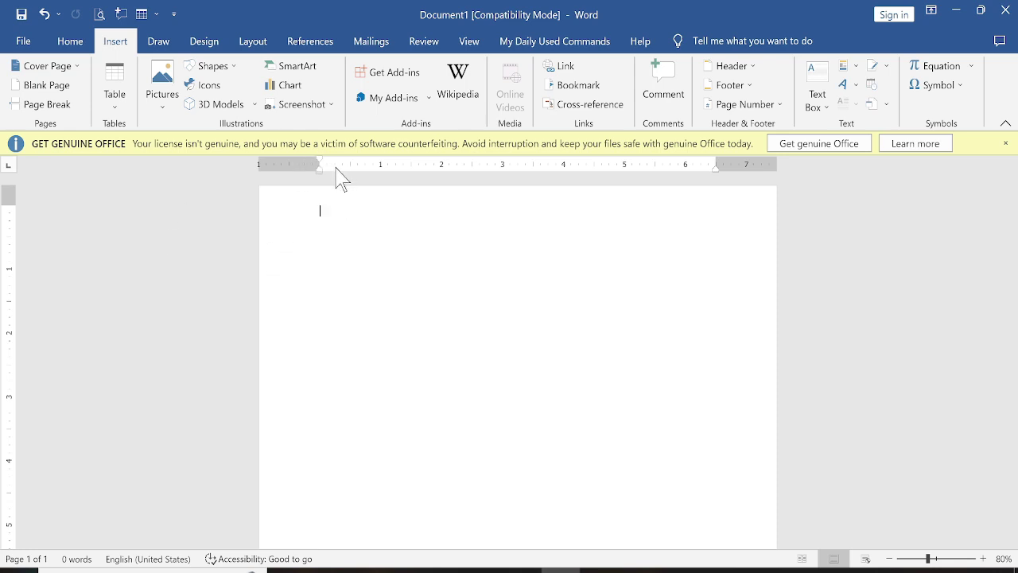
left_click(113, 97)
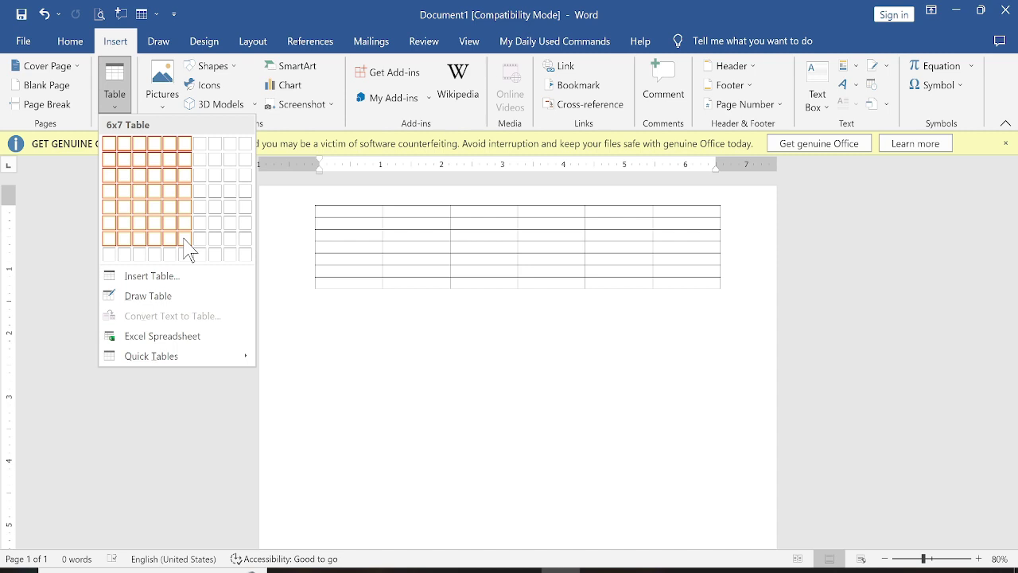
- Insert a table with 6 columns and 10 rows through the Insert Table dialog
left_click(165, 278)
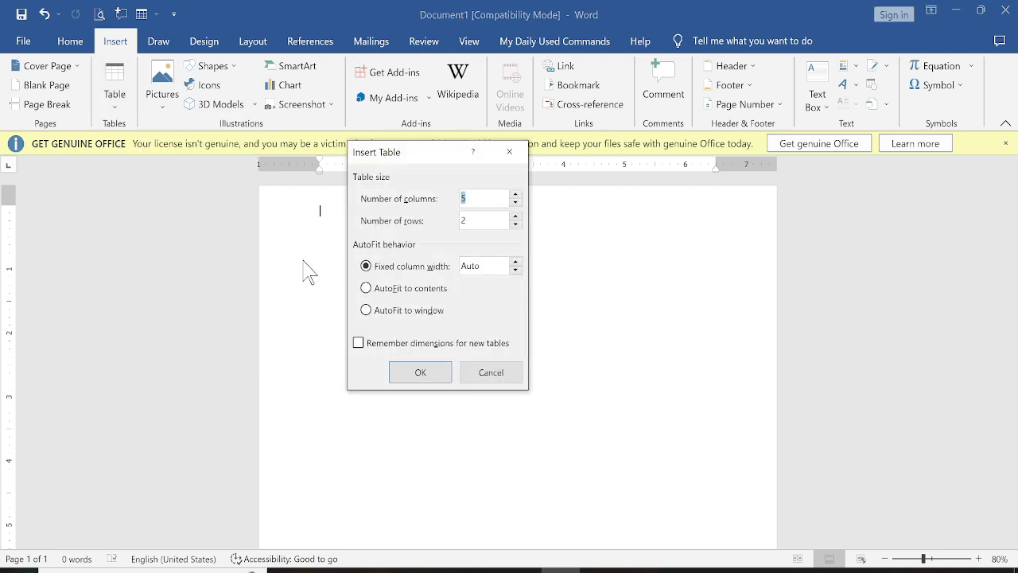
left_click(515, 194)
left_click(515, 216)
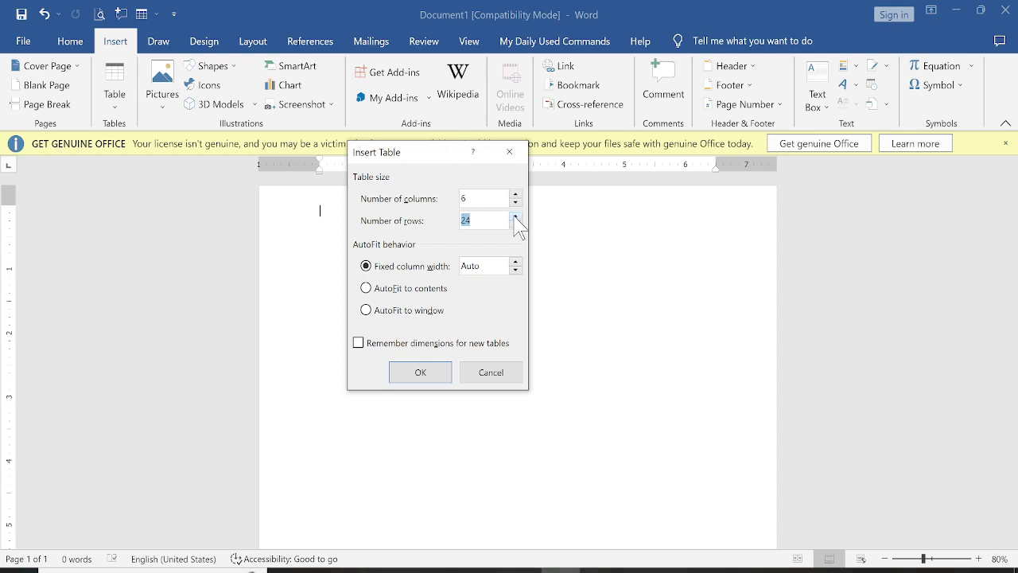
left_click(515, 225)
left_click(516, 225)
left_click(515, 217)
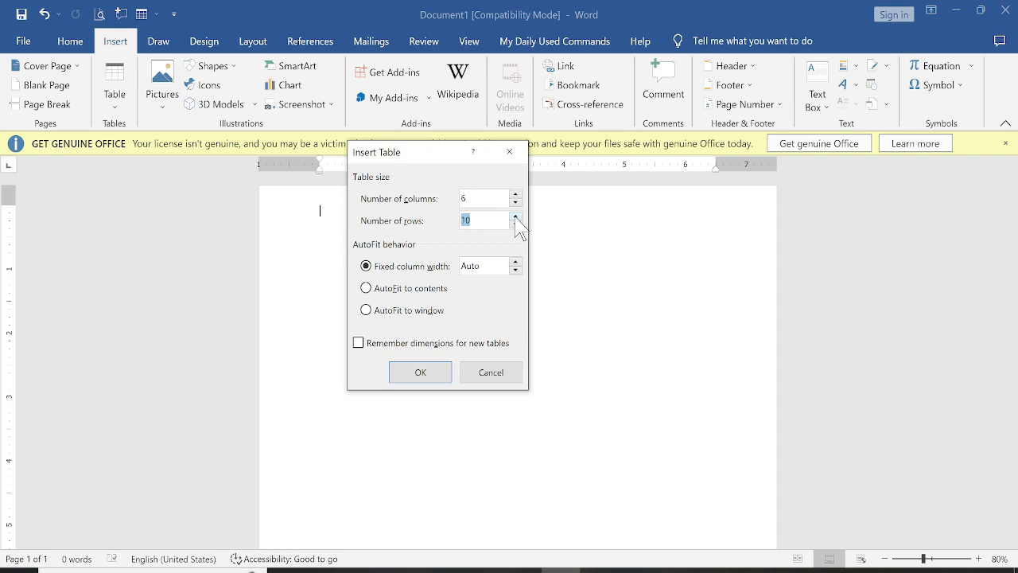
left_click(420, 372)
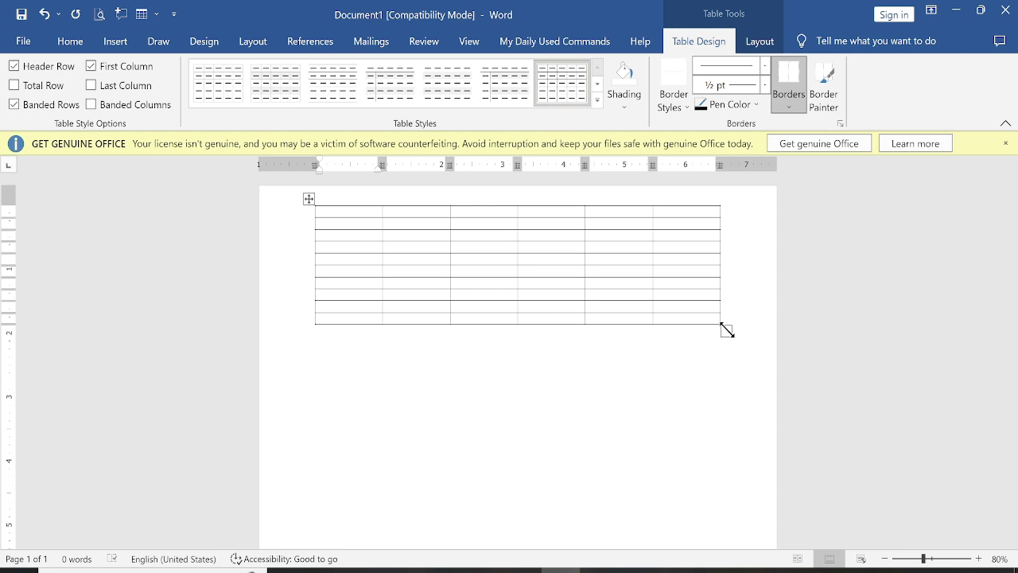
- Stretch the 6-by-10 table taller and wider, pulling its left border out toward the margin
mouse_move(726, 329)
left_mouse_down()
mouse_move(721, 365)
mouse_move(758, 413)
left_mouse_up()
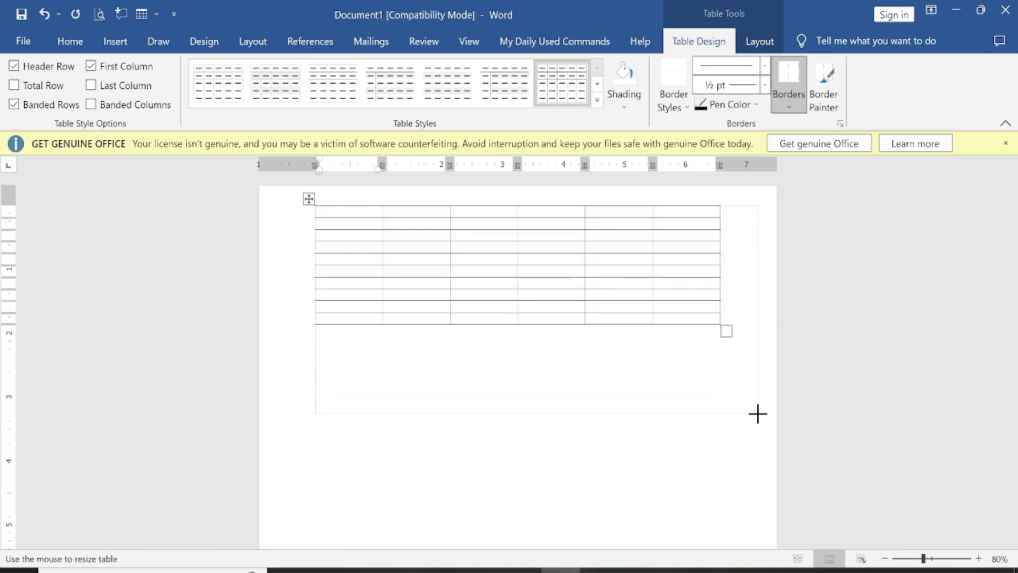
left_click_drag(757, 413, 763, 424)
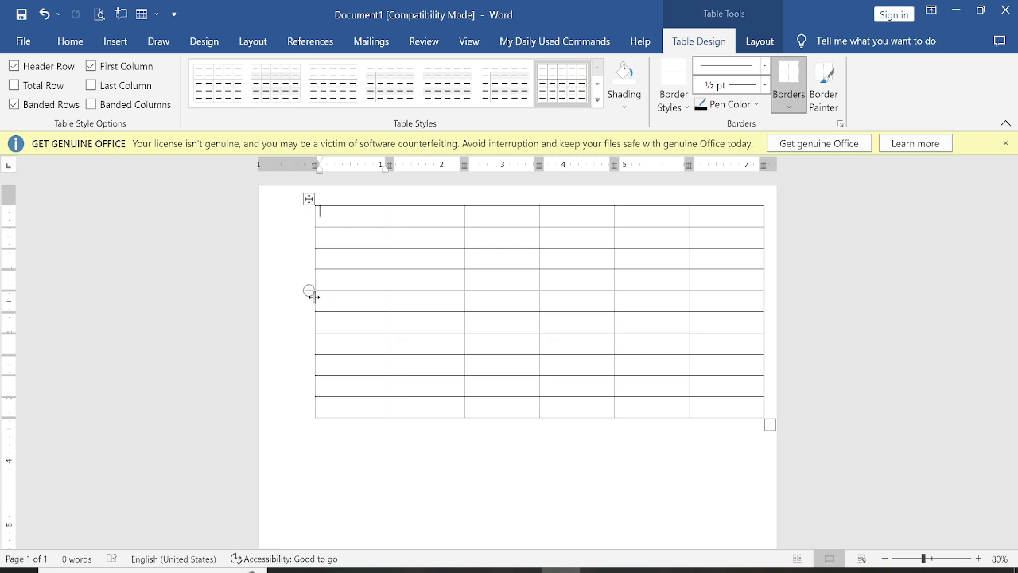
left_click_drag(311, 296, 282, 304)
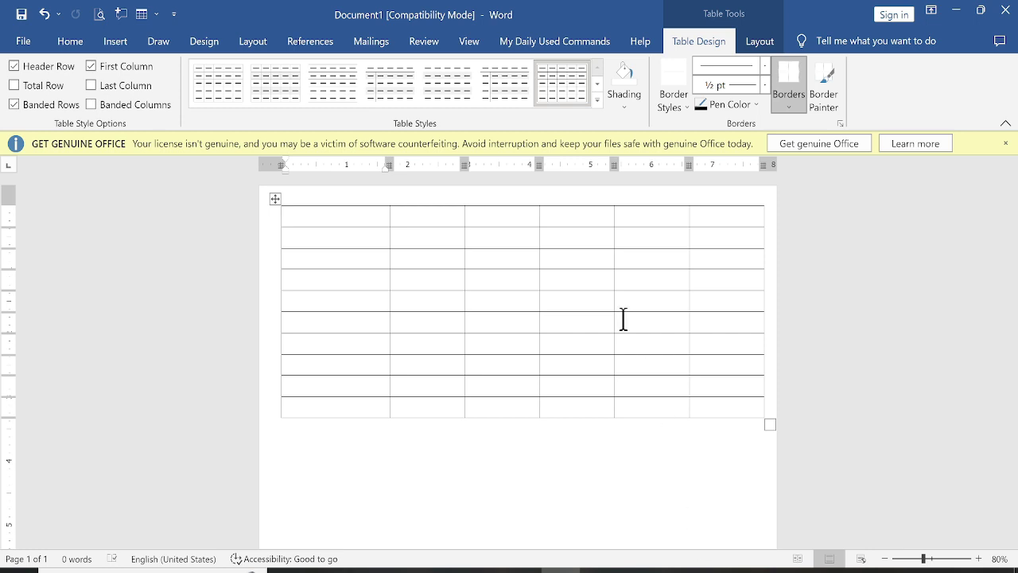
- Type 'Sr. No.' and 'Invoice No.' into the fifth row's first two cells
left_click(335, 238)
left_click(326, 280)
left_click(320, 296)
type("S")
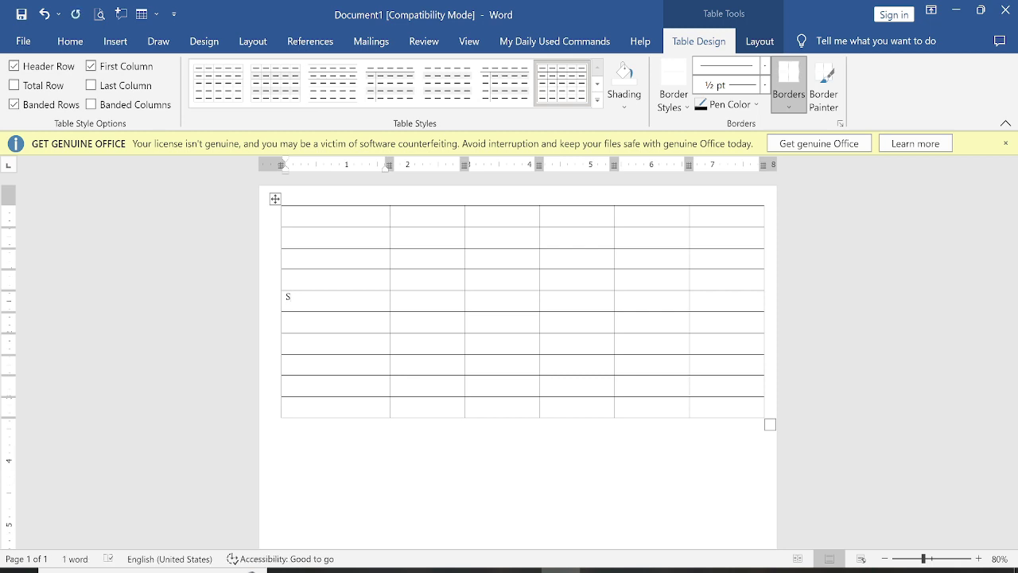
type("r. N")
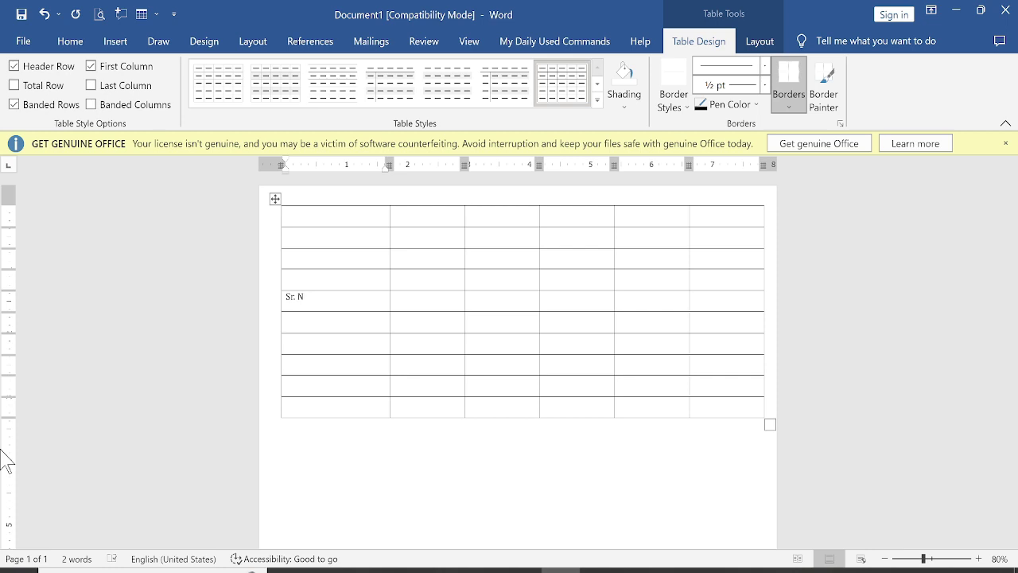
type("o.")
left_click(395, 296)
type("Invoic")
type("e No.")
- Fill the remaining headers: Name of the students, Time In, Time Out, Student's Signature
key("Tab")
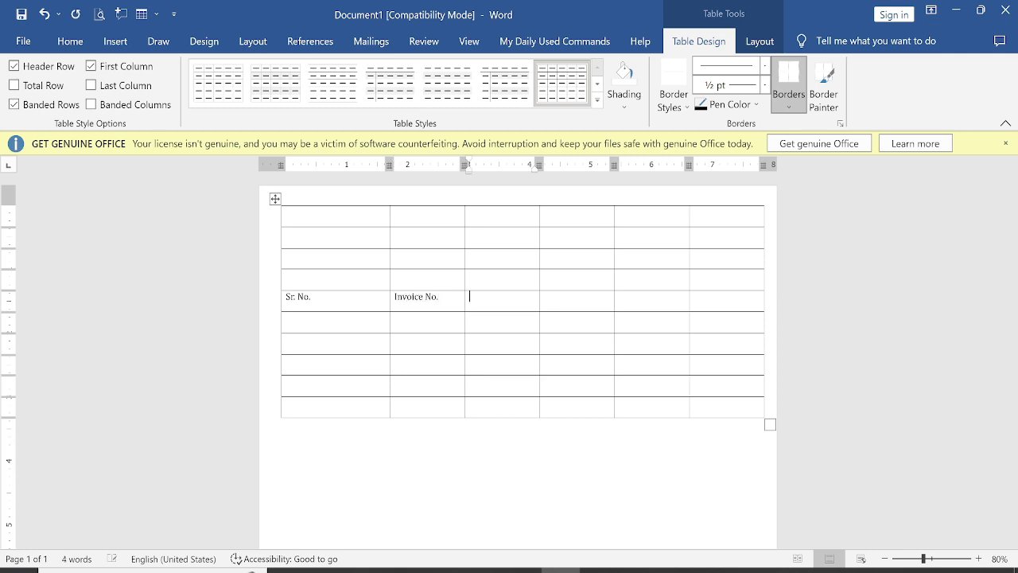
type("N")
type("ame")
type(" of the s")
type("tudents")
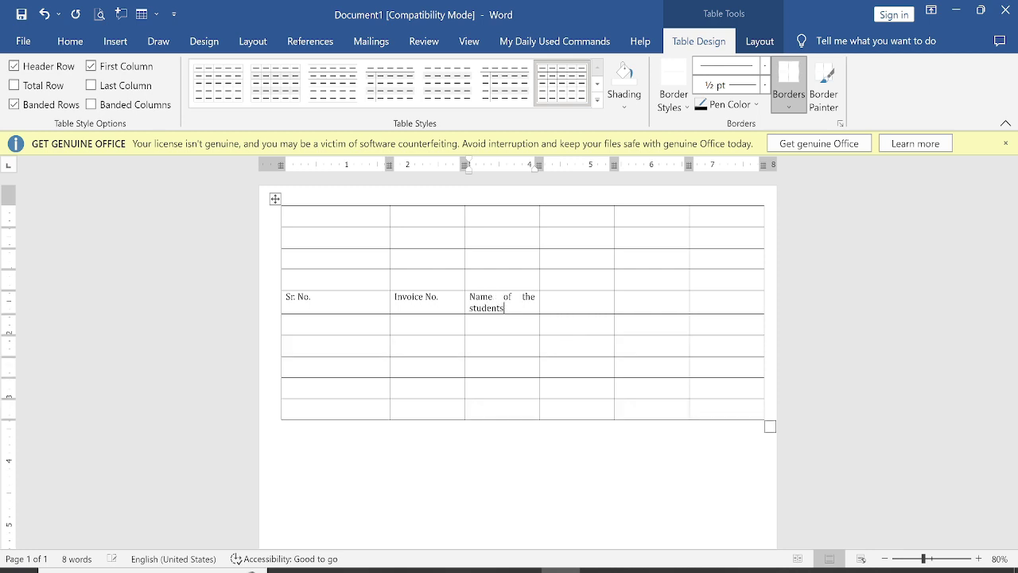
key("Tab")
type("T")
type("In")
key("Tab")
type("Time")
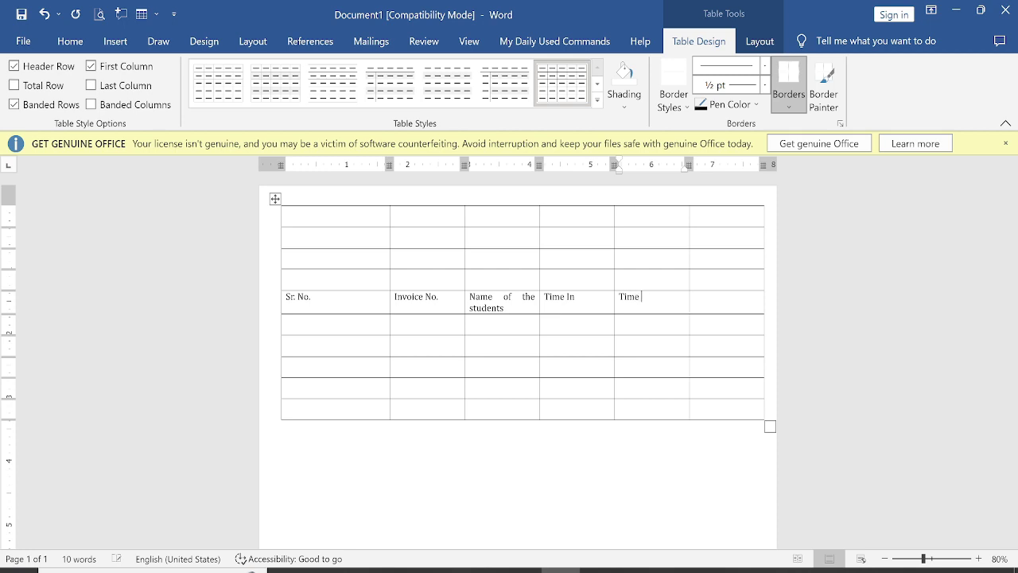
type("Out")
key("Tab")
type("Student's")
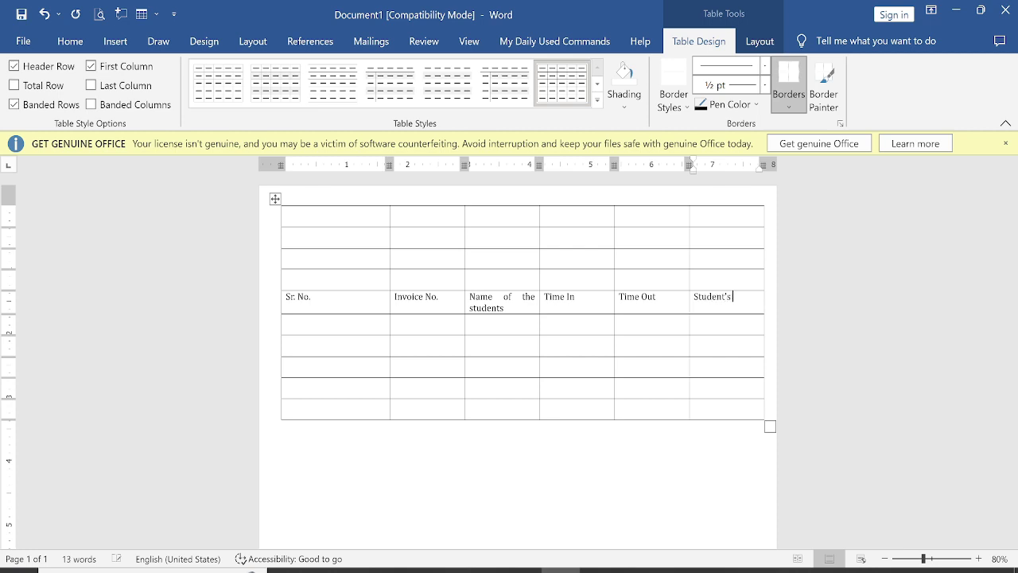
type("S")
type("ignat")
type("ure")
- Narrow the Sr. No. and Invoice No. columns and reposition the names column's right border
mouse_move(389, 323)
left_mouse_down()
mouse_move(304, 321)
mouse_move(316, 326)
left_mouse_up()
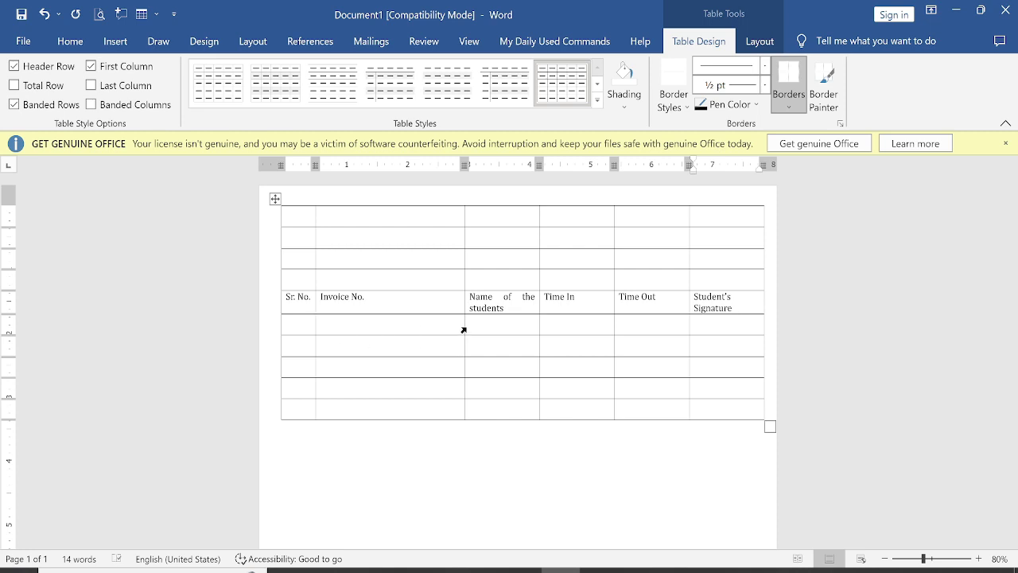
left_click_drag(464, 324, 385, 327)
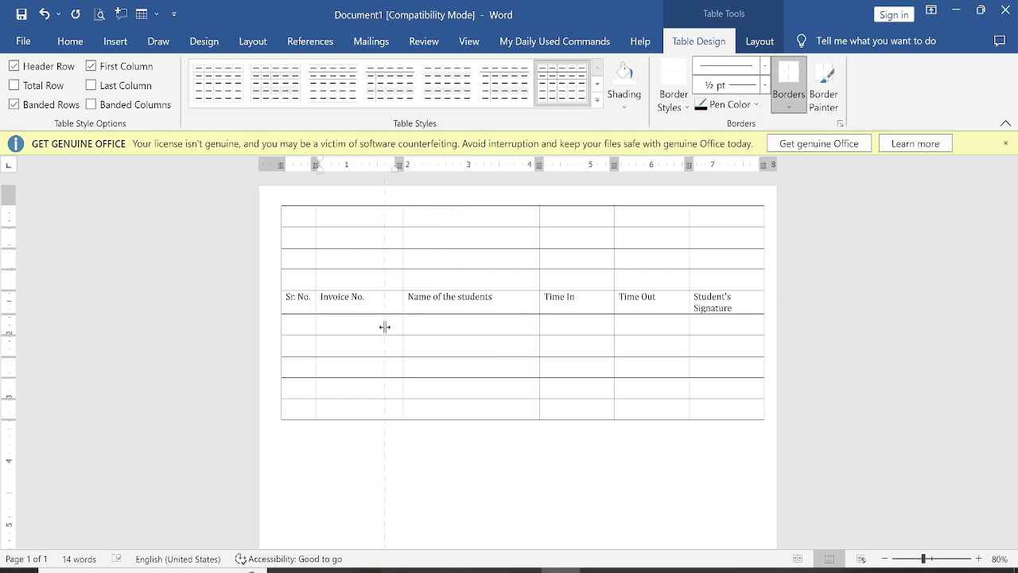
left_click_drag(385, 327, 369, 326)
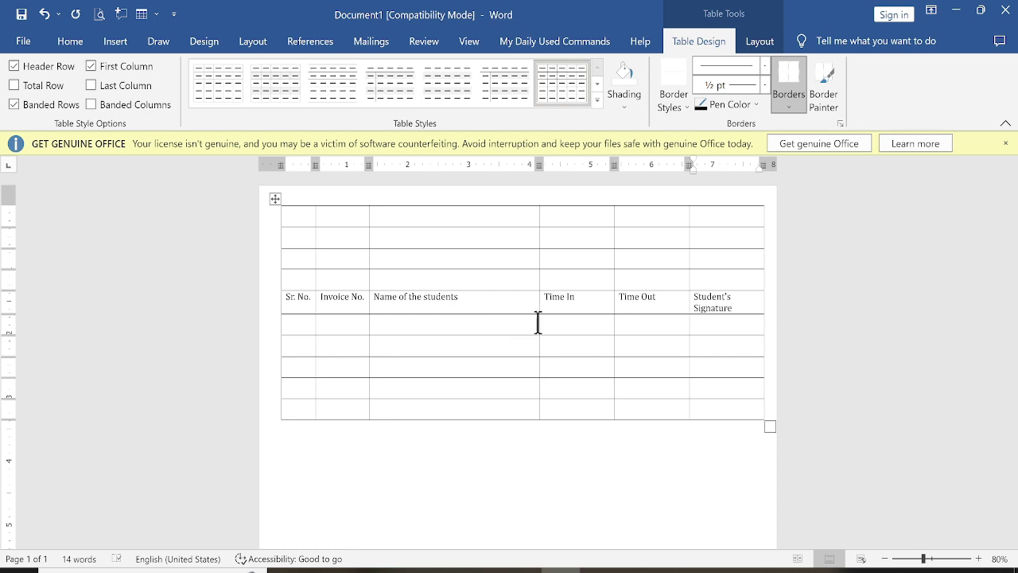
left_click_drag(540, 323, 499, 320)
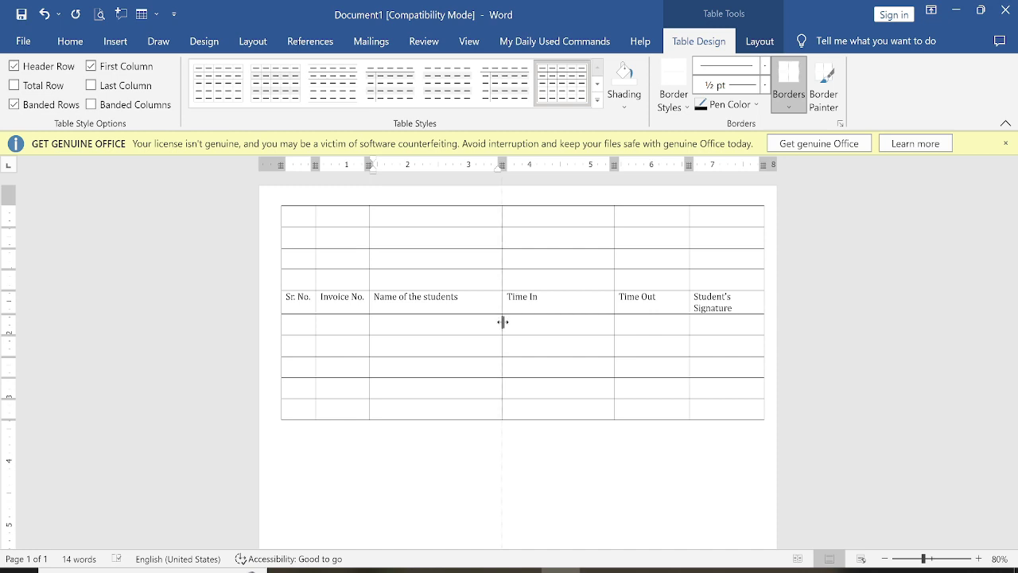
left_click_drag(498, 319, 506, 320)
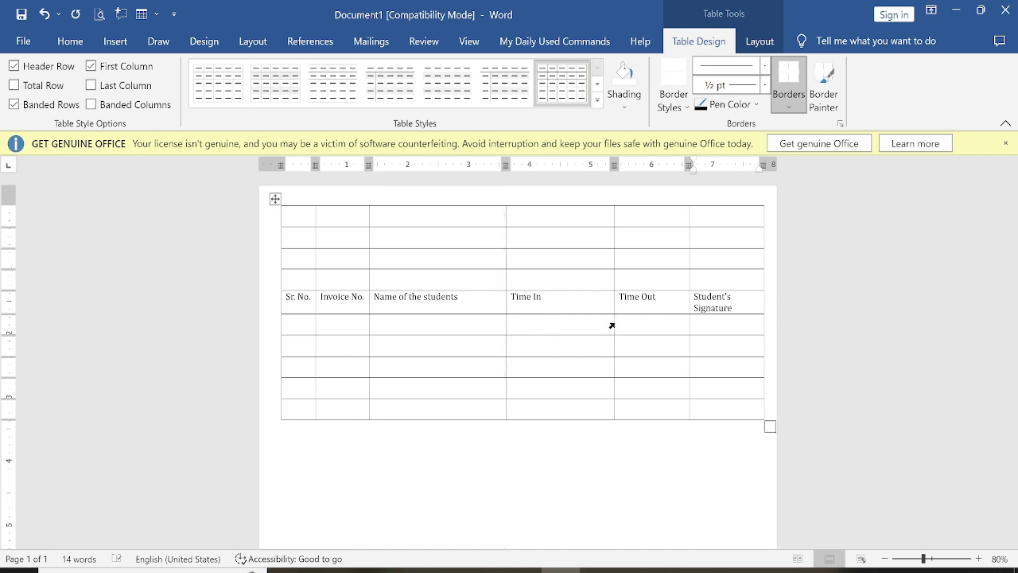
- Rebalance the Time In, Time Out and Signature widths, widen the names column, and select both time columns
left_click_drag(614, 322, 564, 324)
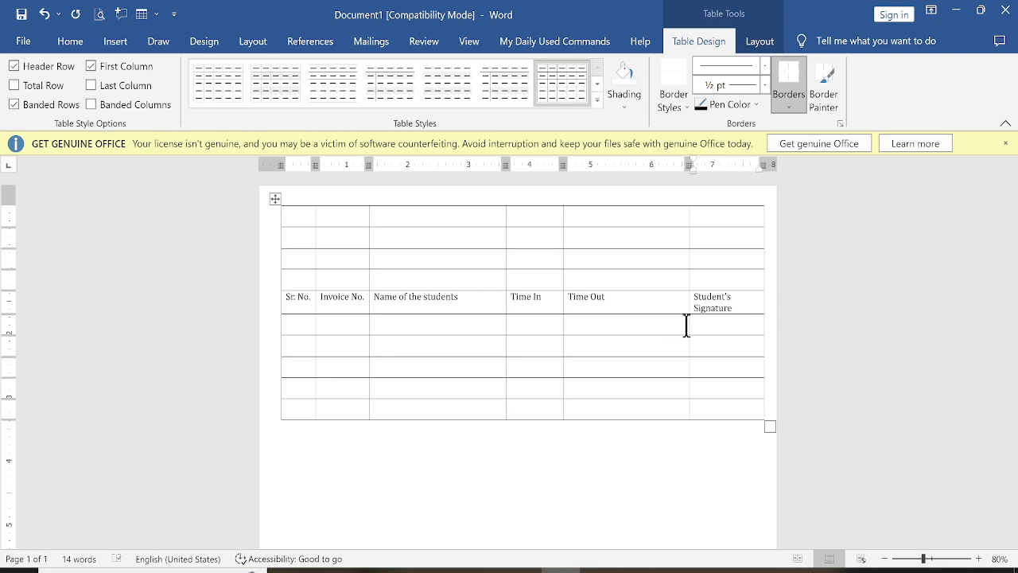
left_click_drag(689, 325, 644, 327)
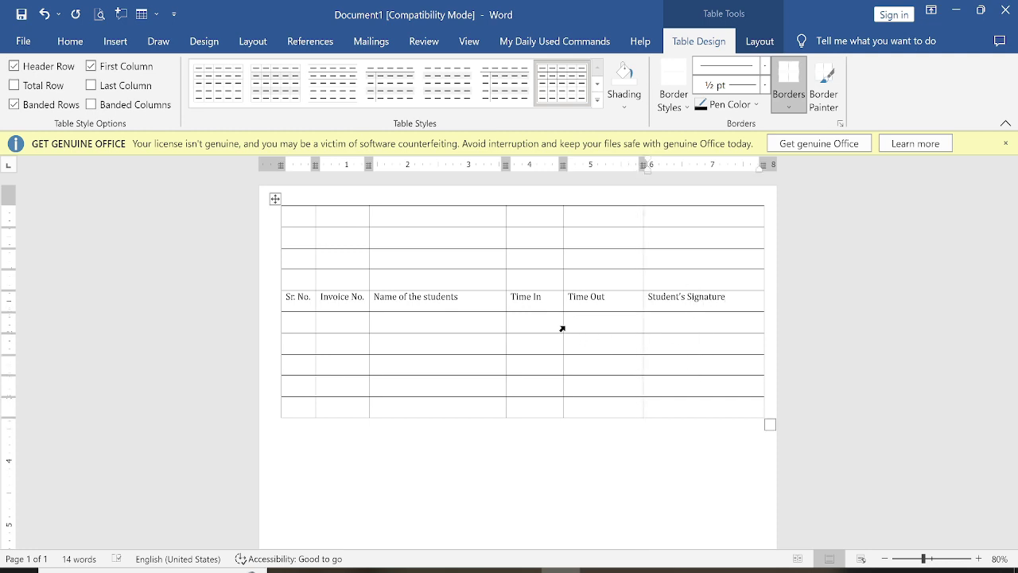
left_click_drag(562, 325, 586, 325)
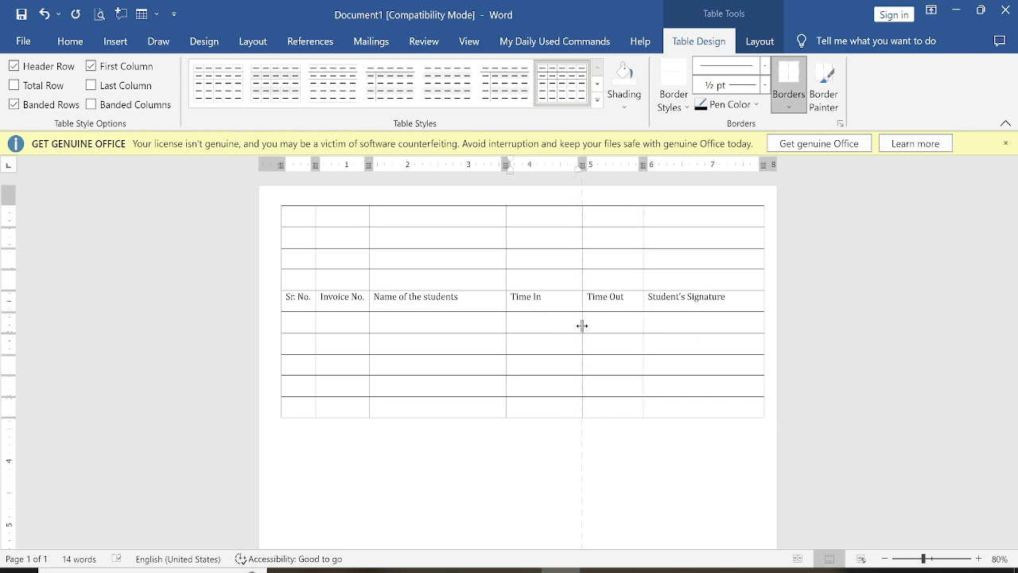
left_click_drag(586, 325, 590, 325)
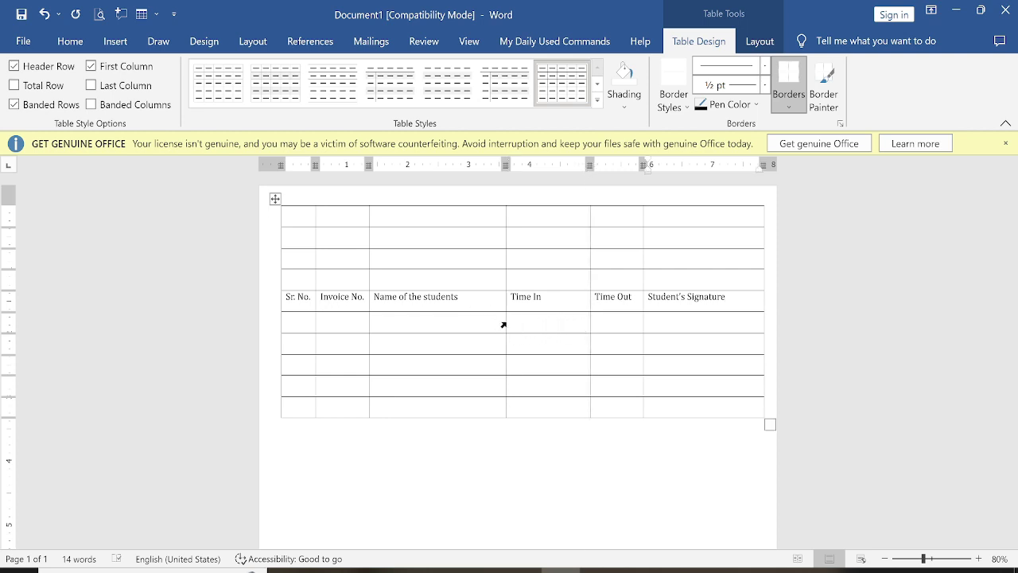
mouse_move(505, 321)
left_mouse_down()
mouse_move(541, 327)
mouse_move(533, 323)
left_mouse_up()
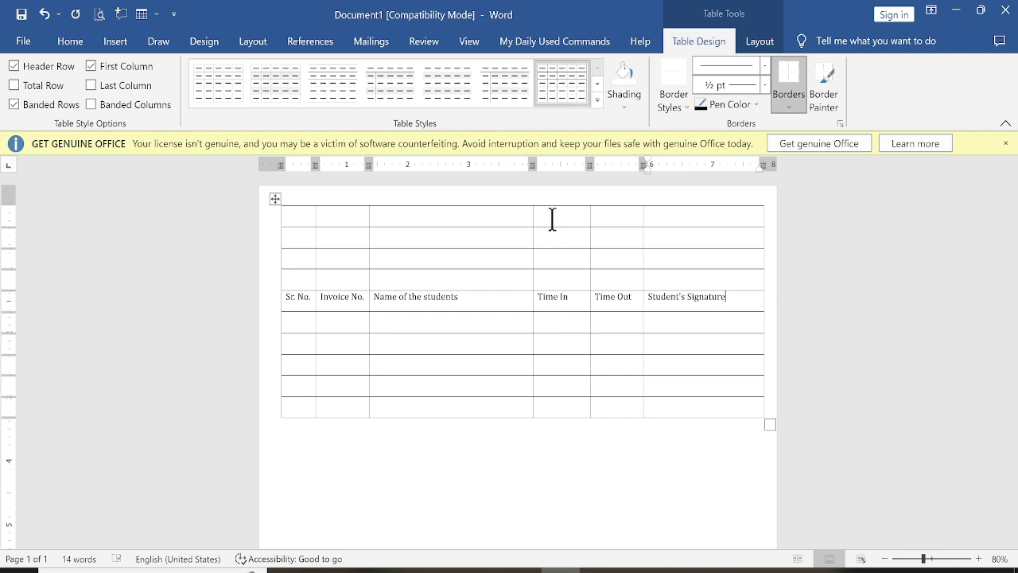
mouse_move(549, 220)
left_mouse_down()
mouse_move(616, 305)
mouse_move(609, 413)
left_mouse_up()
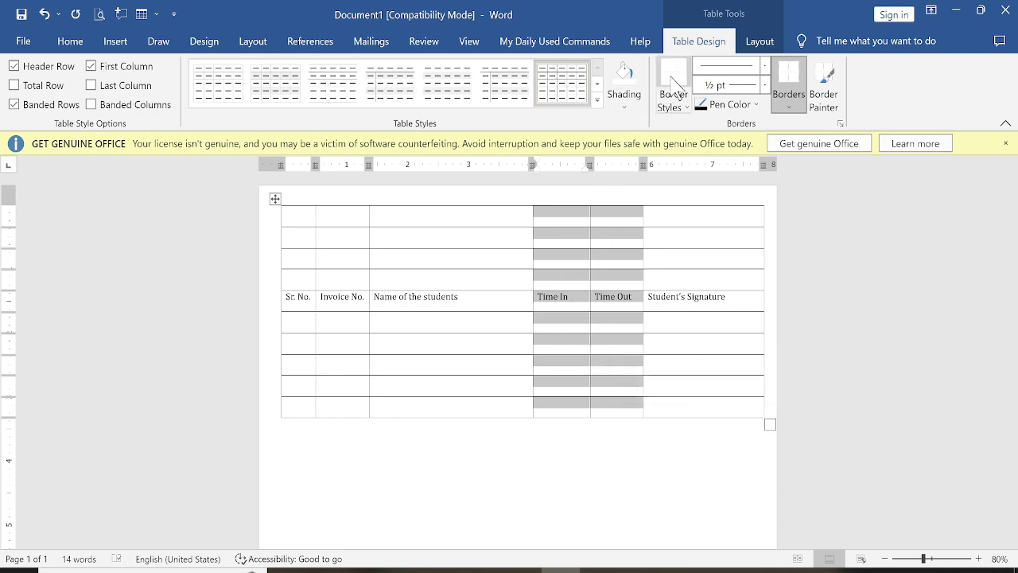
- Widen Time In, give Time In and Time Out equal widths, and select the header row
left_click(757, 46)
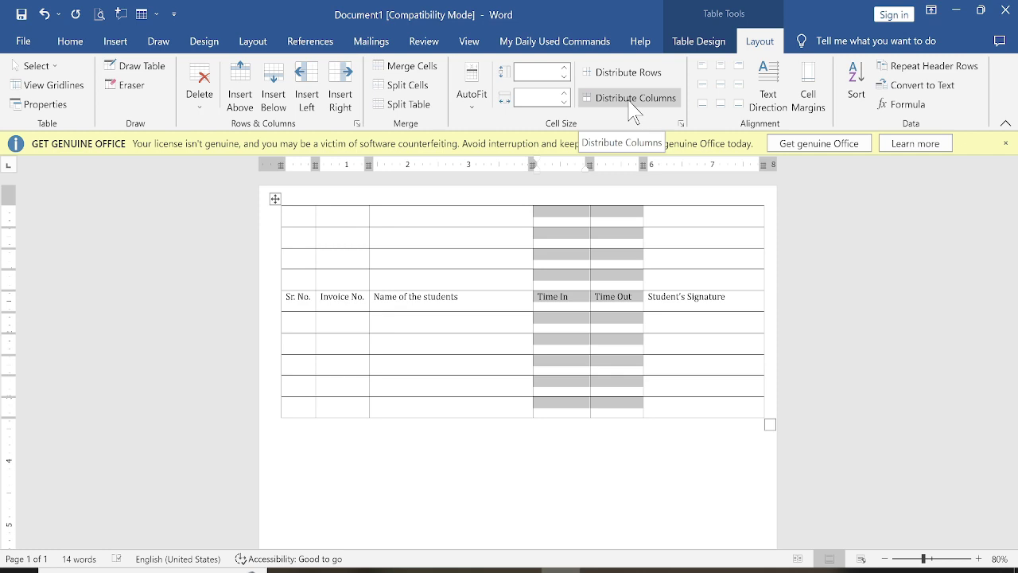
left_click(615, 331)
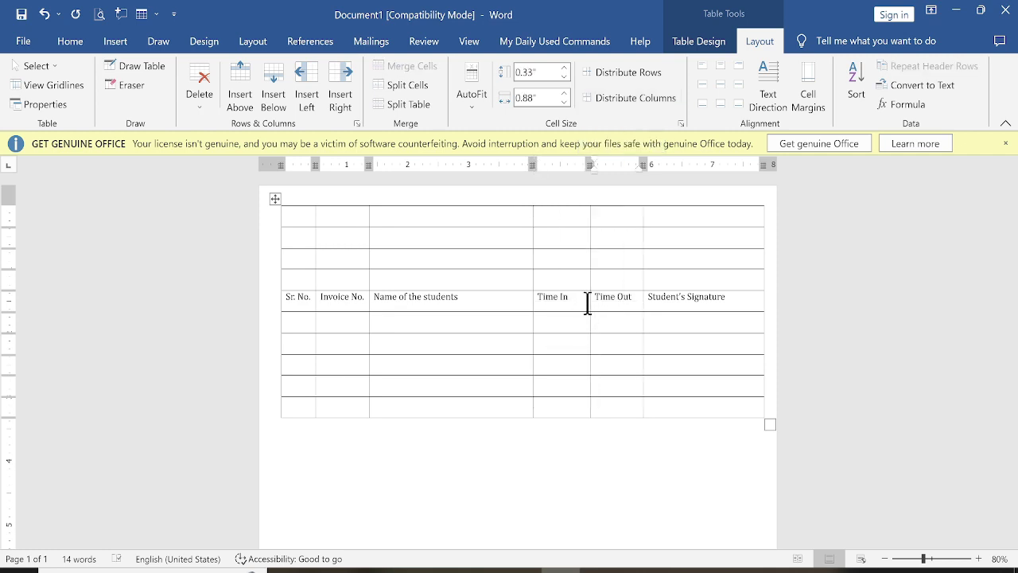
left_click_drag(590, 301, 613, 302)
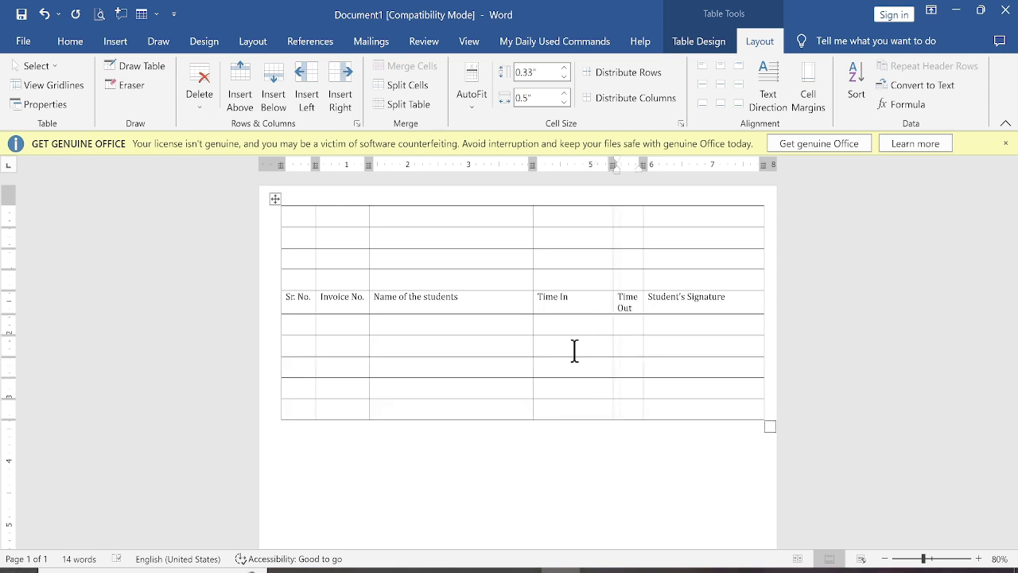
mouse_move(554, 219)
left_mouse_down()
mouse_move(621, 315)
mouse_move(621, 407)
left_mouse_up()
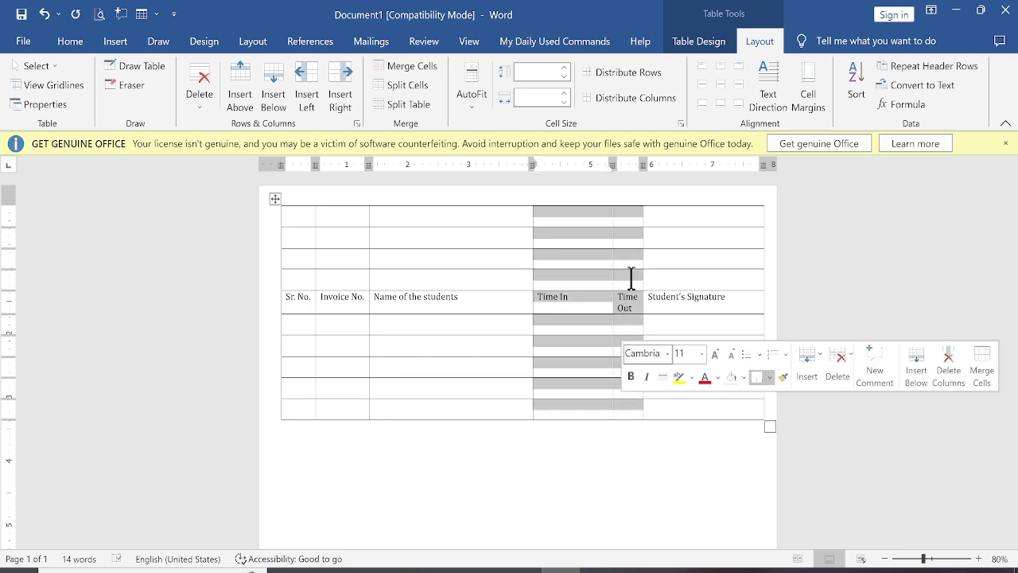
left_click(629, 98)
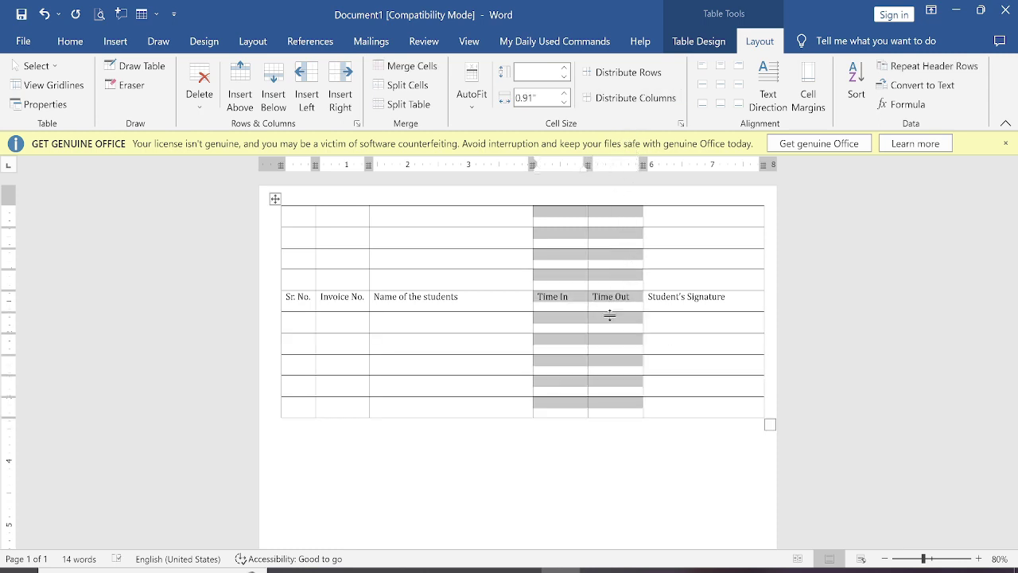
left_click(609, 388)
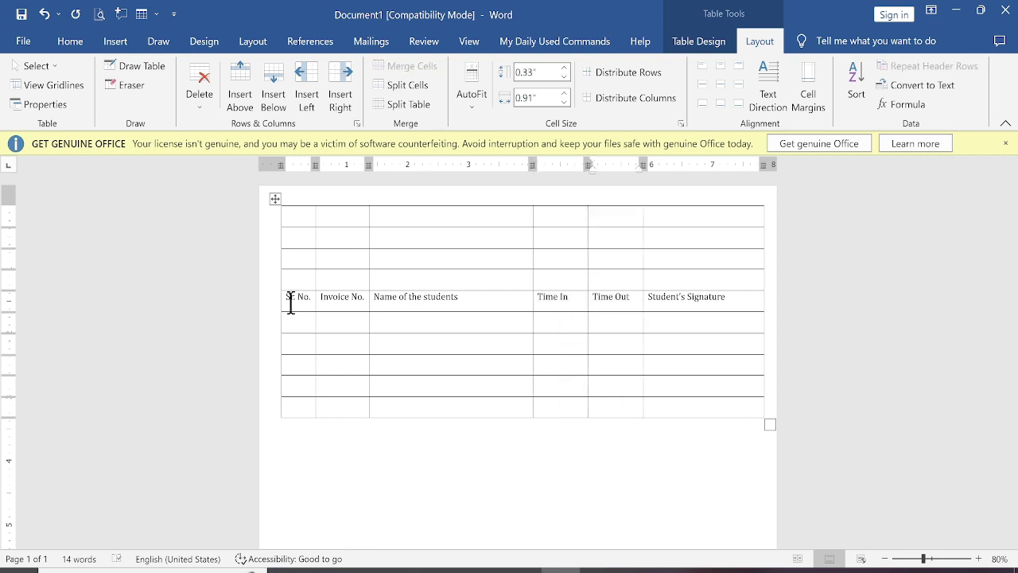
left_click_drag(290, 300, 690, 301)
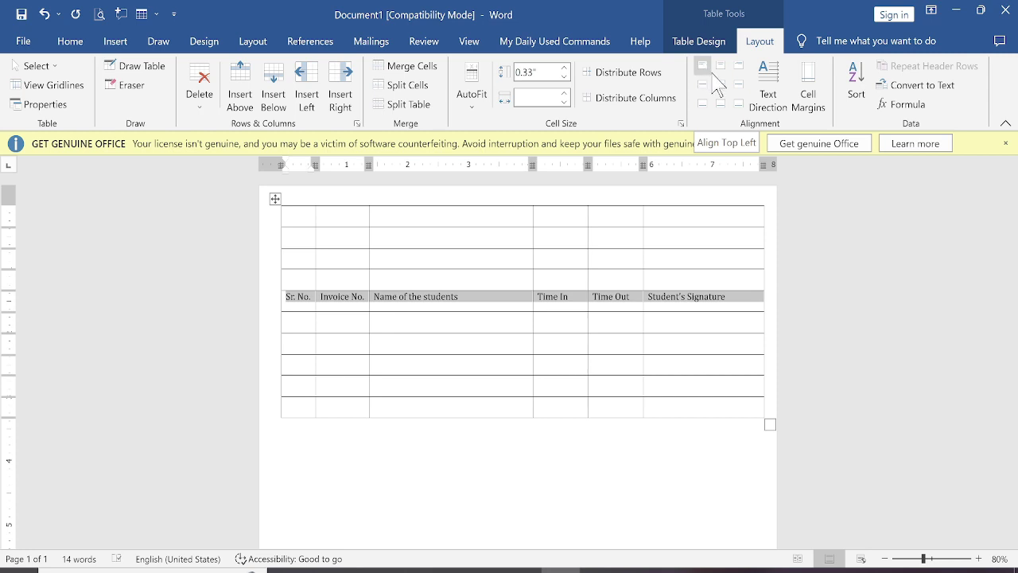
- Make the header row labels centred, bold and one size larger
left_click(721, 86)
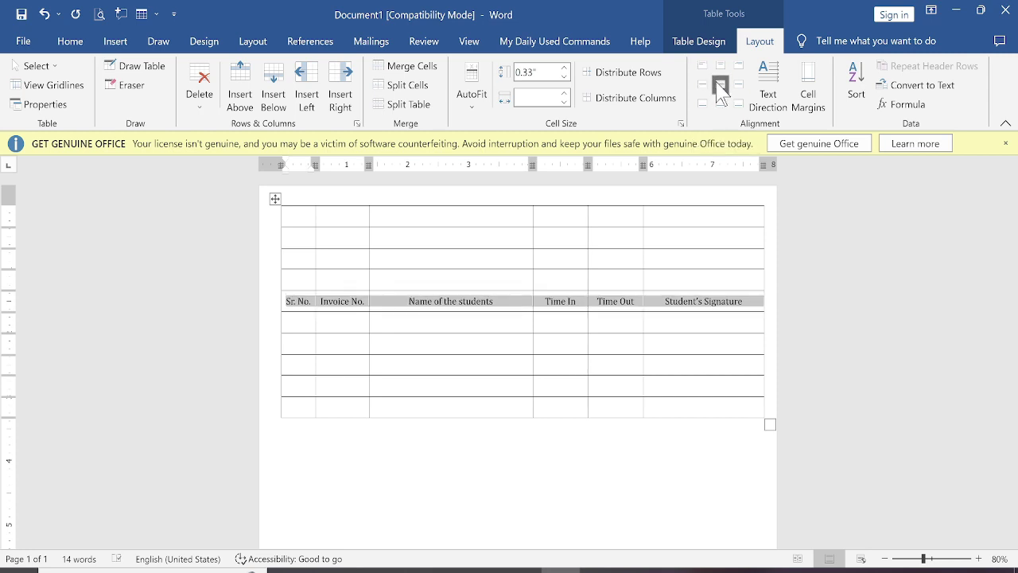
left_click(519, 333)
left_click_drag(296, 303, 706, 297)
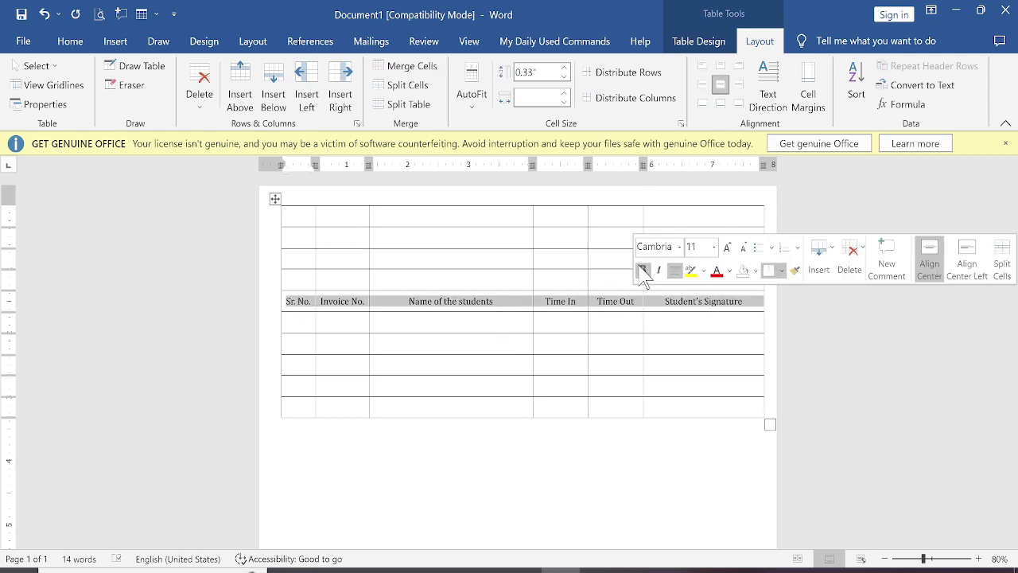
left_click(643, 271)
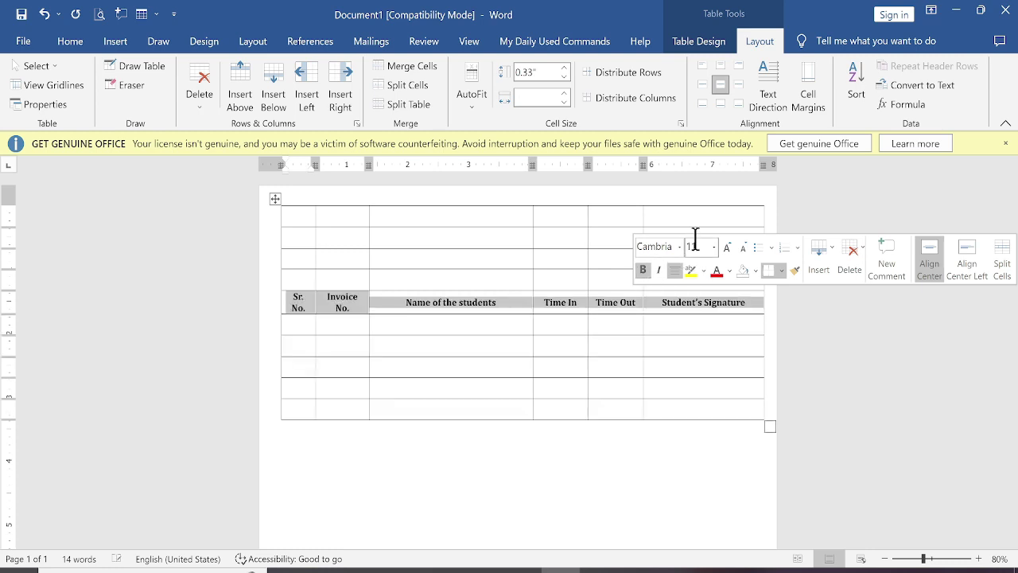
left_click(724, 249)
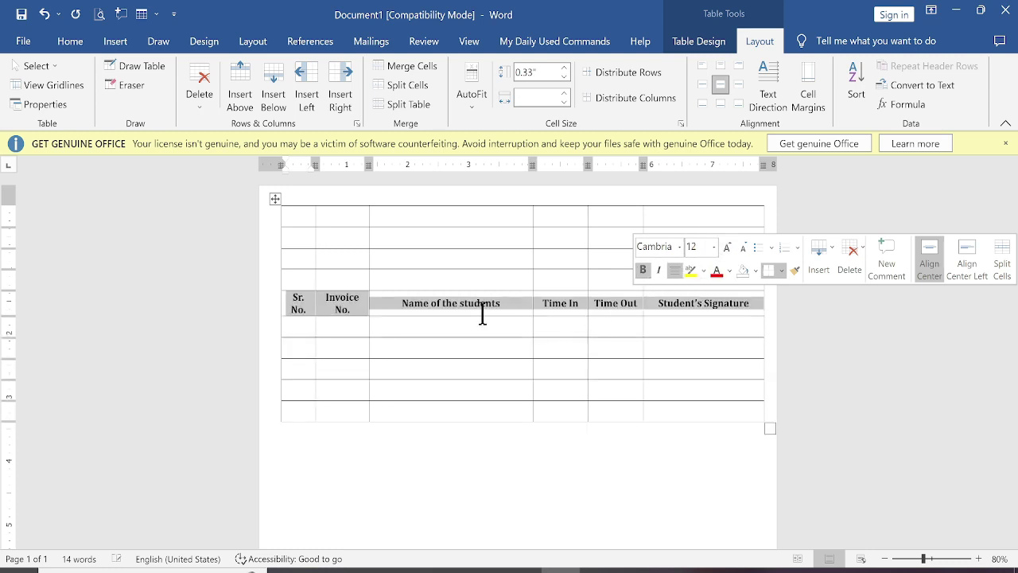
left_click(435, 342)
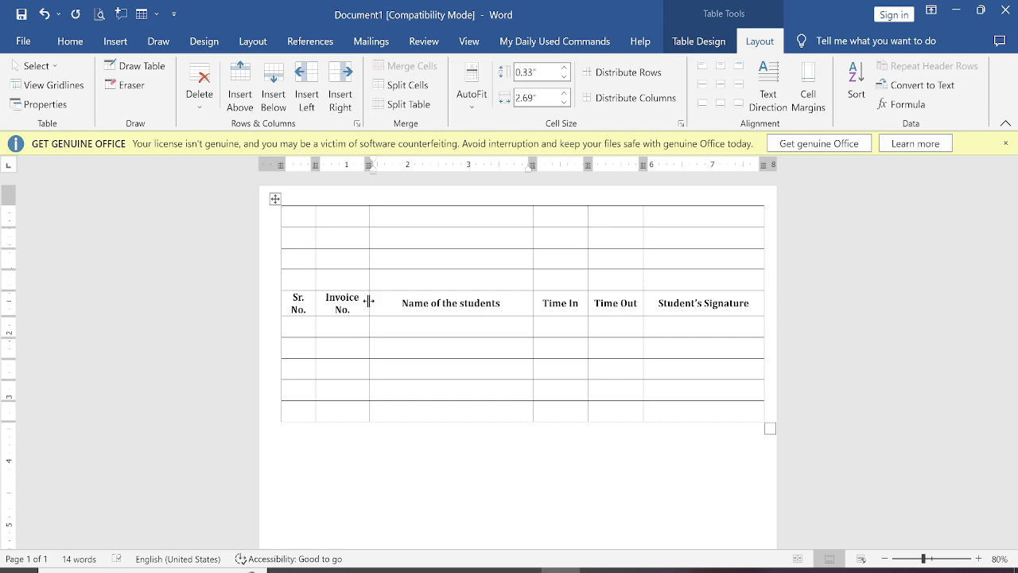
- Widen the Invoice No. and Sr. No. columns to fit their labels and select the row above
left_click_drag(369, 299, 384, 301)
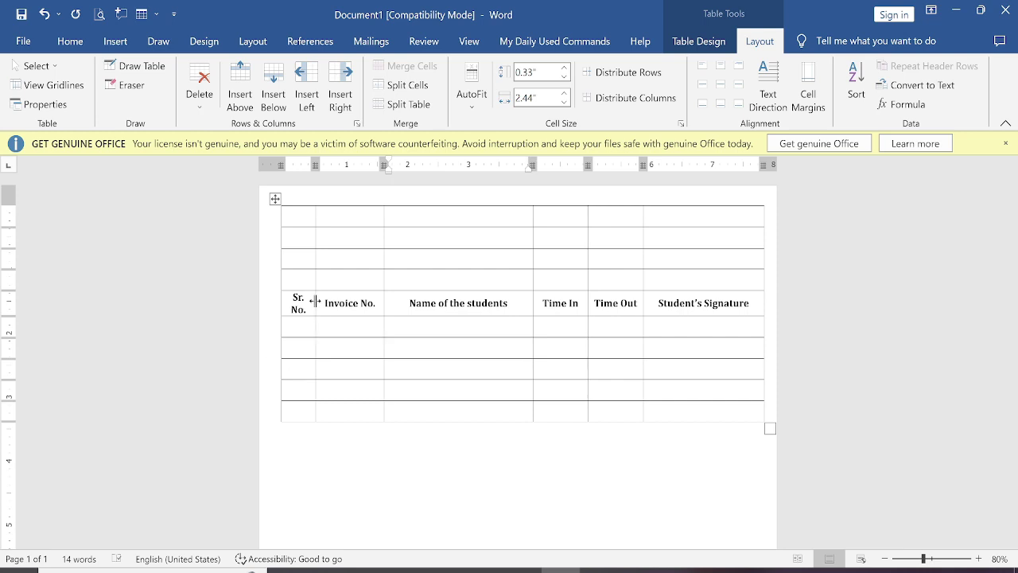
left_click_drag(315, 300, 323, 302)
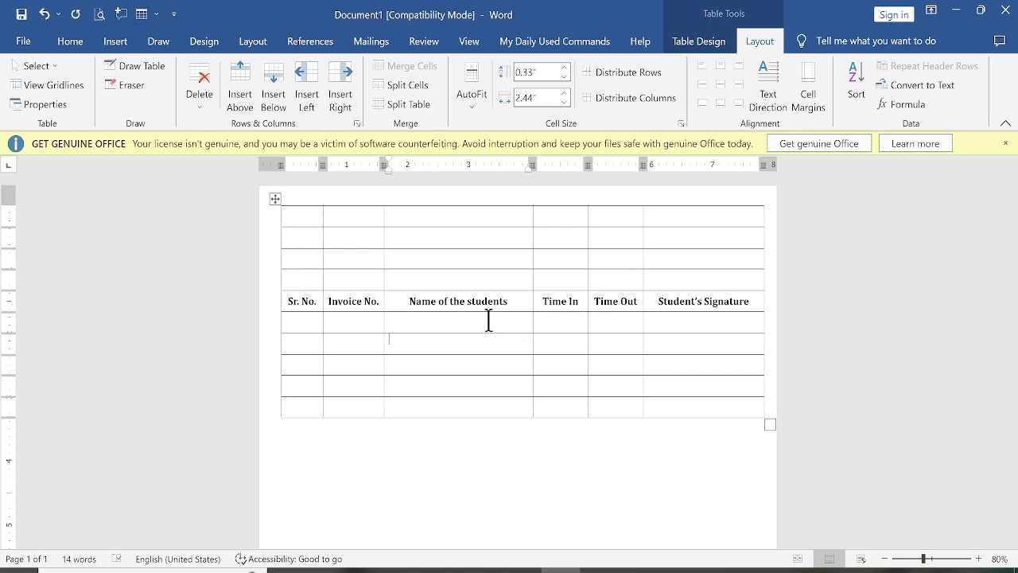
left_click_drag(301, 281, 668, 285)
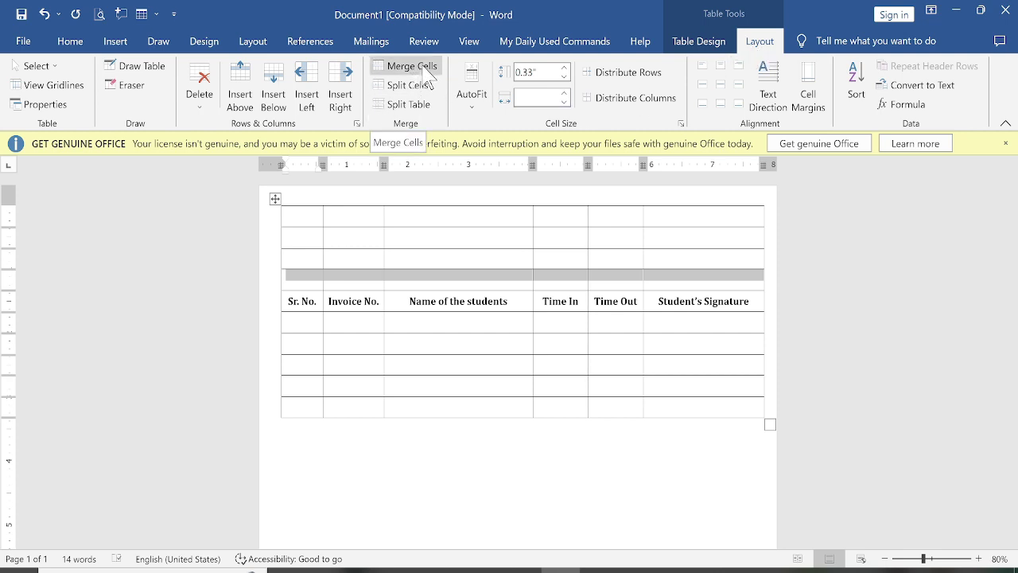
- Merge the row above the header into one centre-left aligned cell and type 'Date &'
right_click(499, 278)
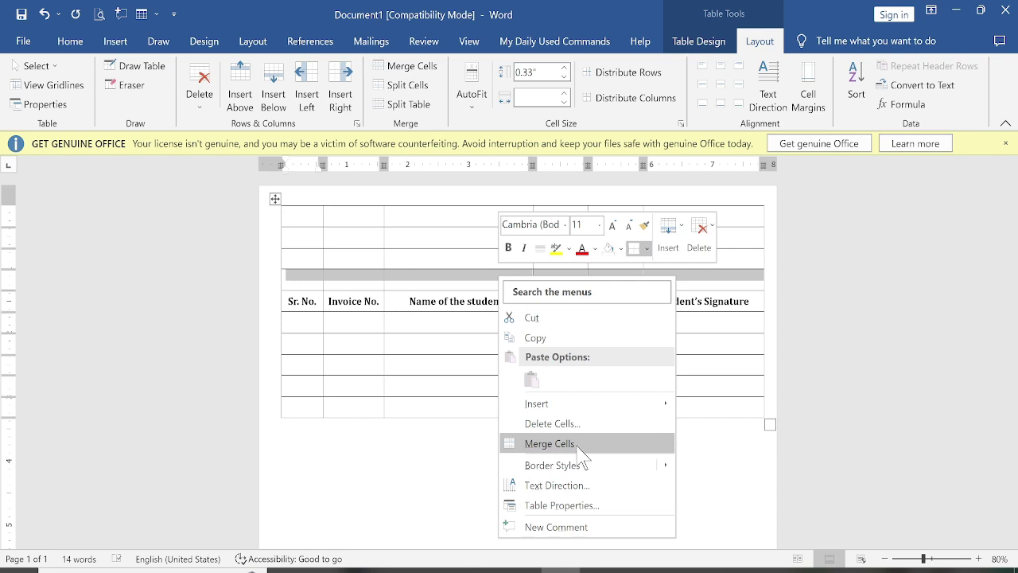
left_click(576, 446)
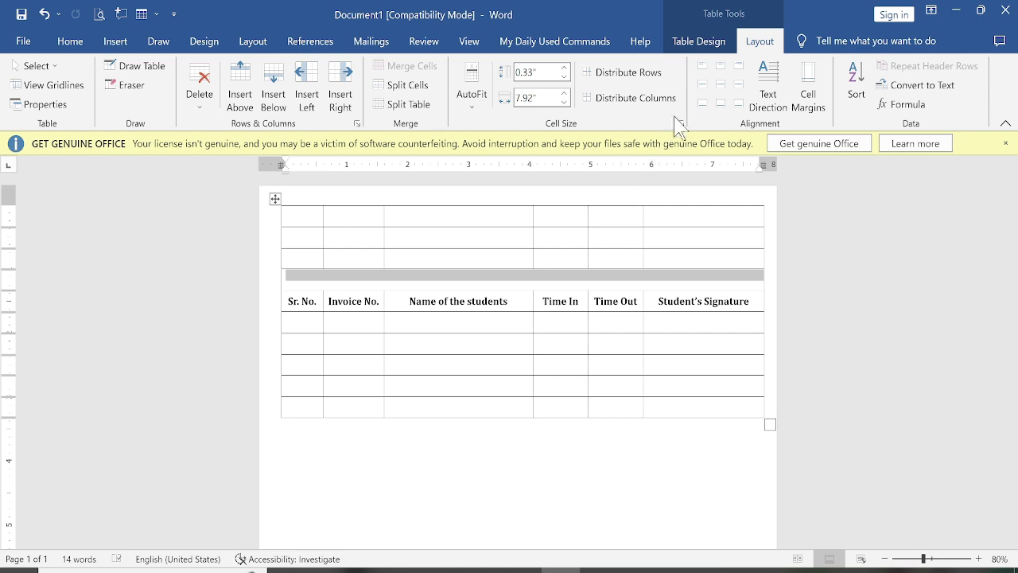
left_click(704, 86)
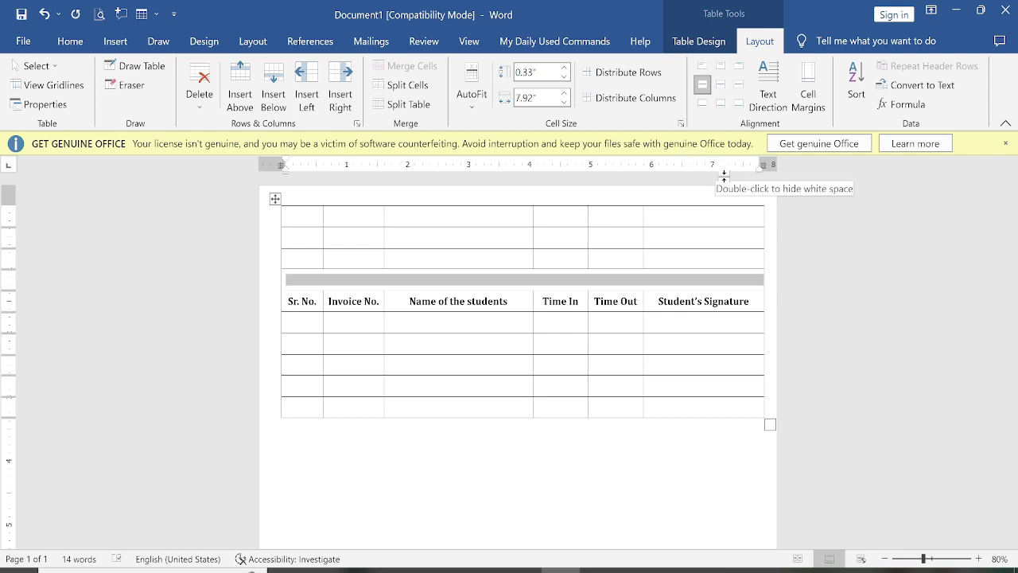
type("Date")
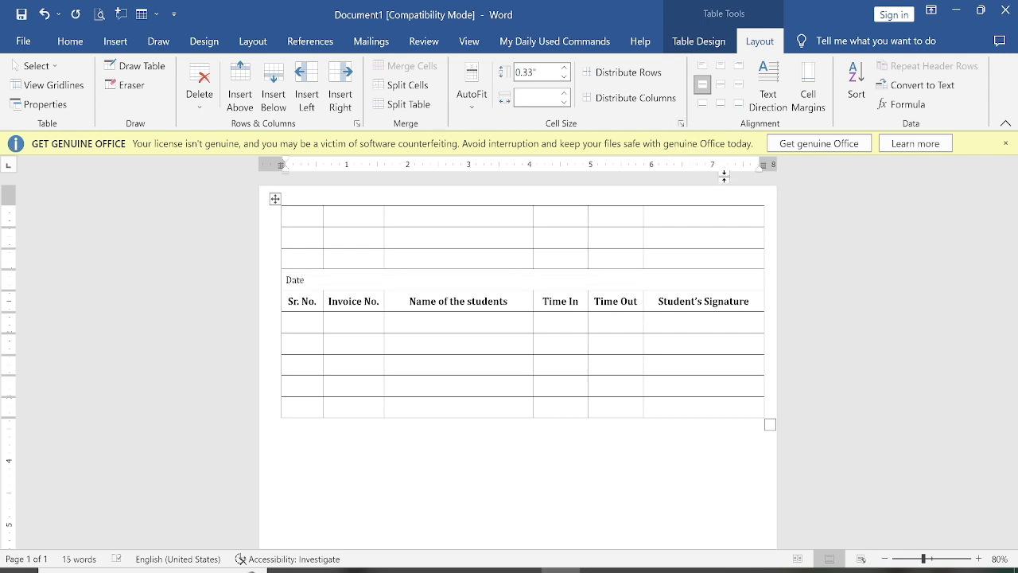
type(" & Day:")
- Merge the row above Date & Day: into one centred cell reading 'Students' Lab Attendence'
left_click(355, 270)
left_click_drag(309, 254, 674, 257)
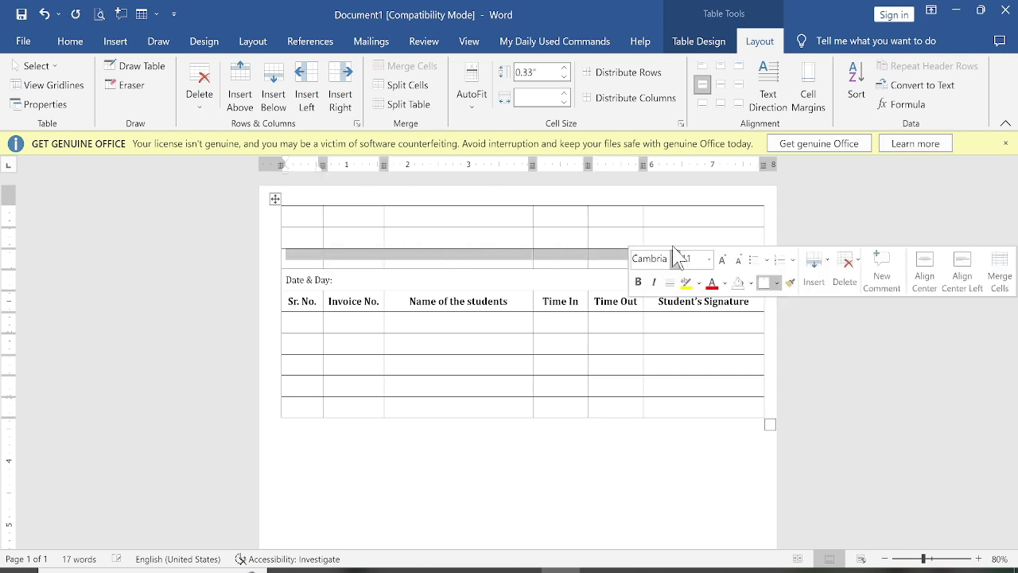
left_click(408, 65)
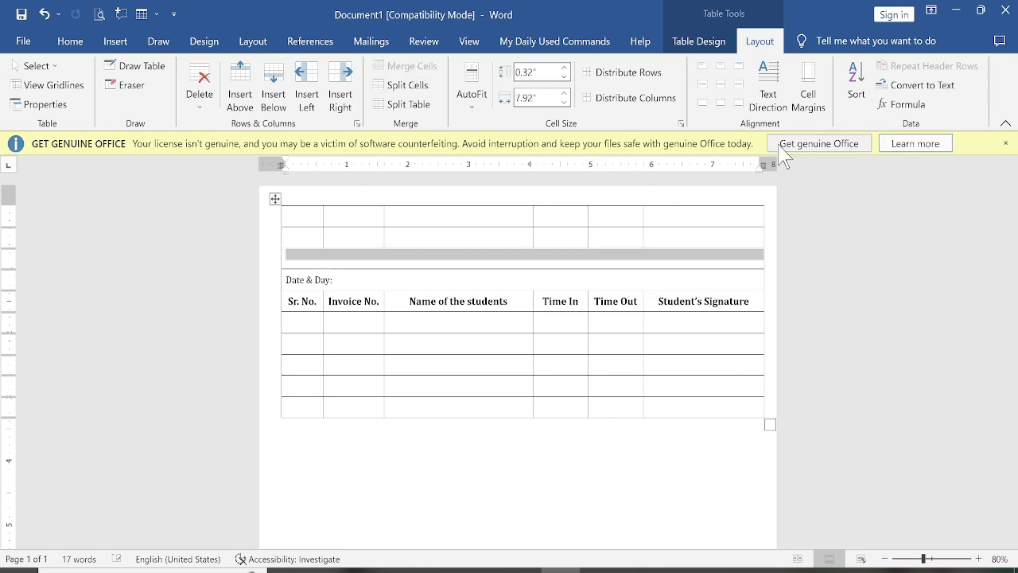
left_click(720, 84)
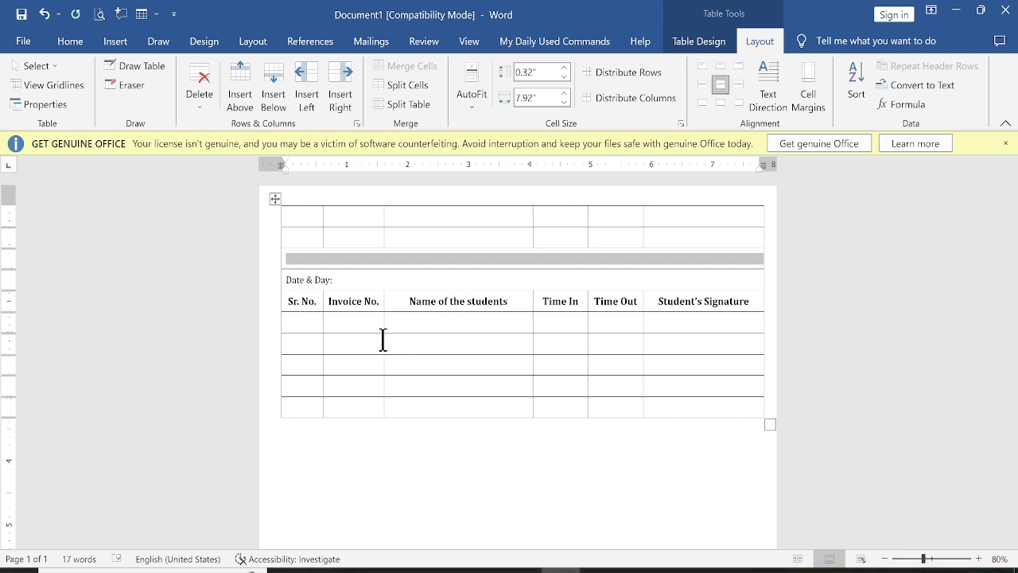
type("Studen")
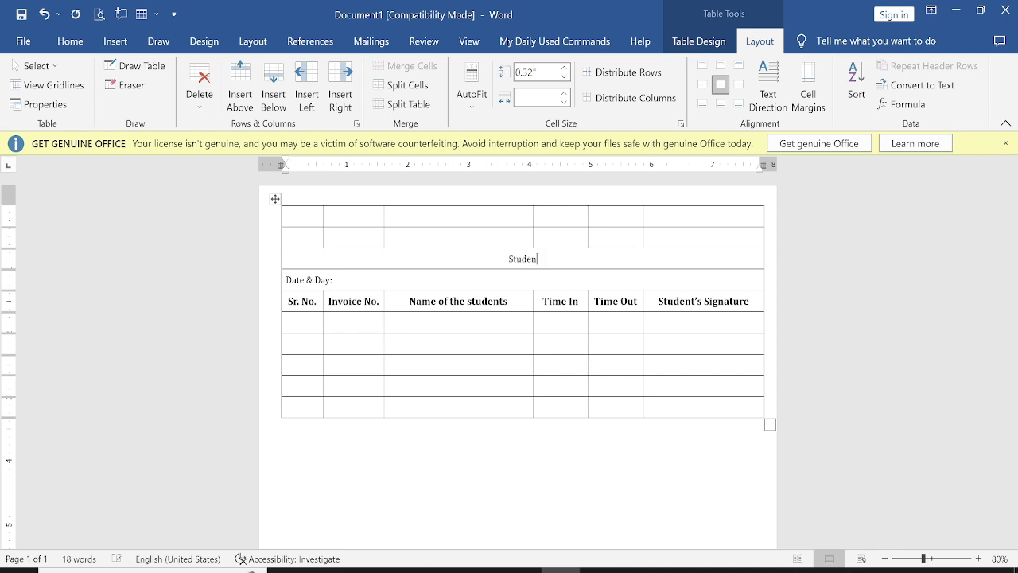
type("'s")
key("BackSpace")
key("BackSpace")
key("BackSpace")
type("s' Lab Attendenc")
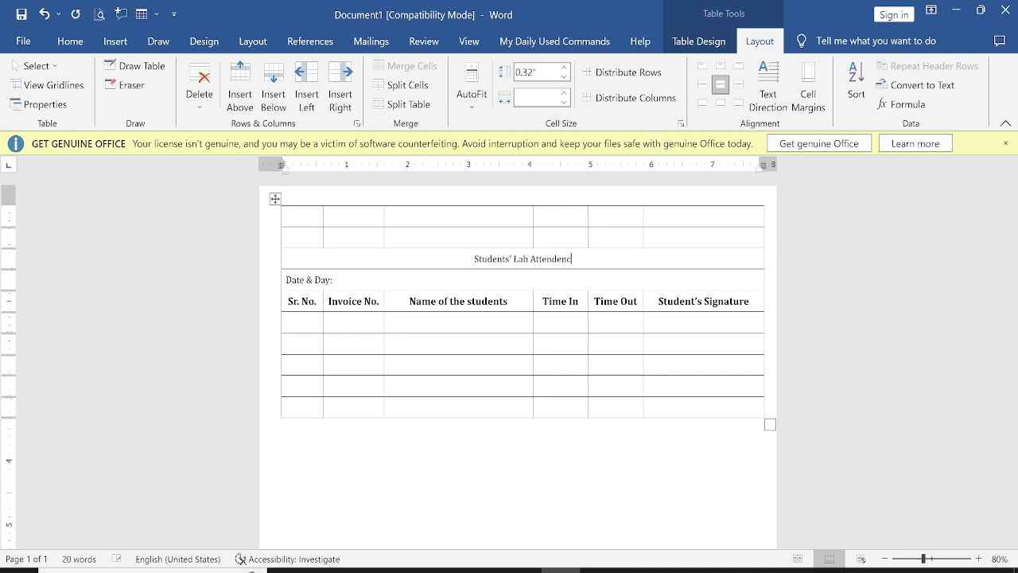
type("e")
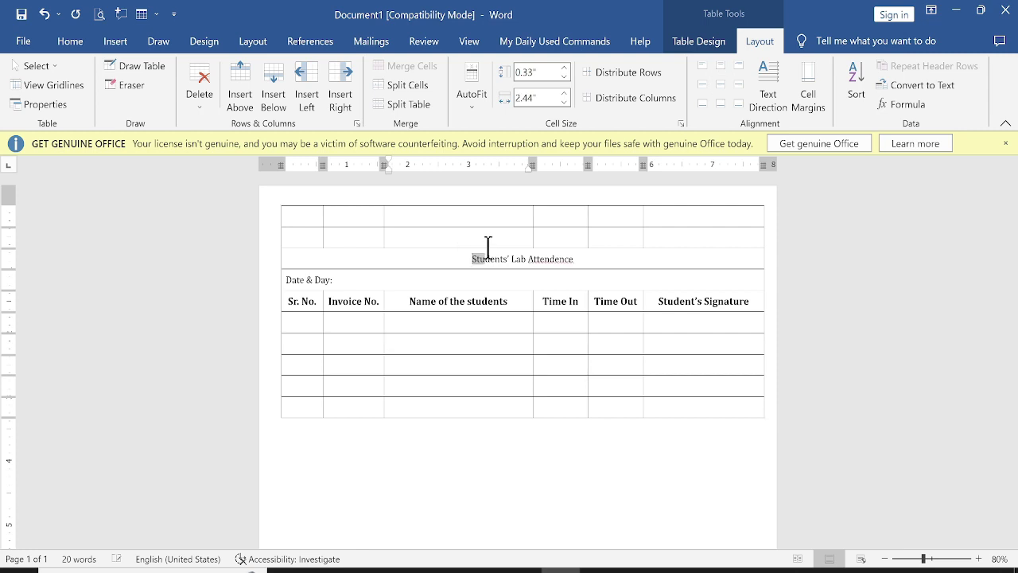
- Make the Students' Lab Attendence title bold and enlarge it to 16 pt
left_click_drag(486, 245, 582, 262)
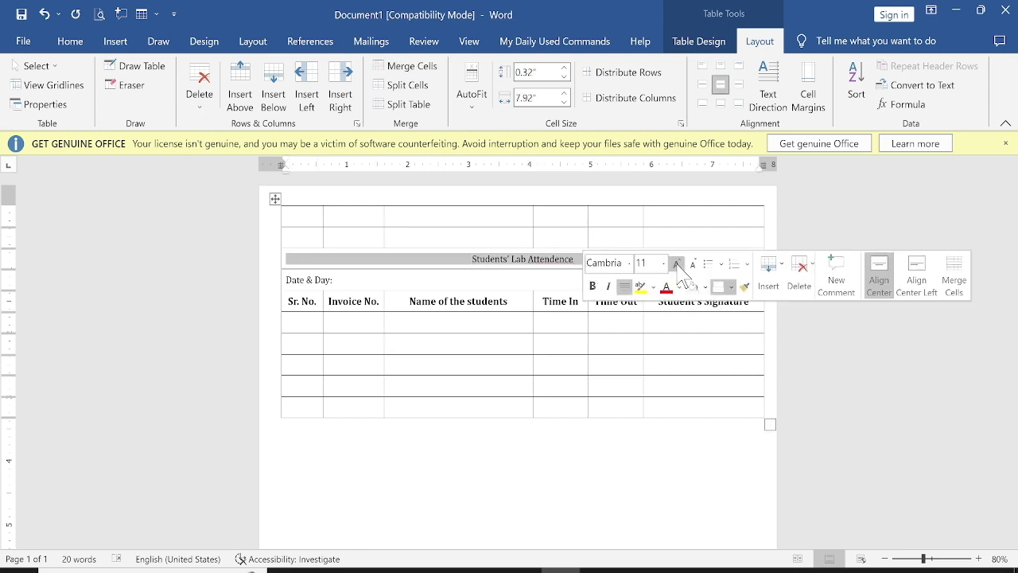
left_click(677, 264)
left_click(677, 264)
left_click(677, 263)
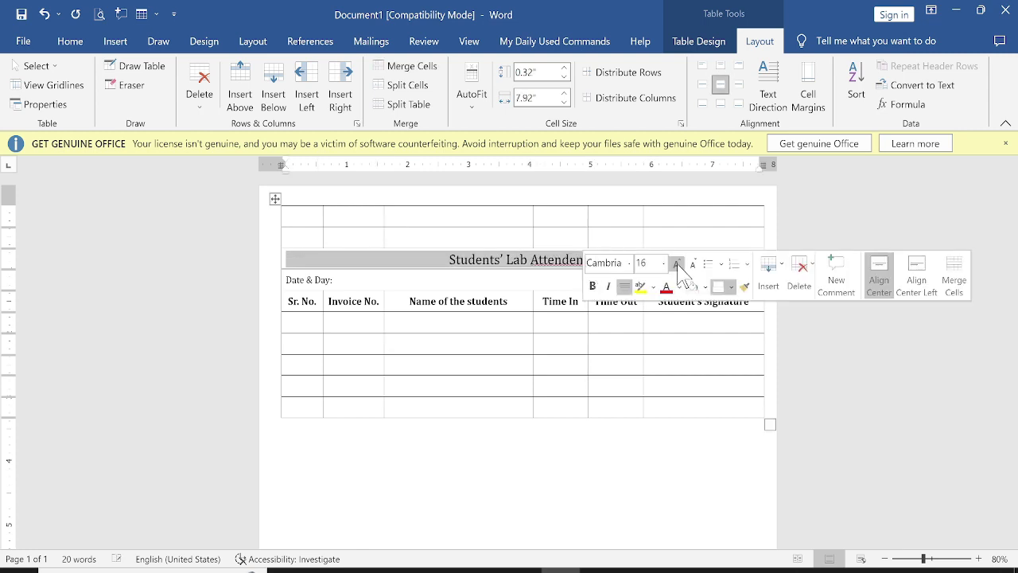
left_click(591, 285)
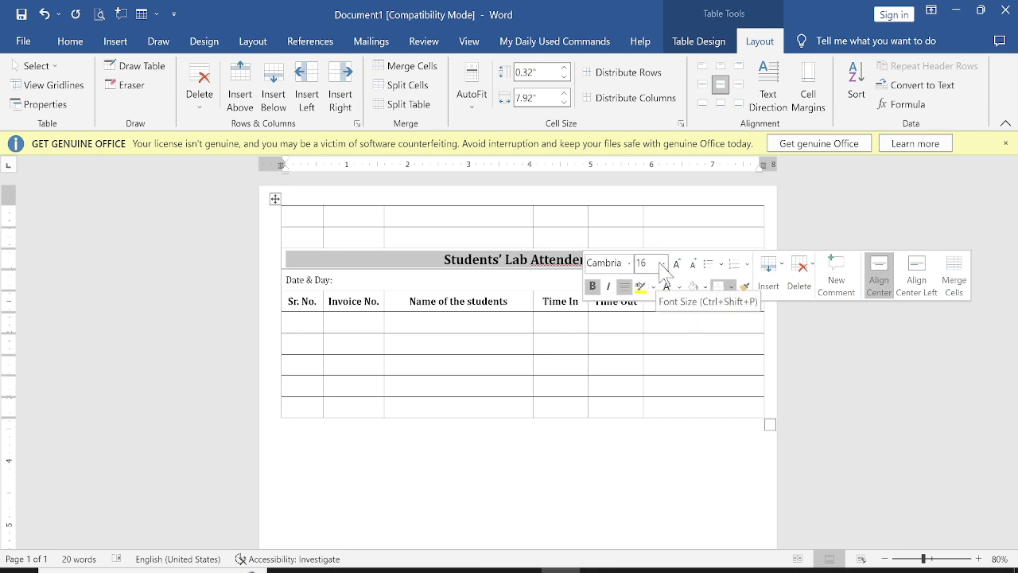
- Make the Date & Day: label bold at 12 pt
left_click(531, 265)
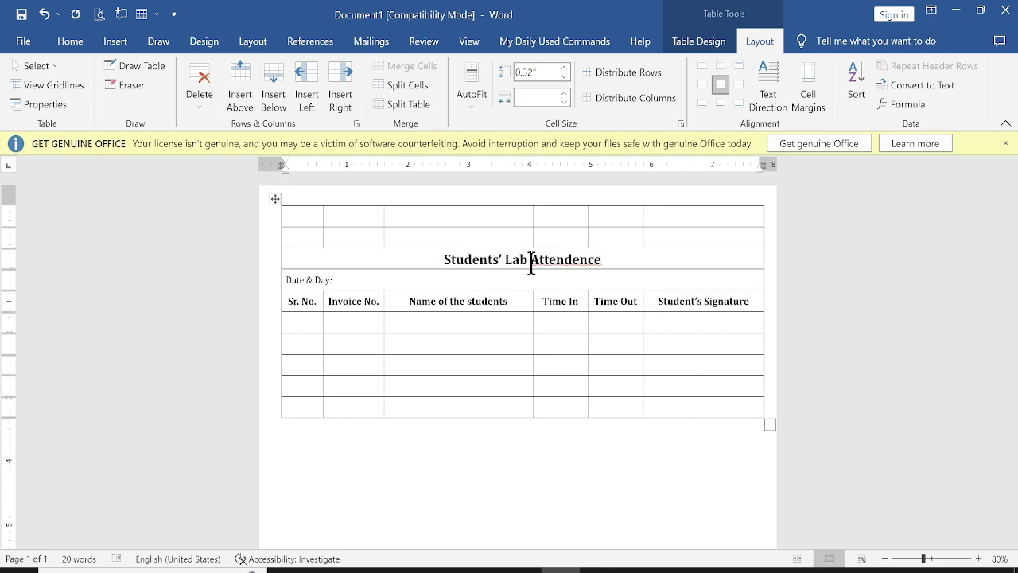
left_click_drag(331, 279, 257, 275)
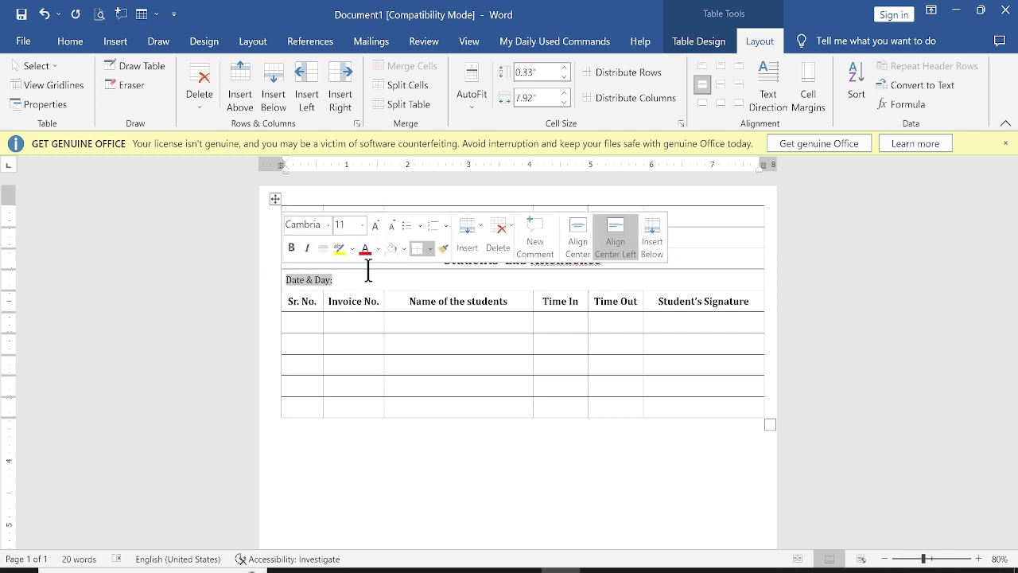
left_click(291, 247)
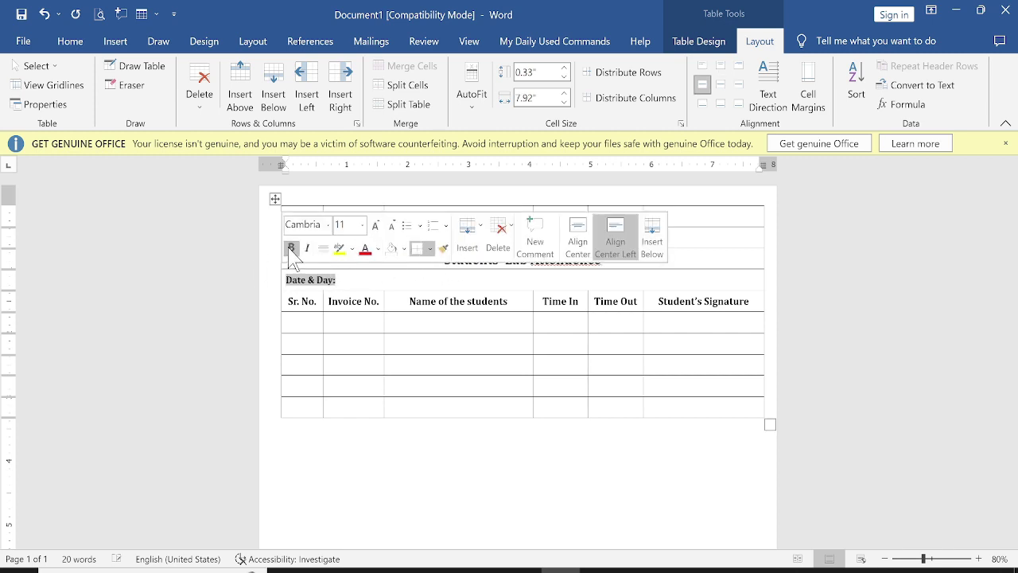
left_click(375, 225)
left_click(396, 327)
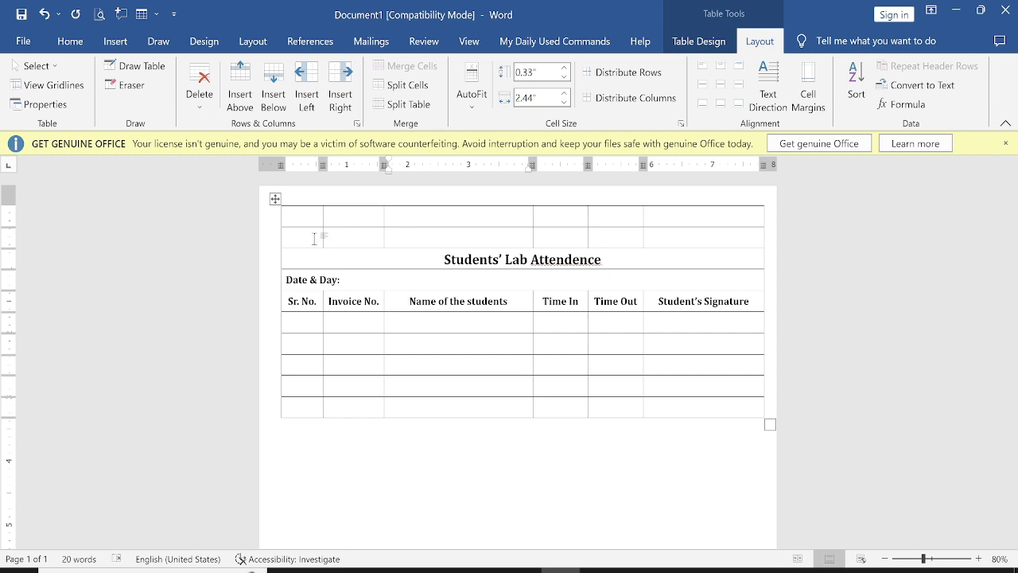
- Merge the second row into a centred cell reading 'Centre Name : Software Education Centre, Lah Bazar, Salempur, Chapra (Bihar)'
left_click_drag(303, 239, 660, 237)
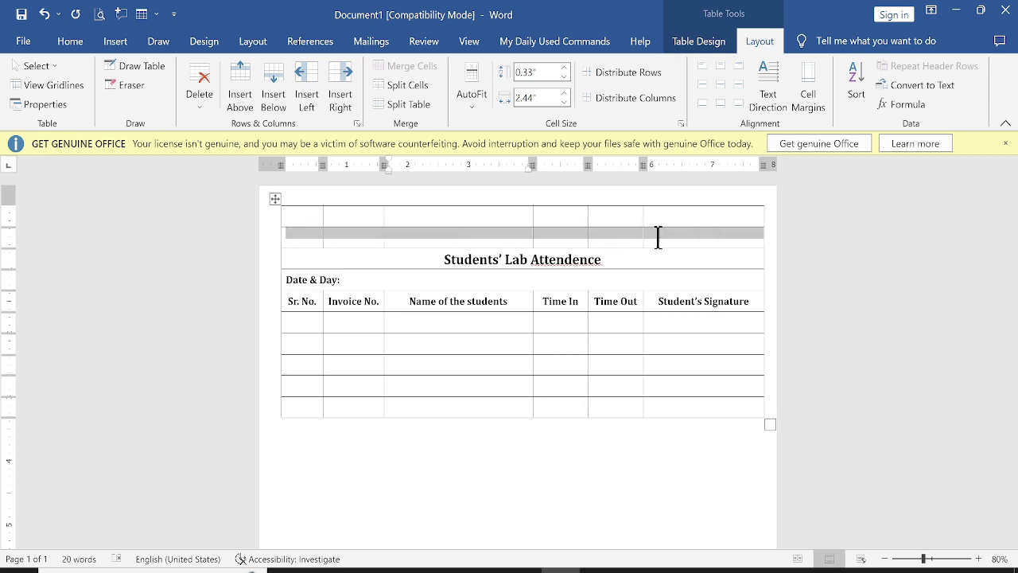
left_click(401, 66)
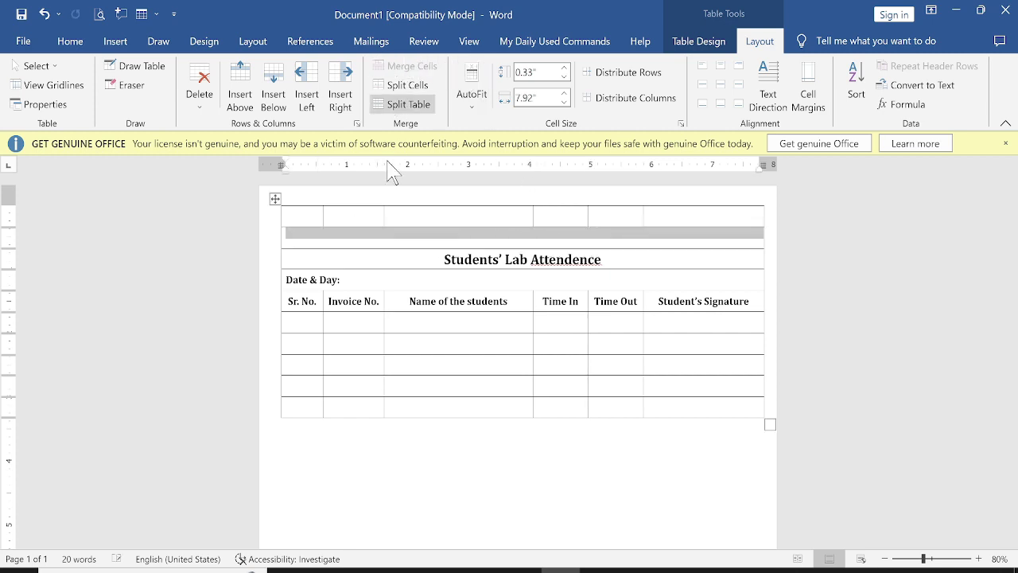
left_click(721, 86)
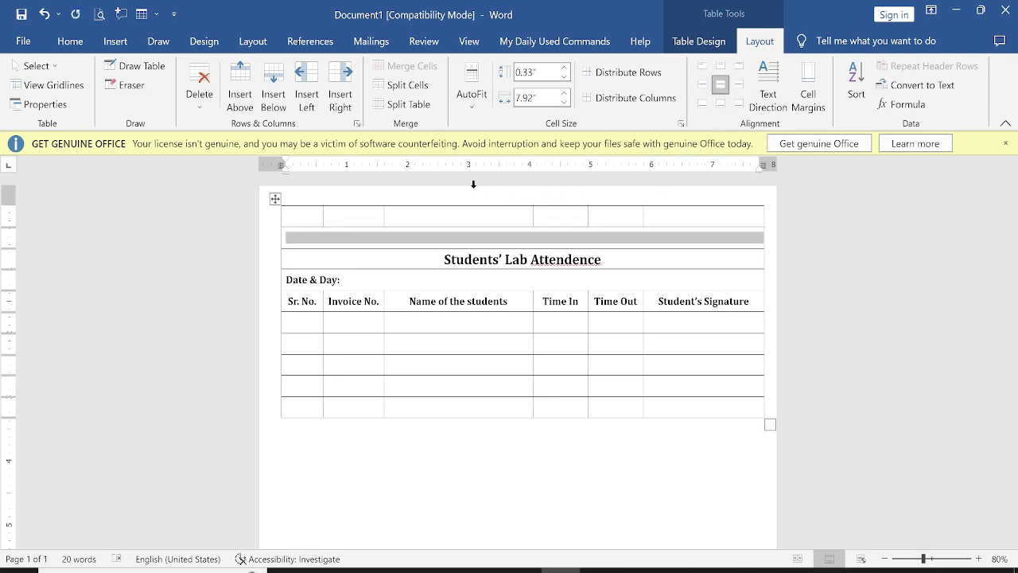
type("Cen")
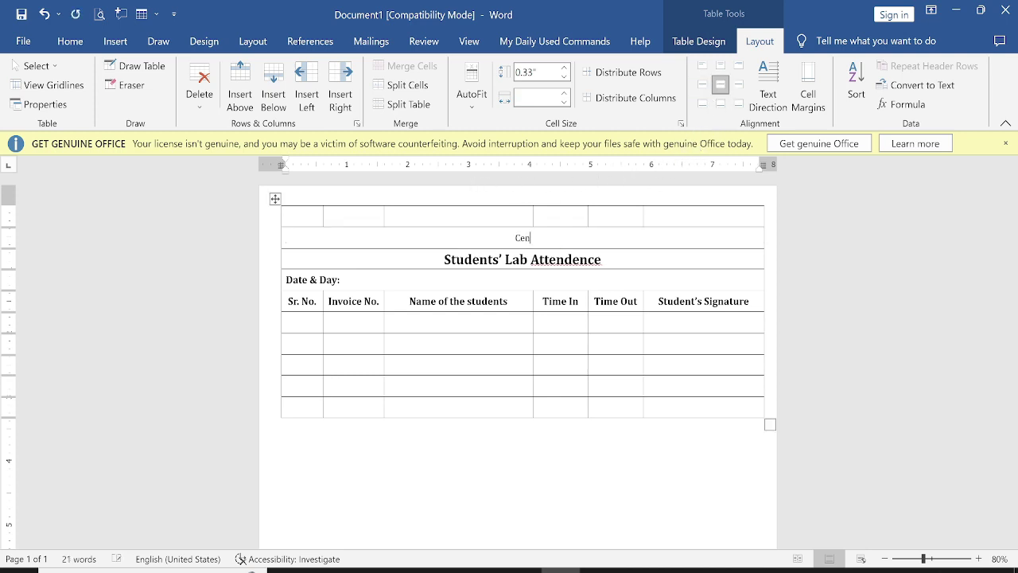
type("tre Name : Software Education Centre, Lah Bazar, Salempur, Chapra (Bihar)")
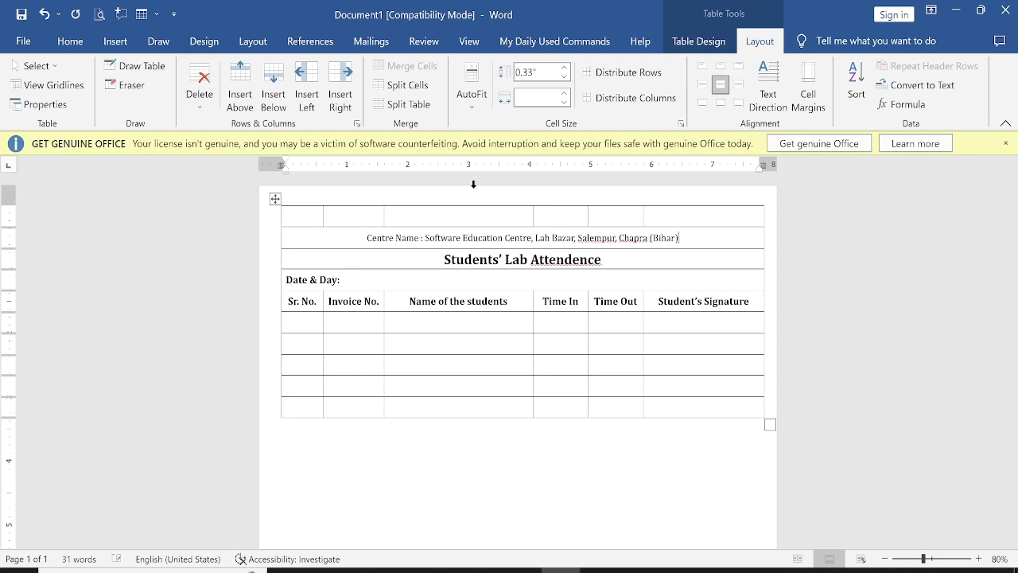
left_click(346, 298)
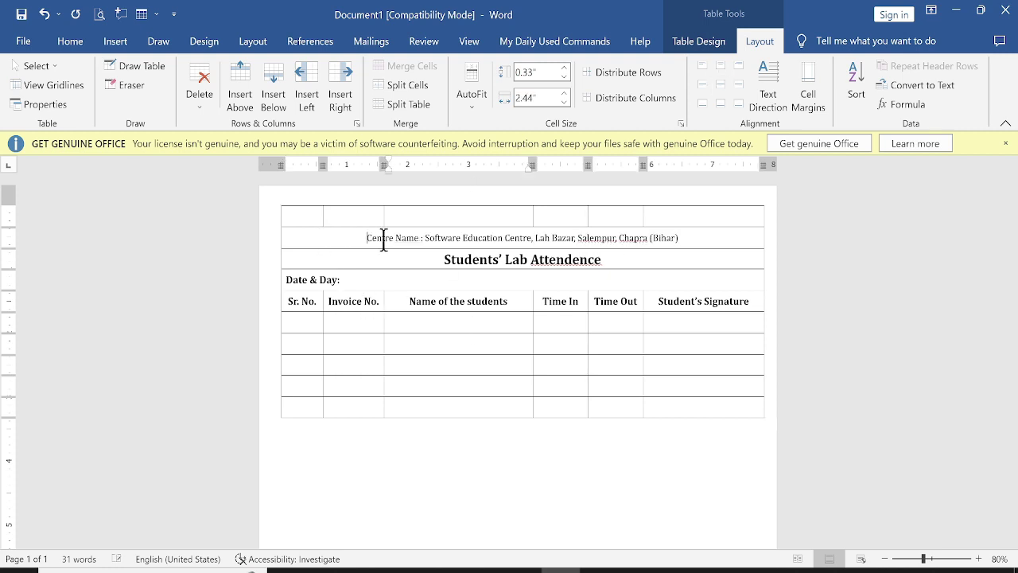
- Format the Centre Name line as bold 16 pt Times New Roman
left_click_drag(321, 238, 697, 244)
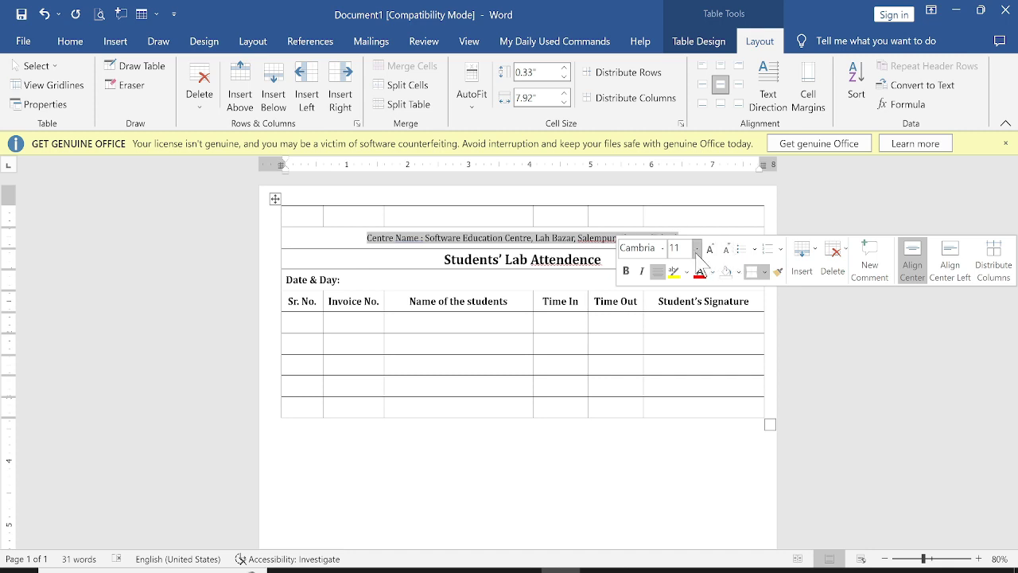
left_click(709, 249)
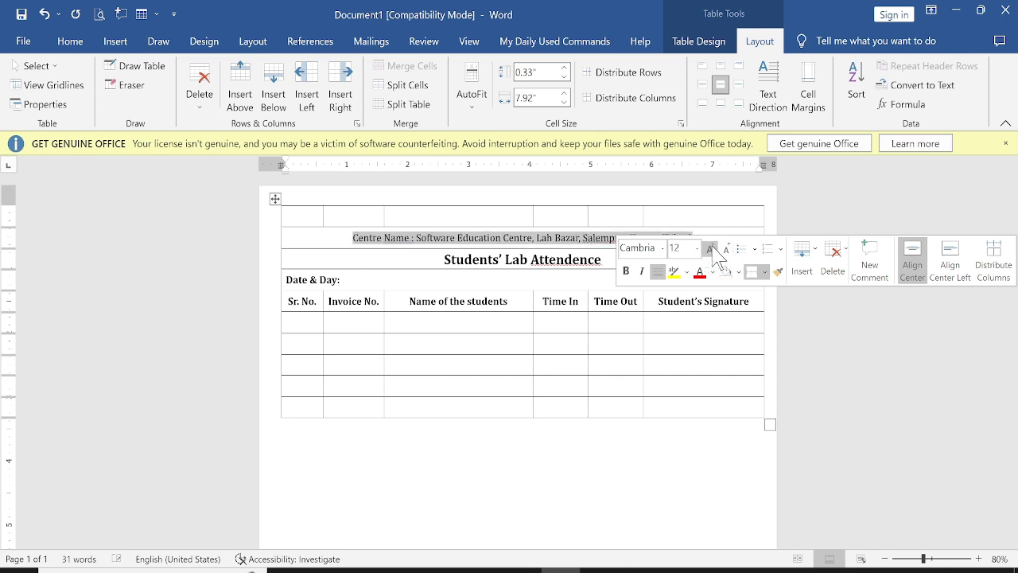
left_click(664, 251)
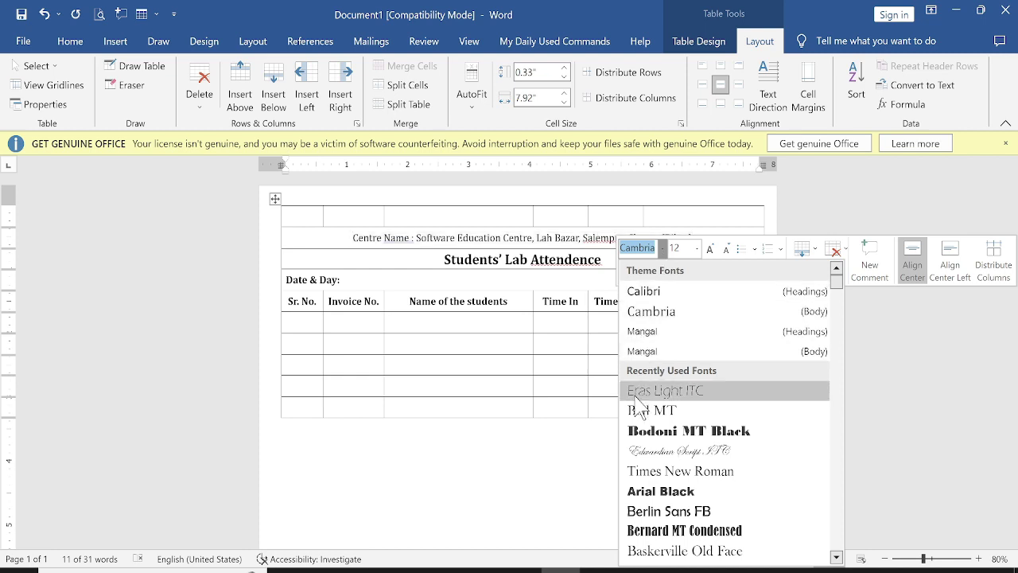
left_click(665, 471)
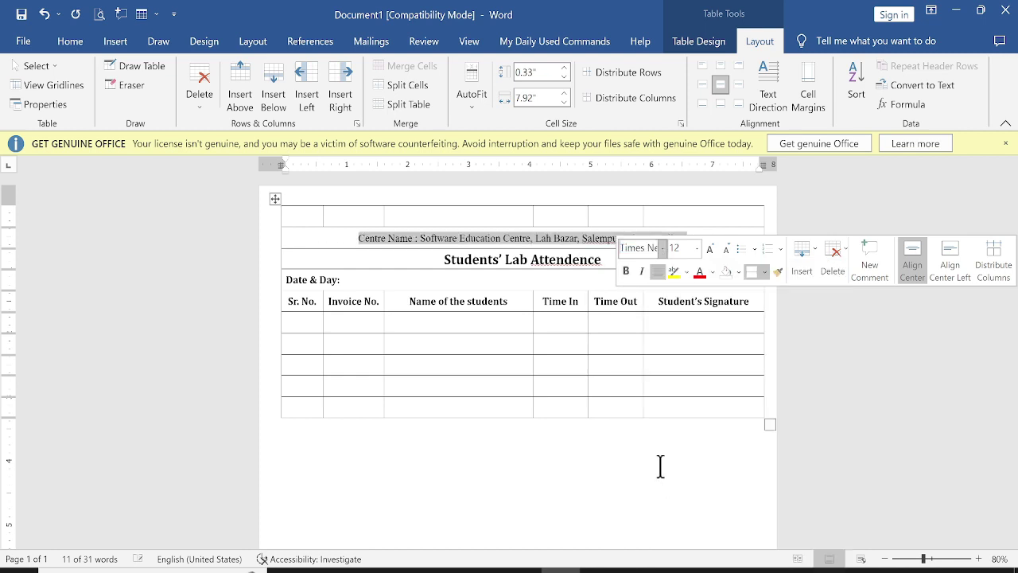
left_click(710, 249)
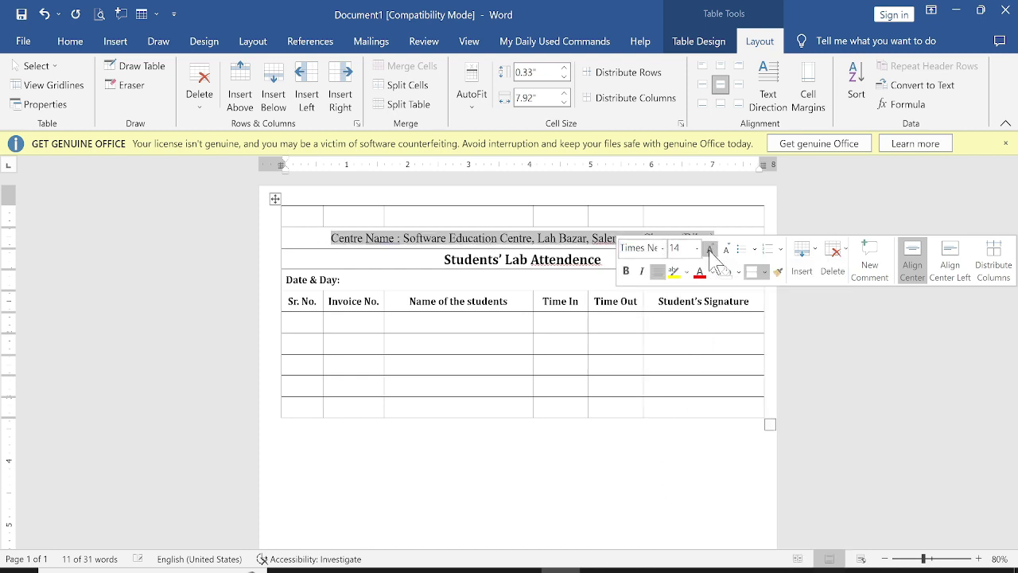
left_click(710, 249)
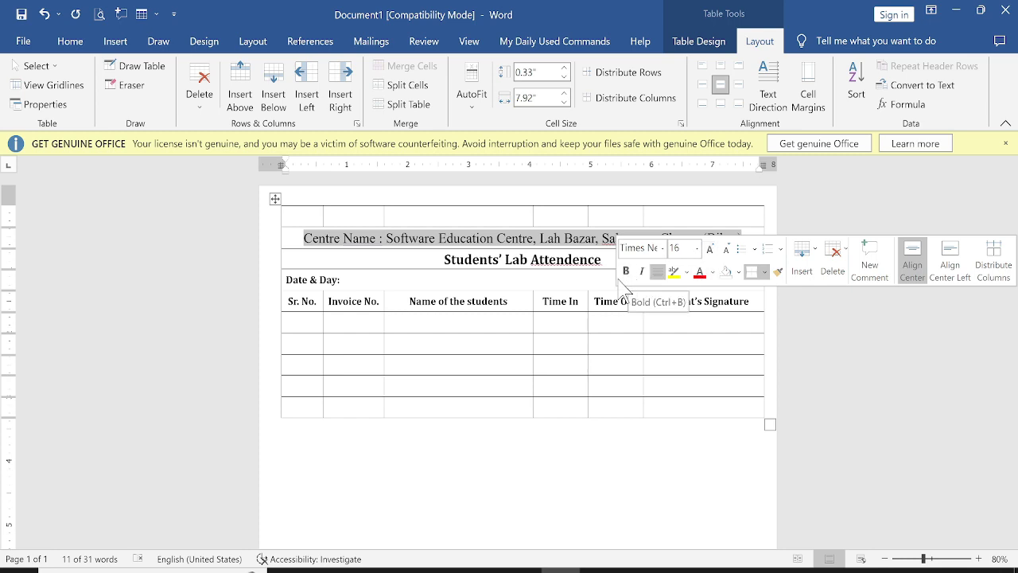
left_click(626, 272)
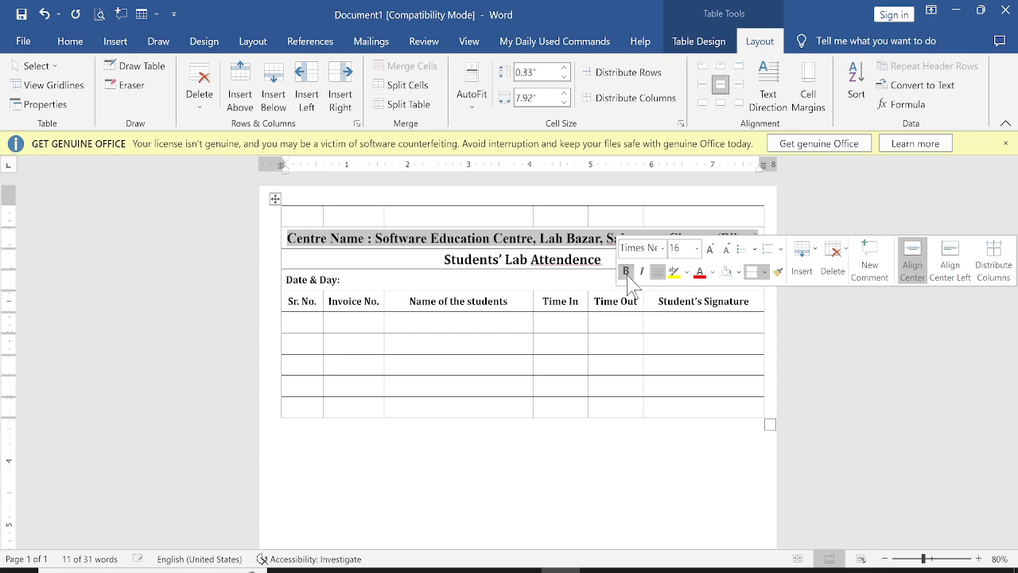
left_click(467, 316)
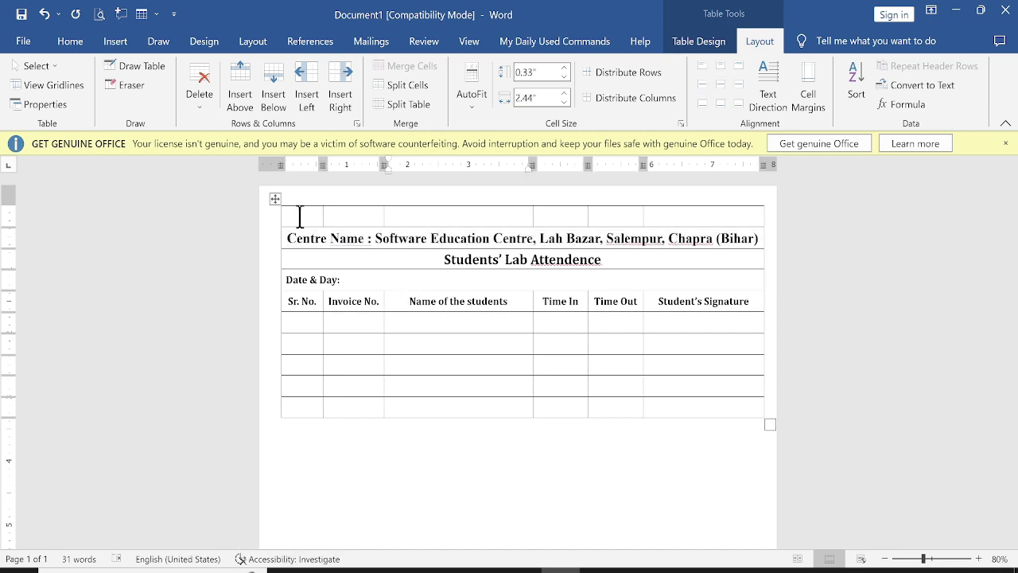
- Merge and centre the top row, then type 'Wizard-Tech Computer Academy' in it
left_click_drag(298, 212, 671, 214)
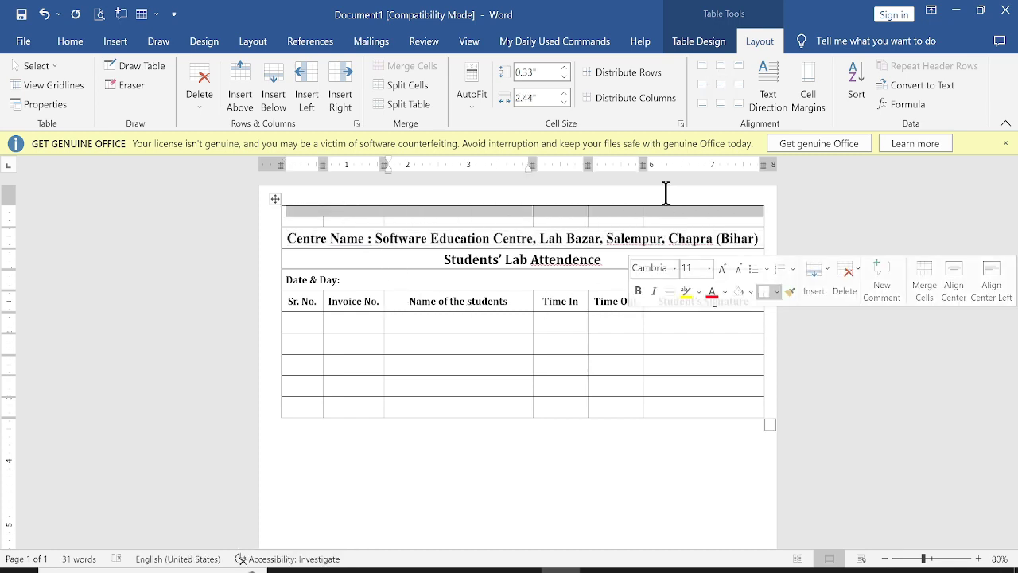
left_click(402, 67)
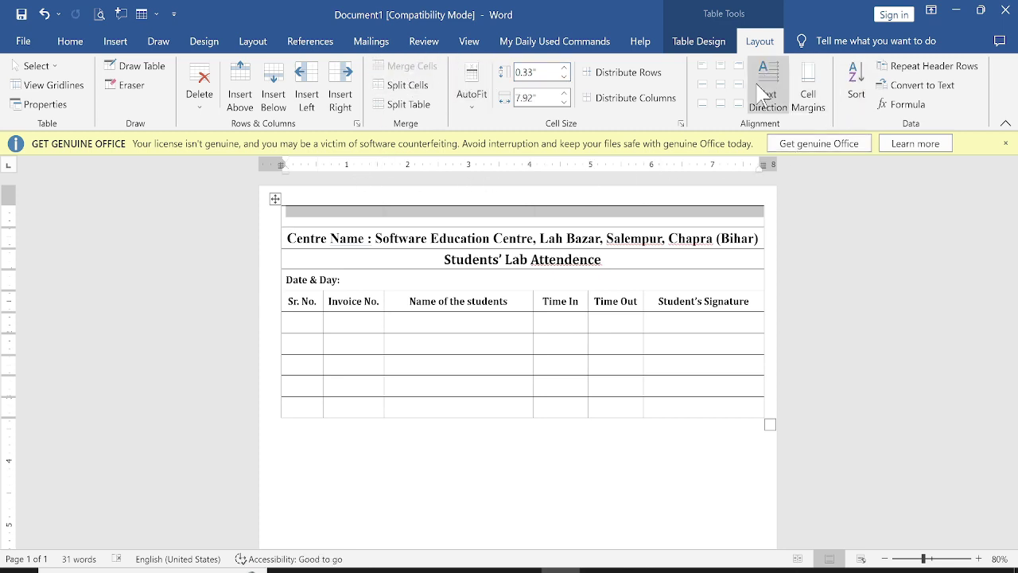
left_click(720, 83)
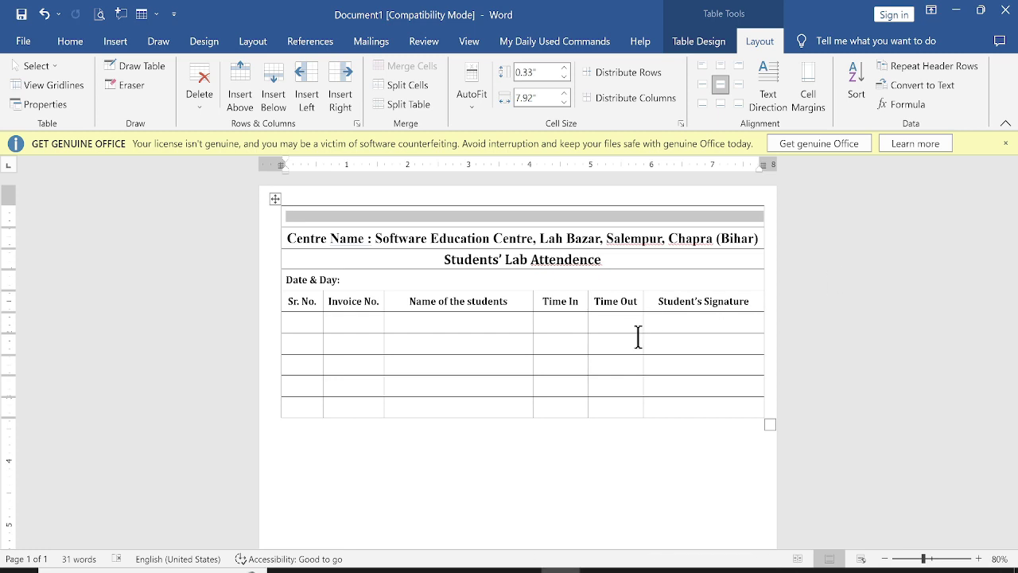
type("WiZARD")
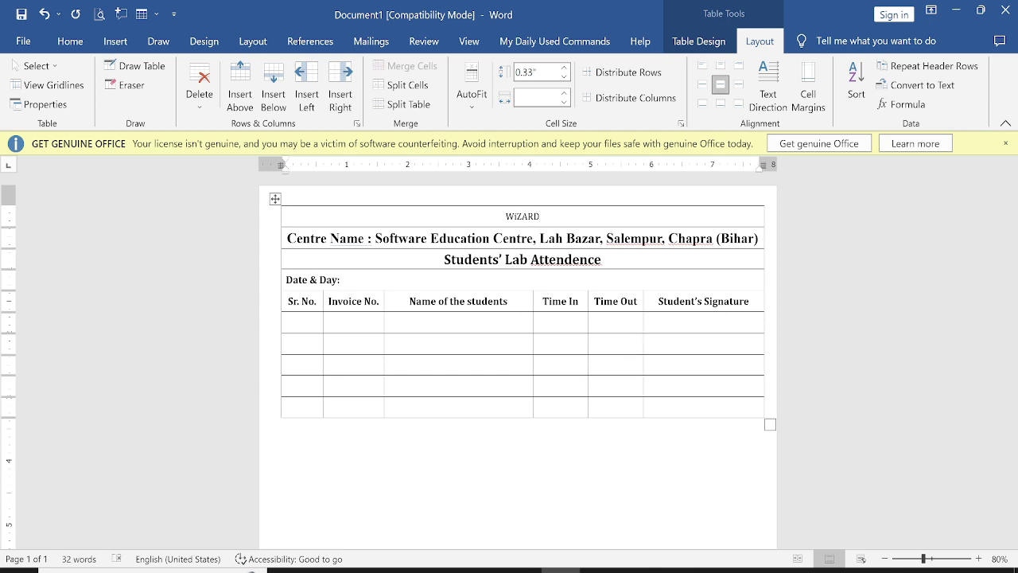
type("-Tech Computer Academy")
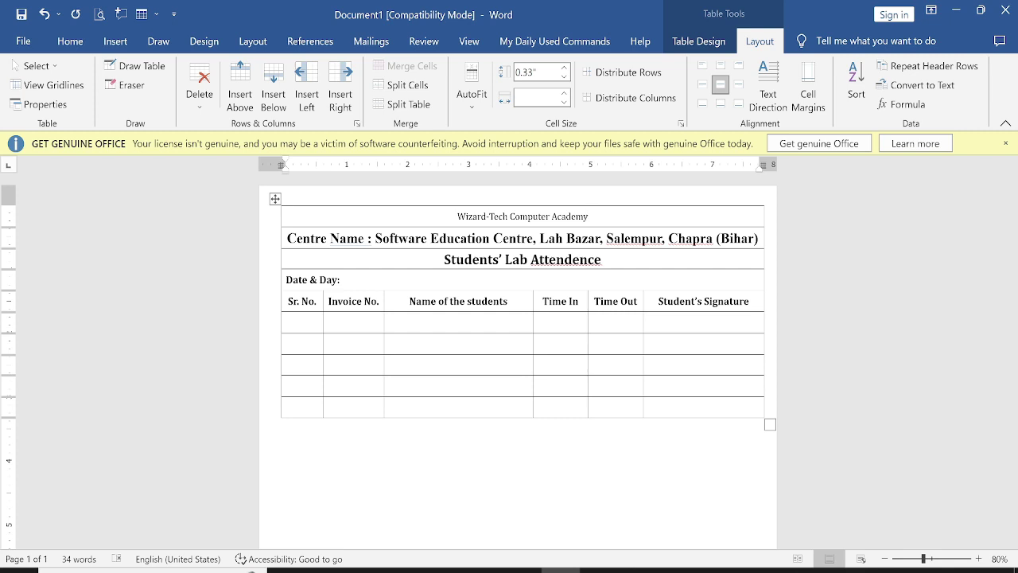
- Set the academy heading to Arial Black at 24 pt
left_click_drag(604, 219, 434, 217)
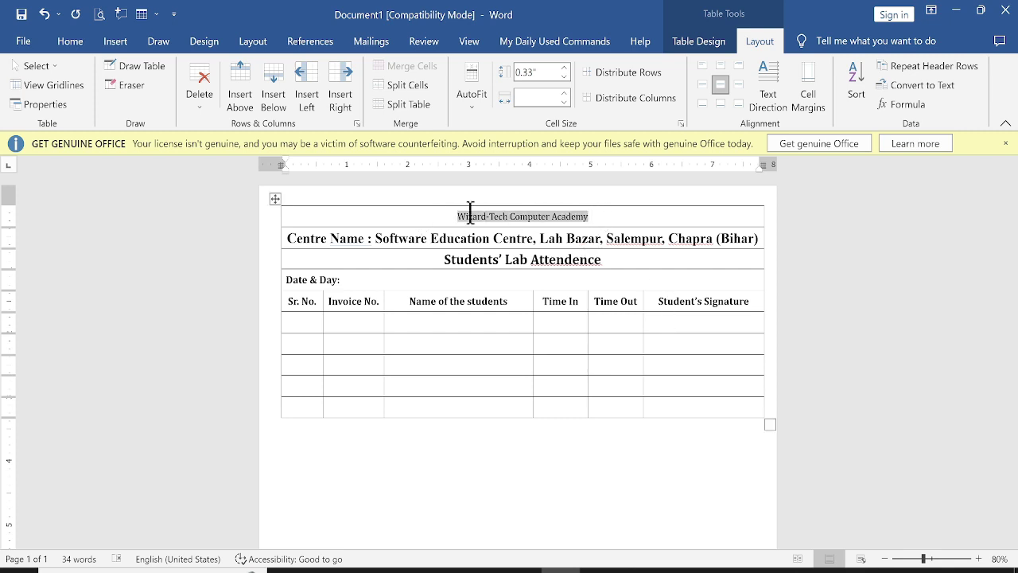
left_click(470, 222)
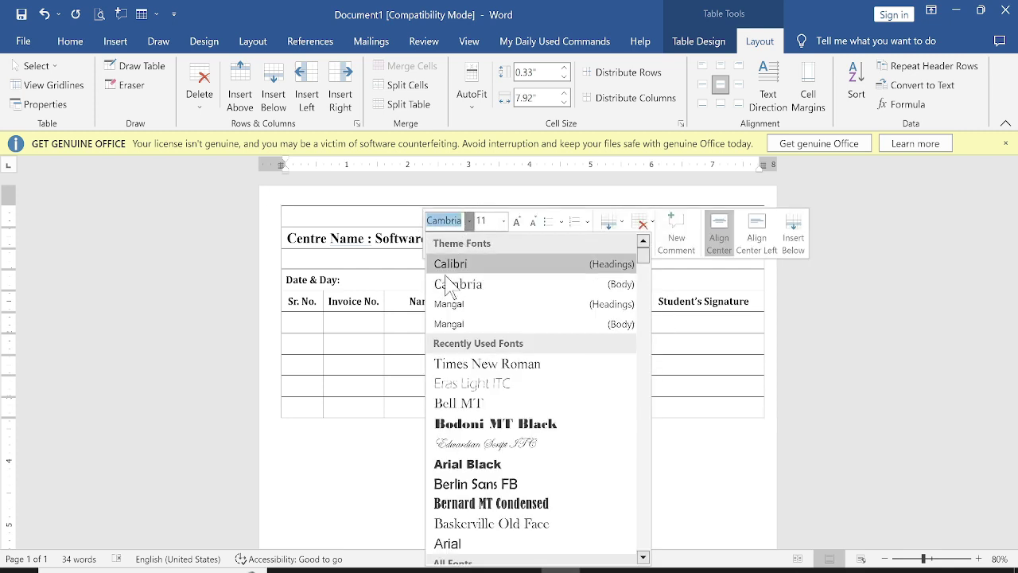
left_click(498, 464)
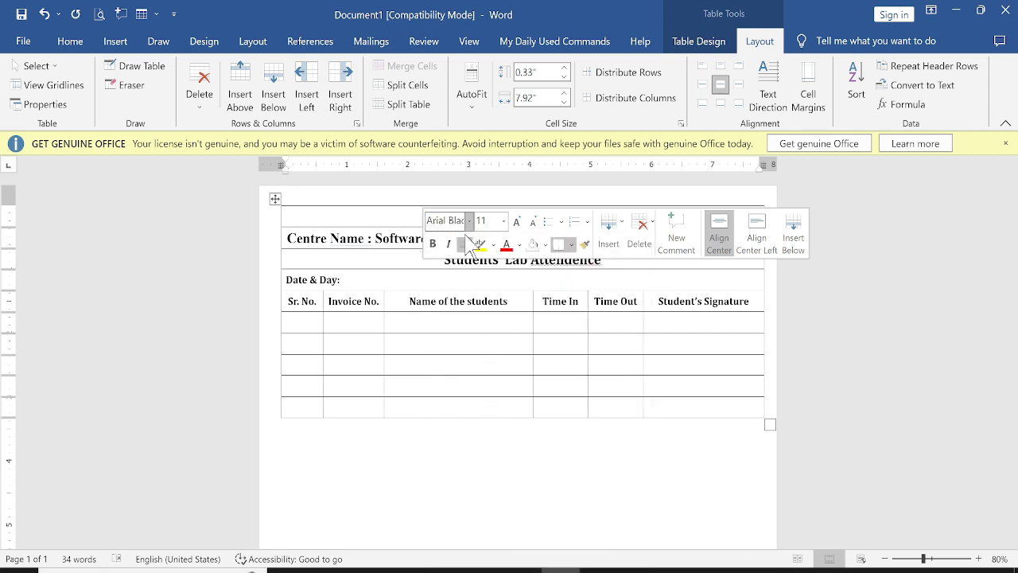
left_click(517, 226)
left_click(517, 225)
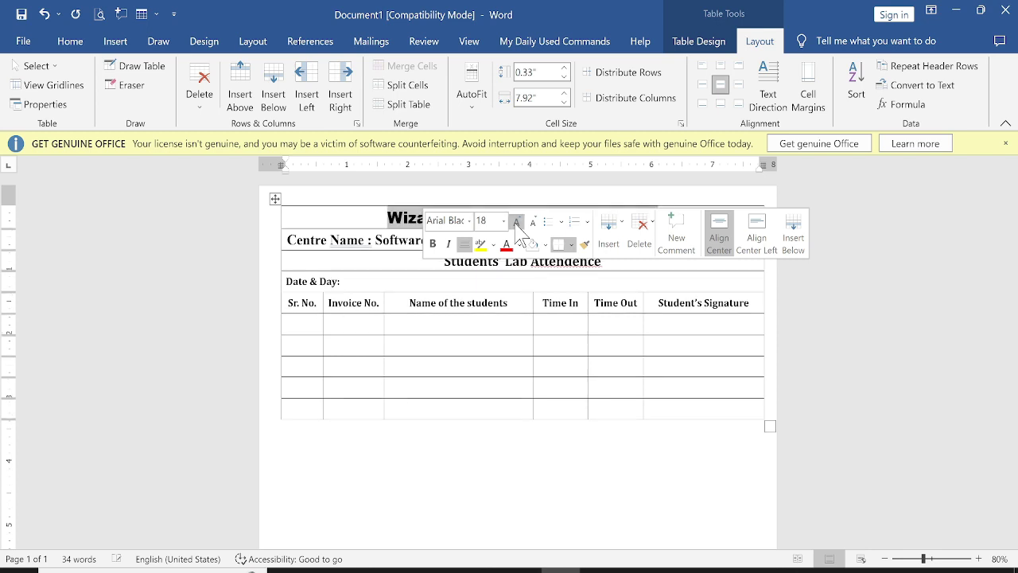
left_click(517, 226)
left_click(517, 226)
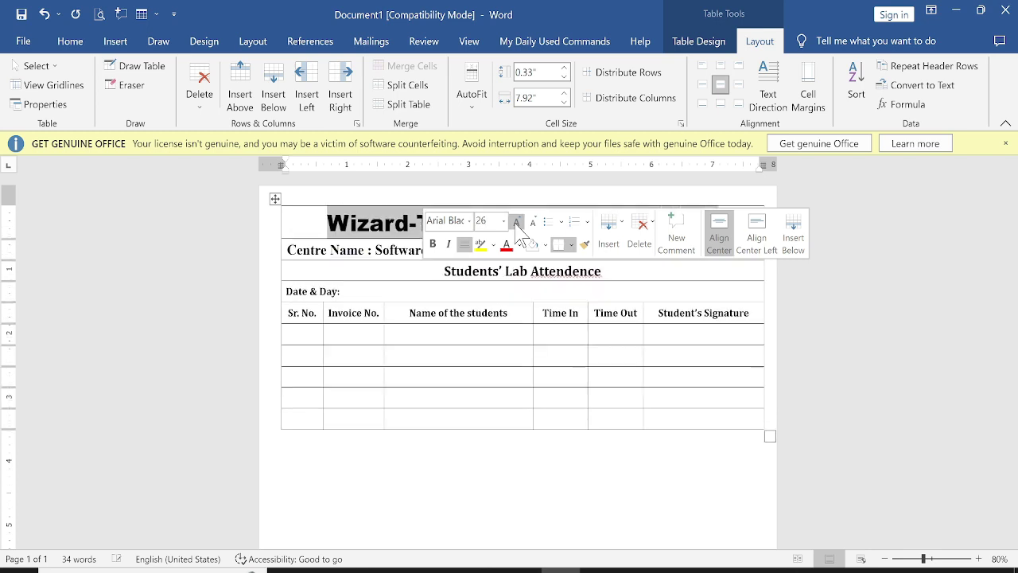
left_click(427, 305)
left_click_drag(326, 222, 712, 227)
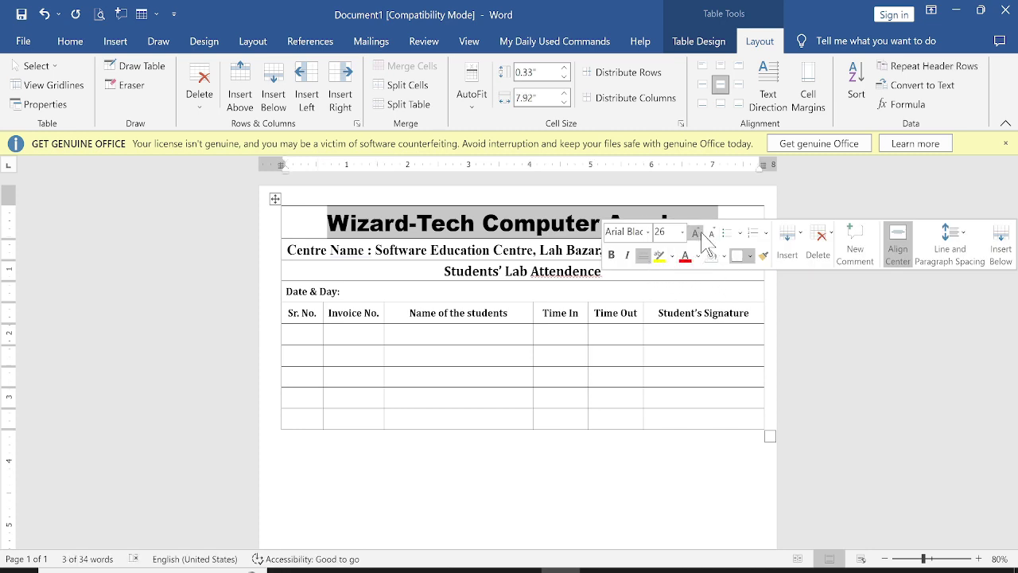
left_click(712, 232)
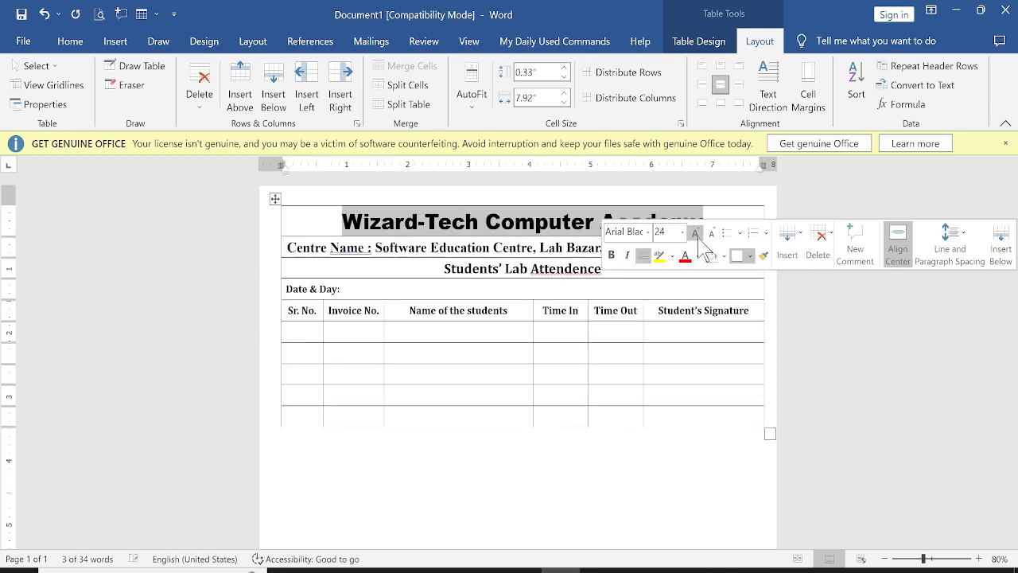
left_click(591, 290)
- Apply Times New Roman to one word of the heading
double_click(361, 222)
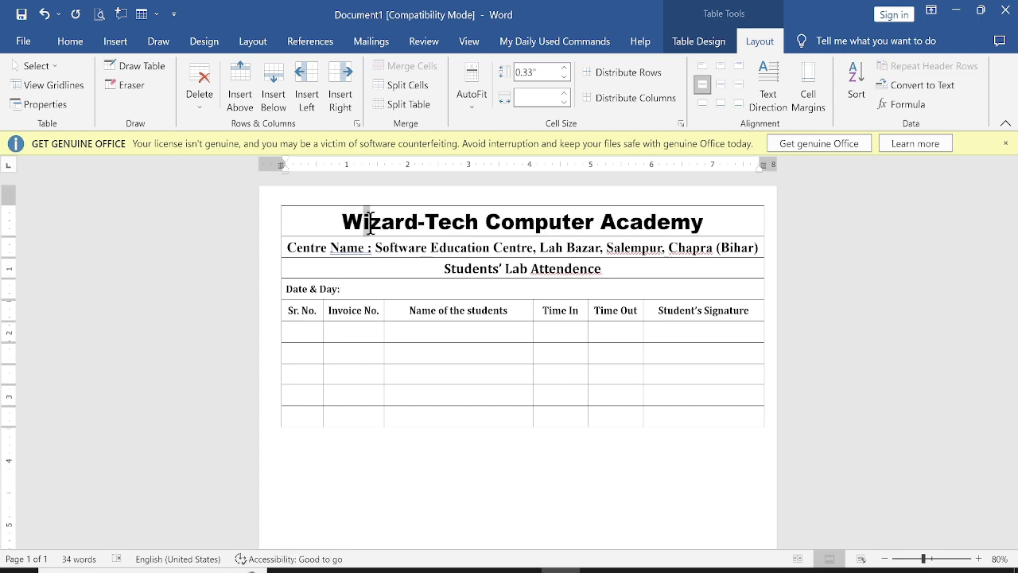
left_click(419, 225)
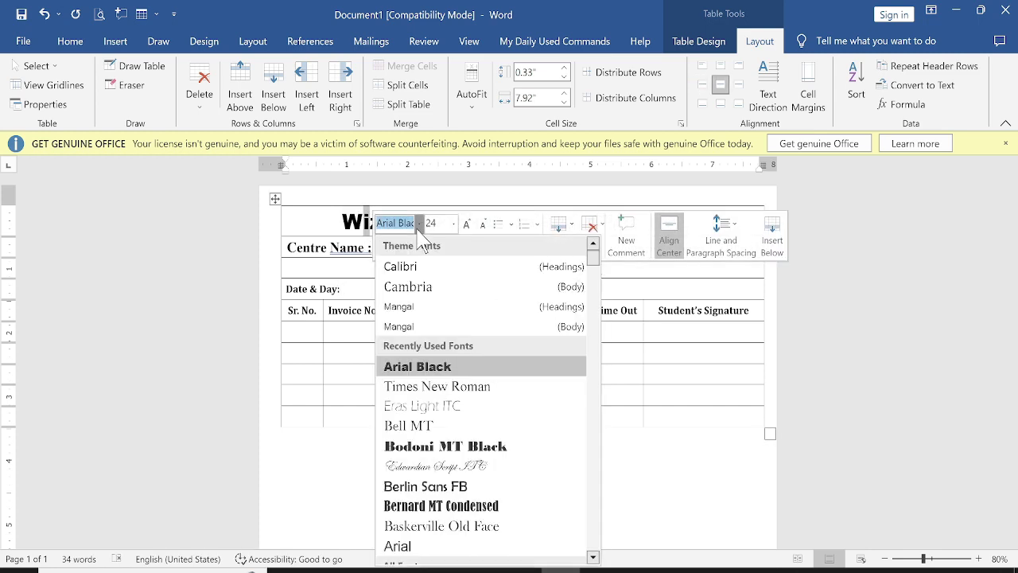
left_click(430, 386)
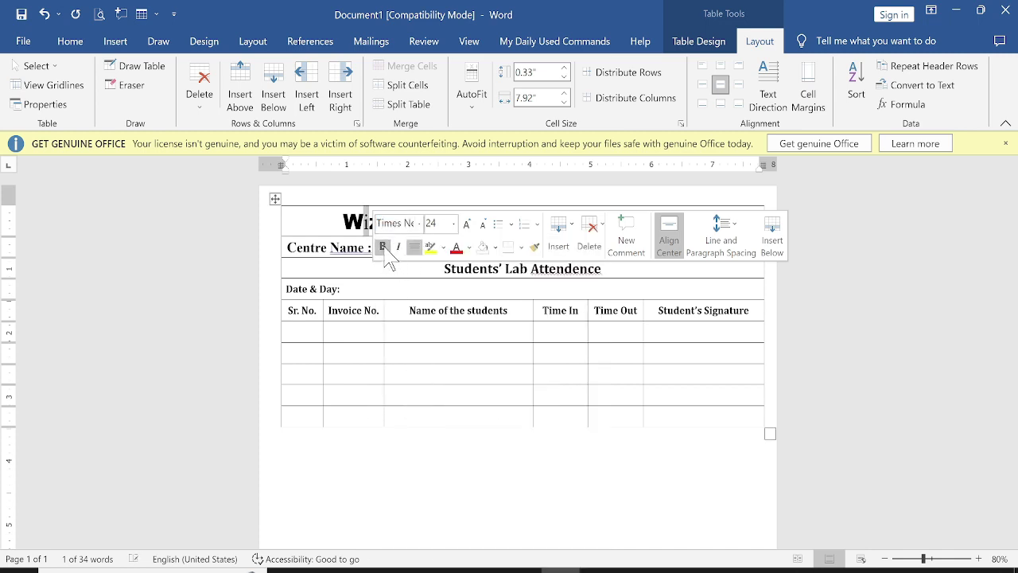
left_click(468, 360)
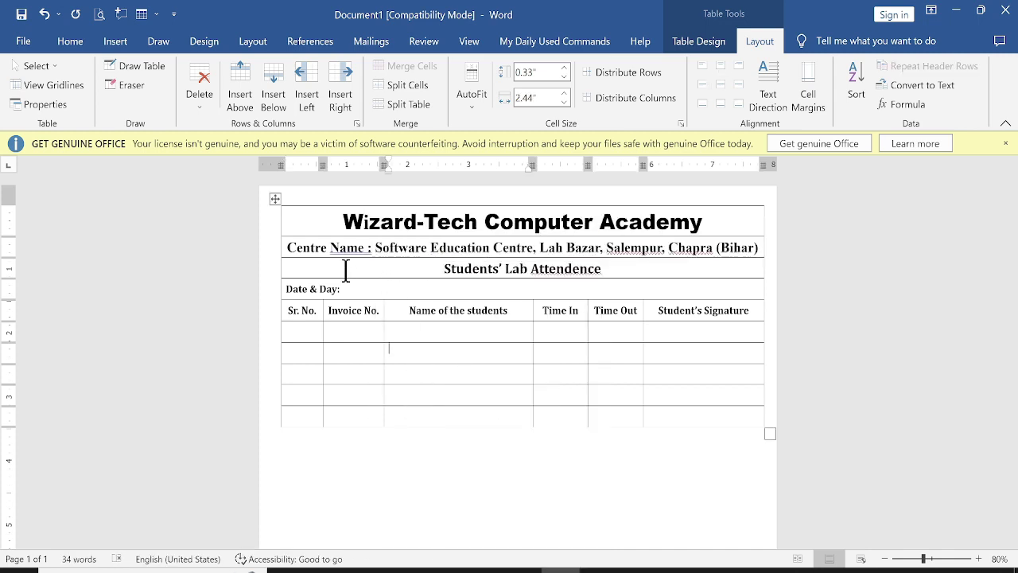
- Colour the whole Wizard-Tech Computer Academy heading navy blue
left_click_drag(344, 215, 702, 221)
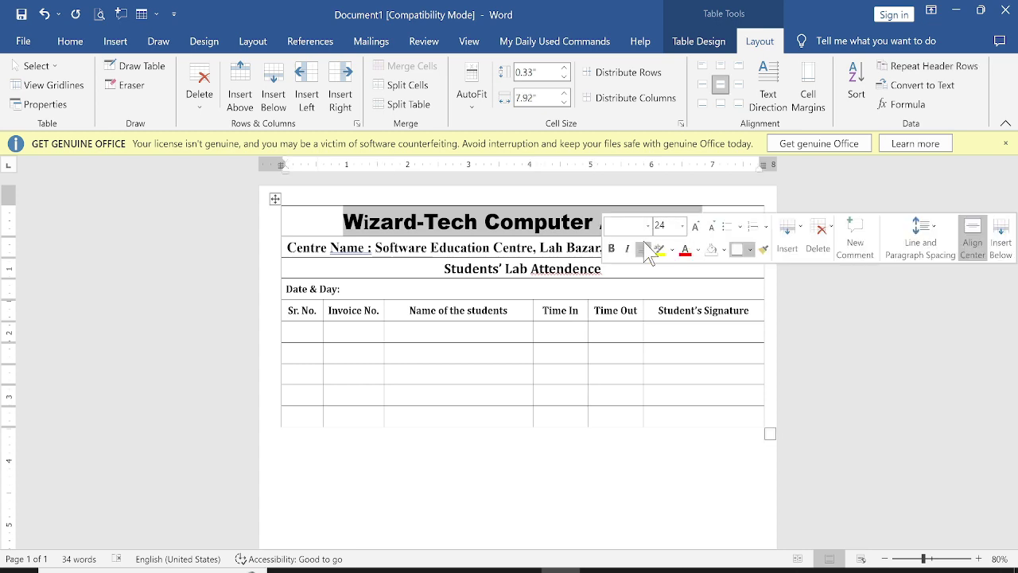
left_click(698, 249)
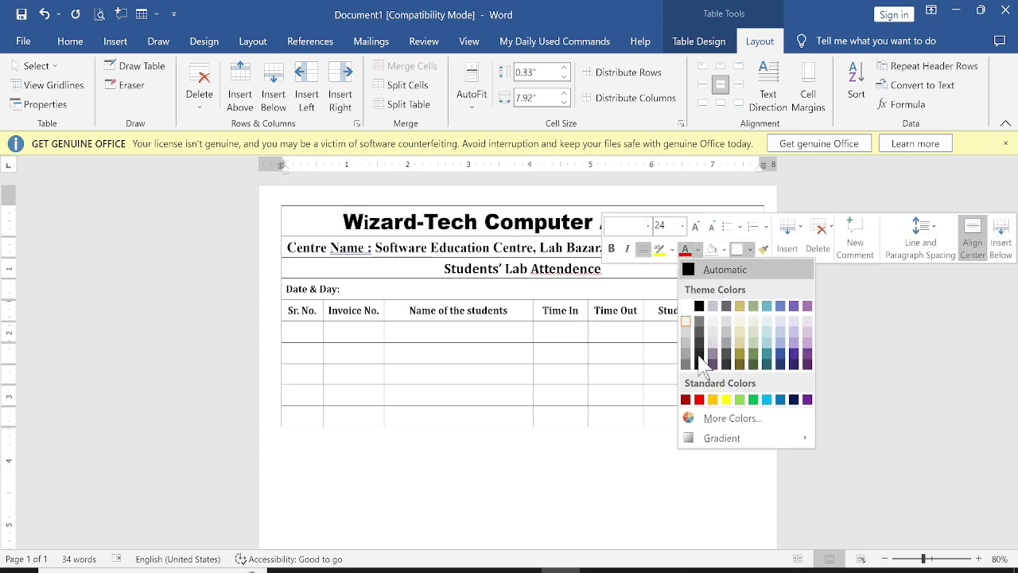
left_click(793, 399)
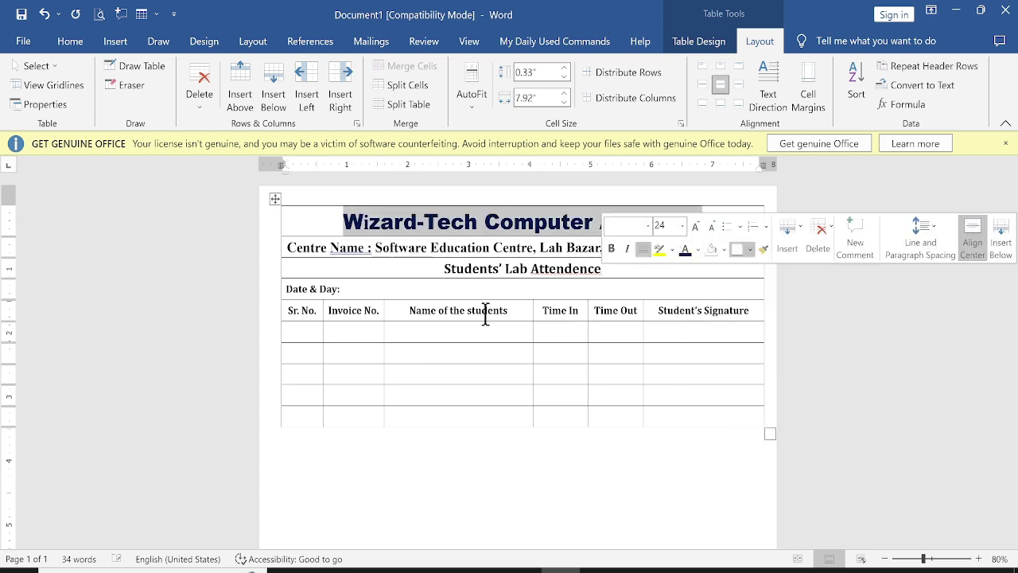
left_click(416, 263)
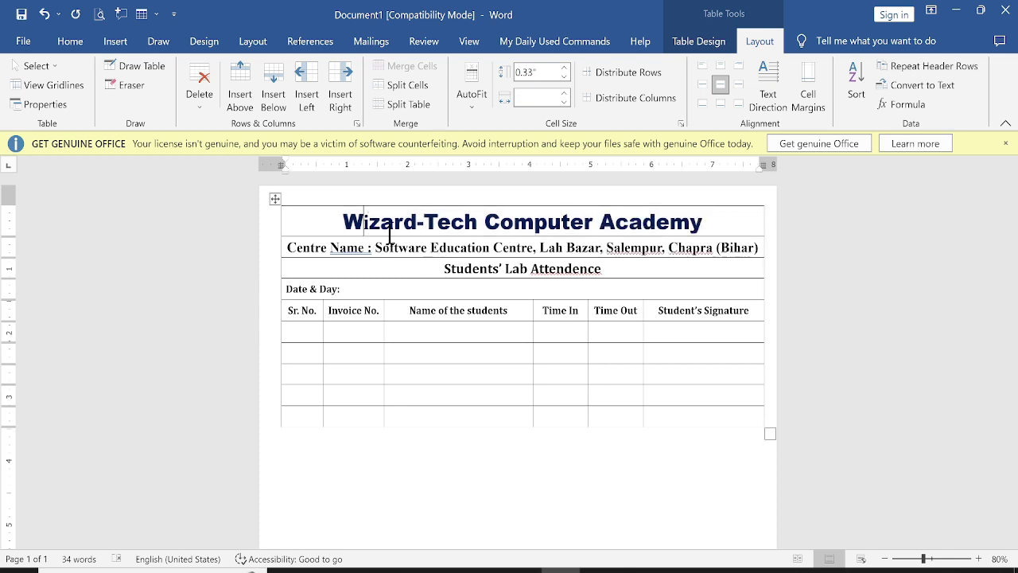
- Colour the letter 'i' in 'Wizard' red
left_click_drag(365, 227, 376, 231)
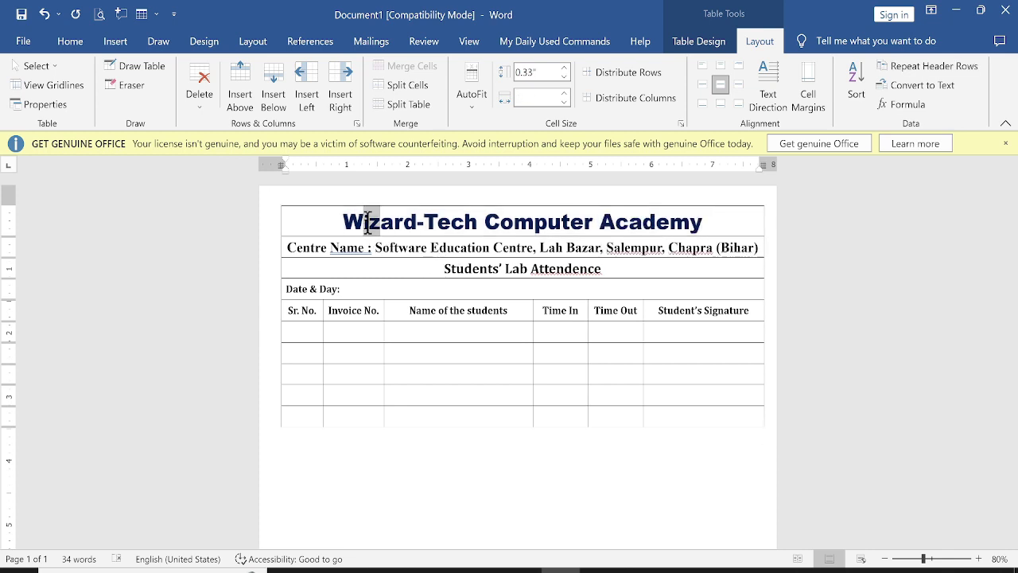
left_click(364, 227)
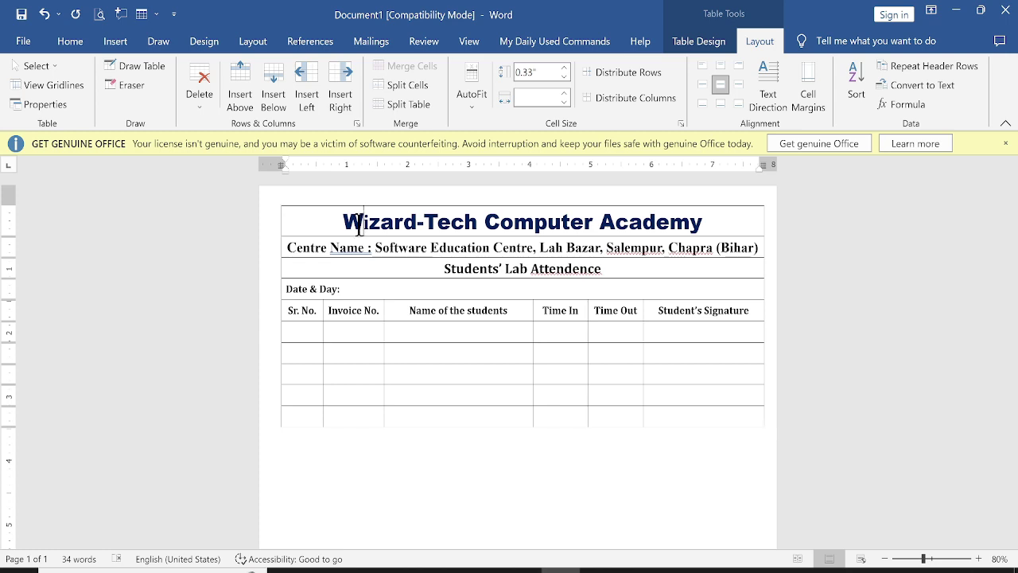
triple_click(369, 227)
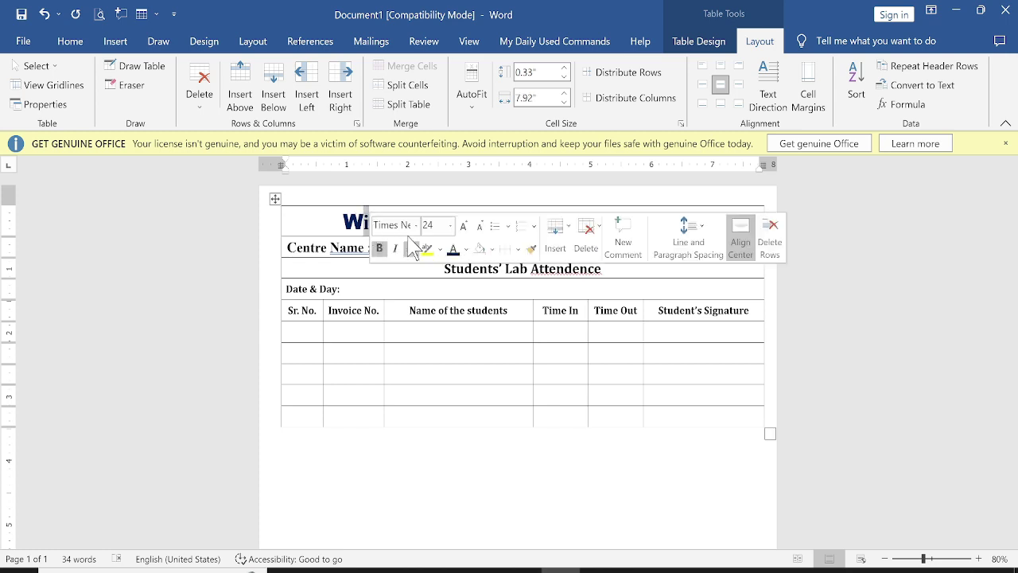
left_click(466, 248)
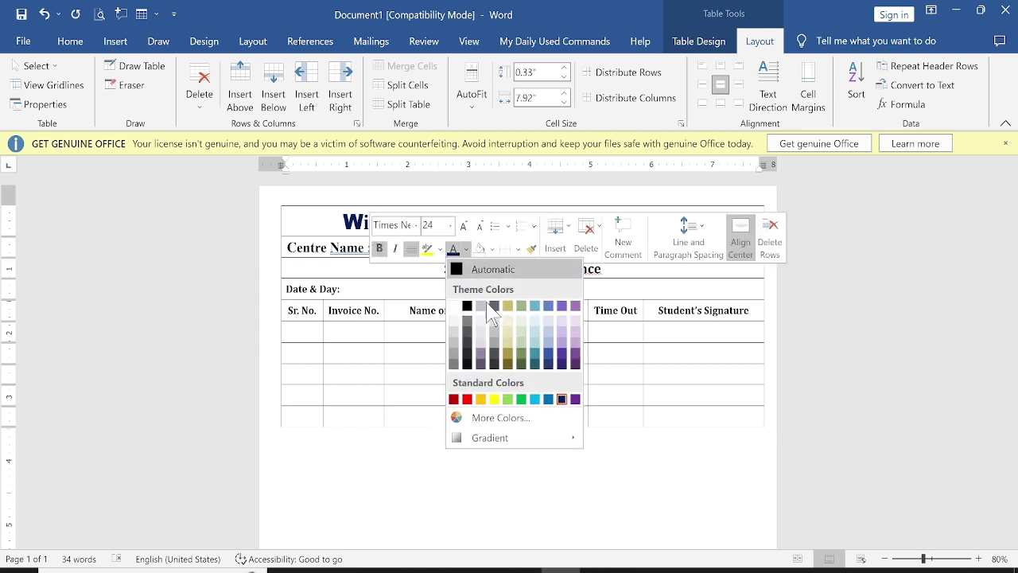
left_click(466, 398)
left_click(424, 334)
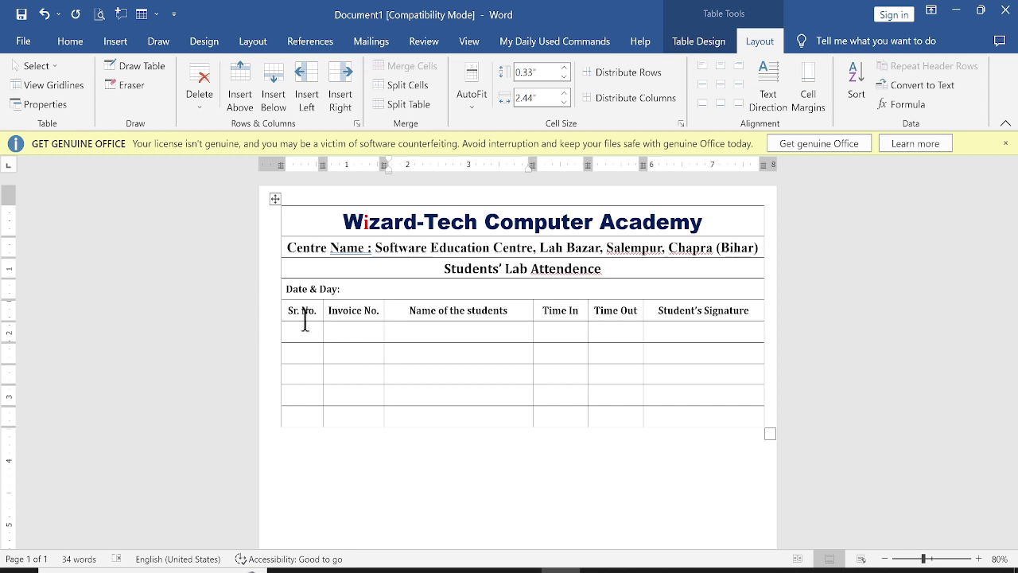
left_click_drag(291, 312, 706, 311)
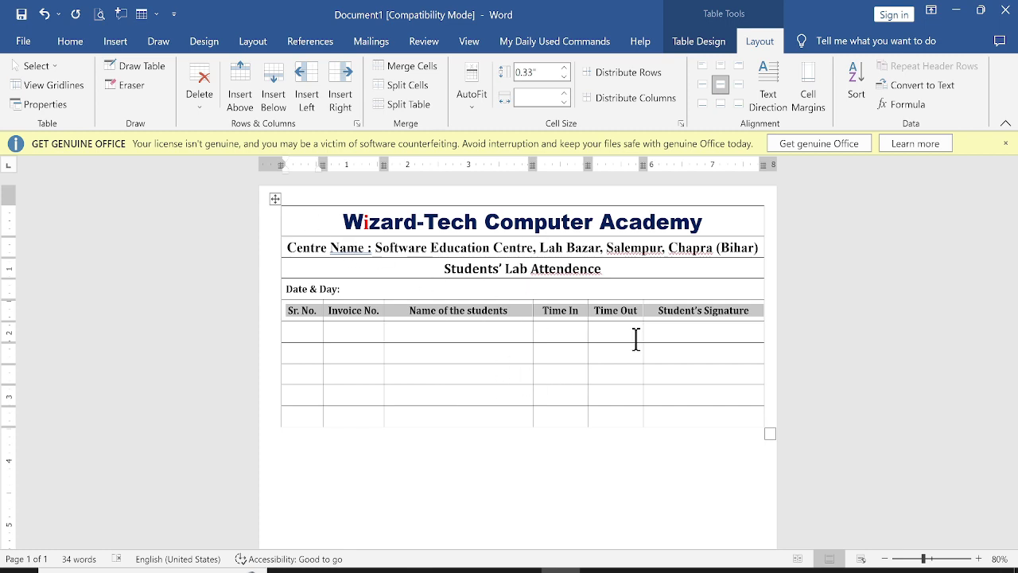
left_click_drag(442, 269, 618, 273)
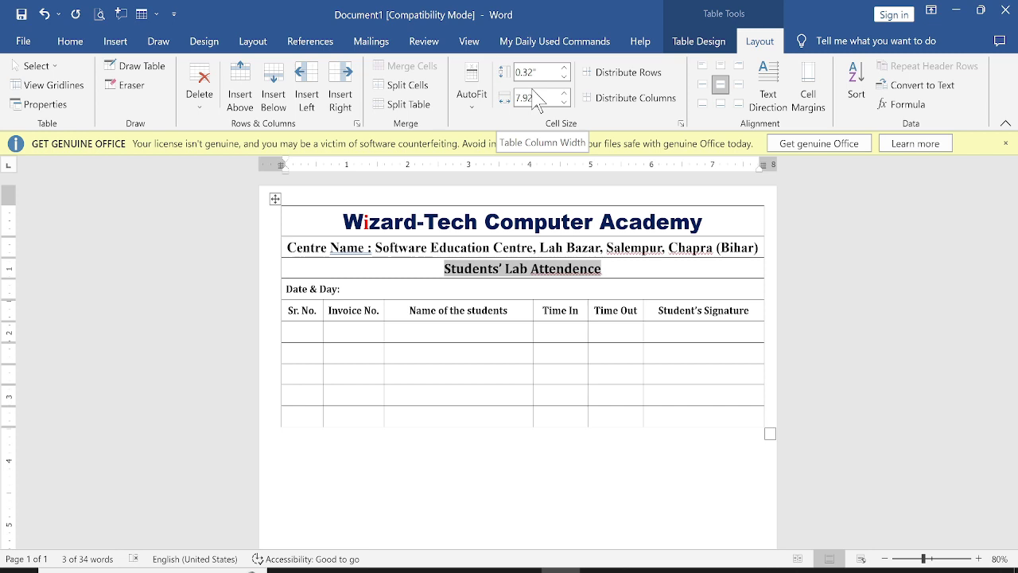
scroll(609, 350, "down", 5, "ctrl")
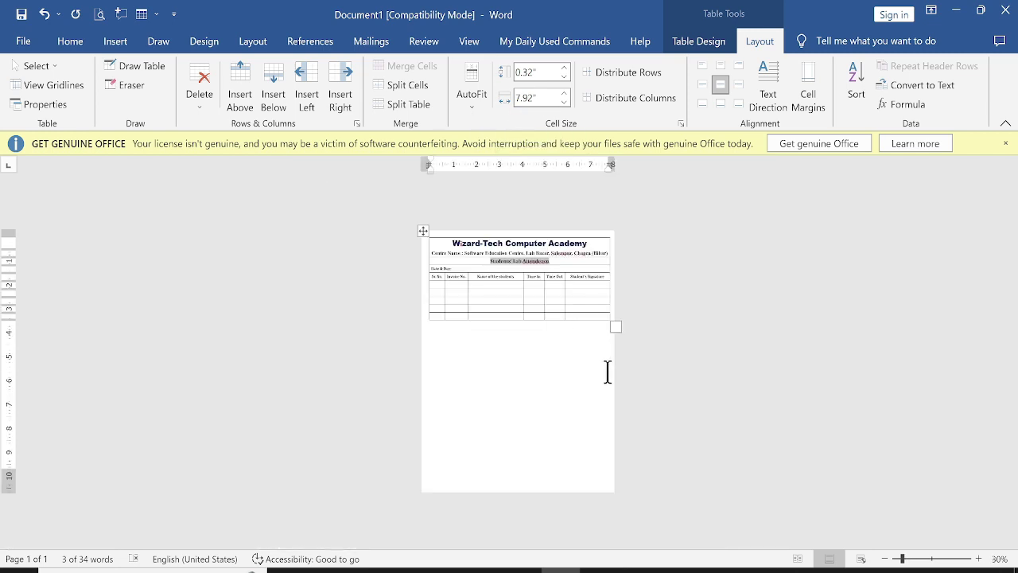
- Add several blank rows to the table using Insert Below and Insert Above
left_click(555, 370)
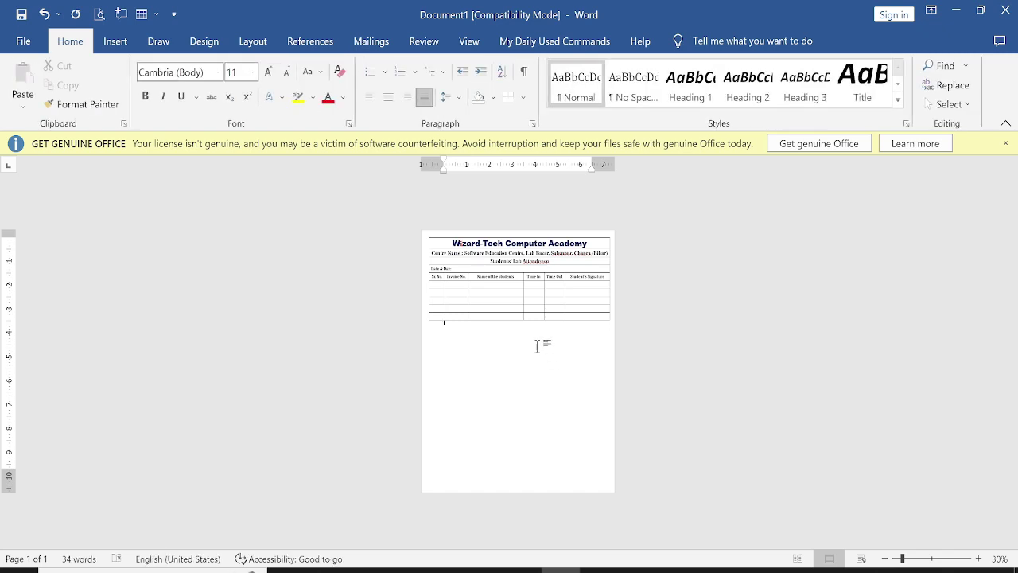
left_click(580, 315)
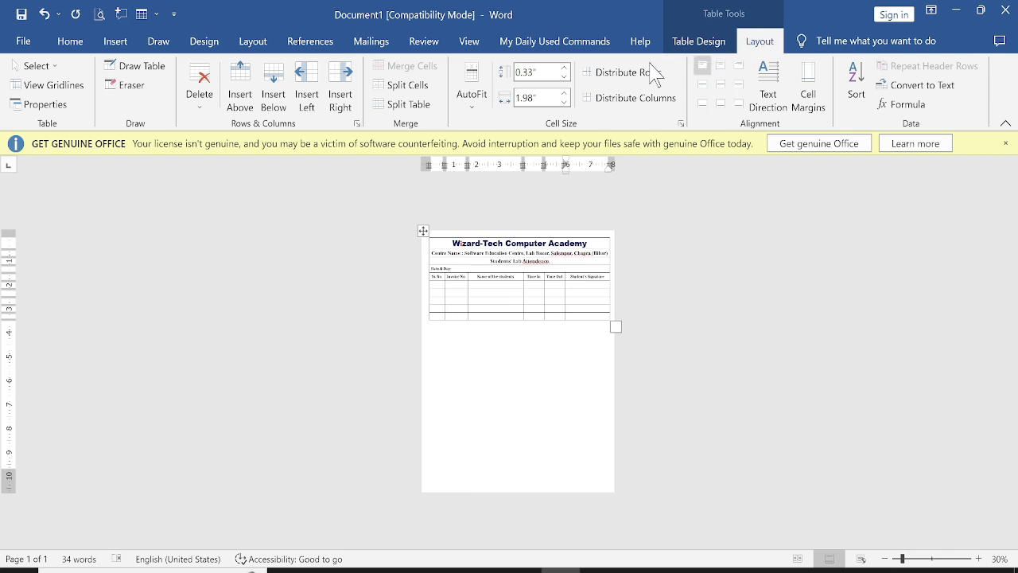
left_click(274, 95)
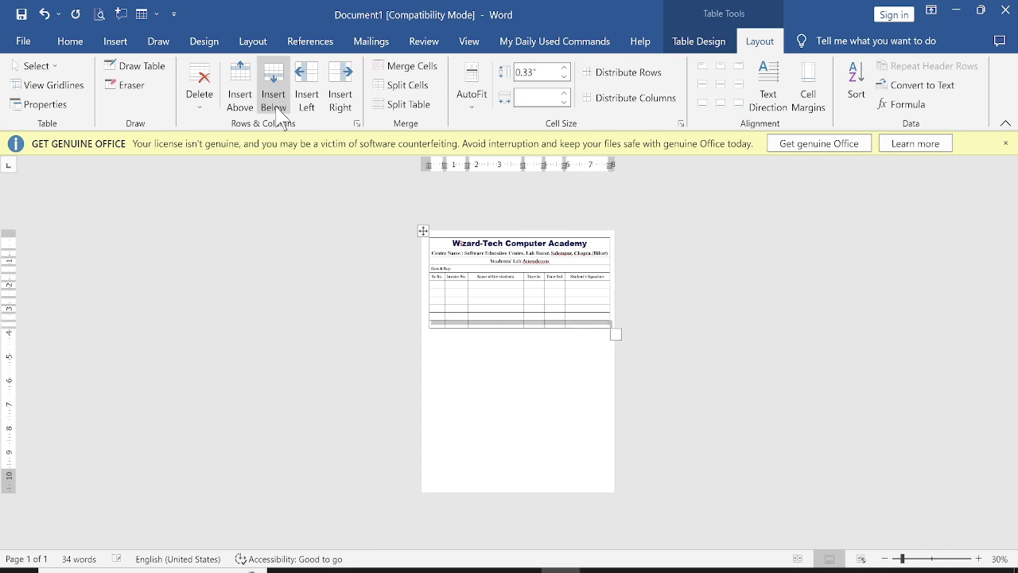
left_click(283, 118)
left_click(282, 118)
left_click(282, 118)
left_click(282, 118)
left_click(282, 117)
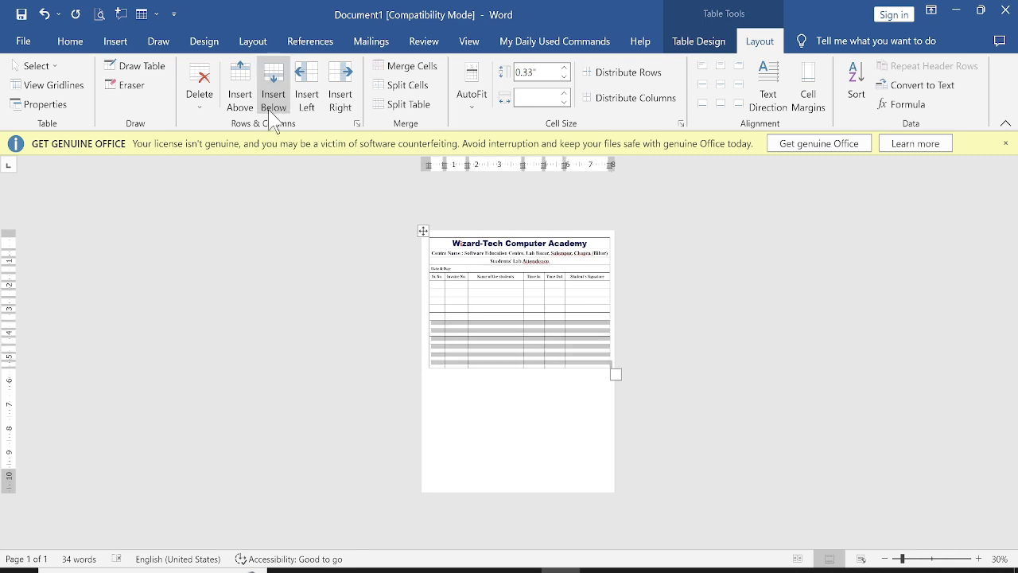
left_click(248, 105)
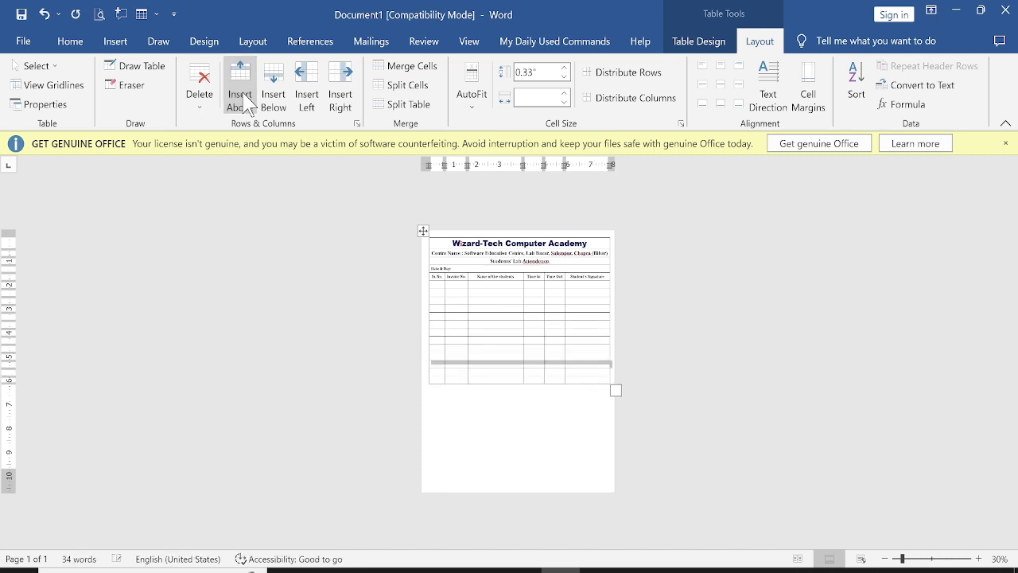
left_click(248, 105)
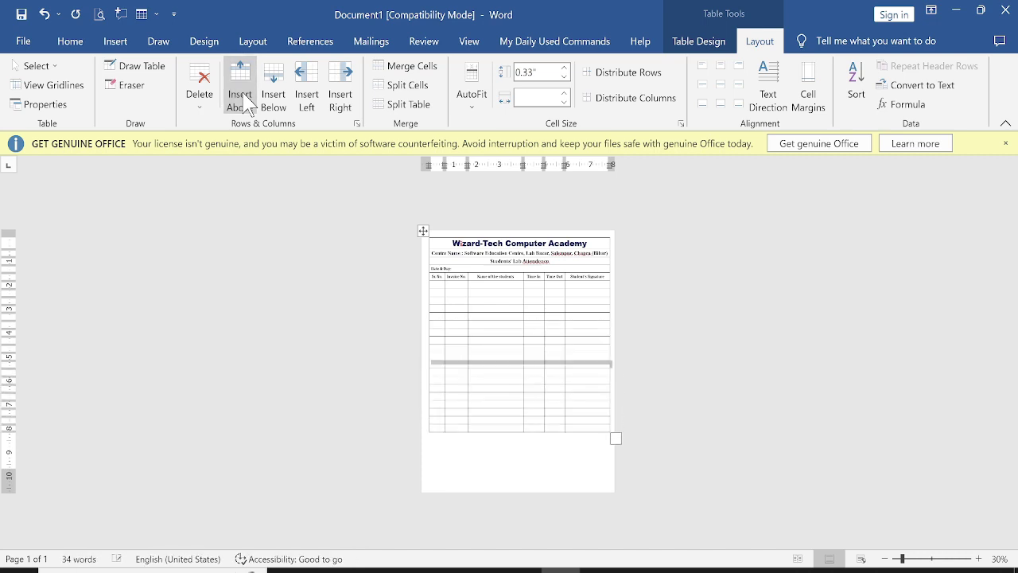
- Add five more blank rows at the end of the table
left_click(594, 424)
key("Tab")
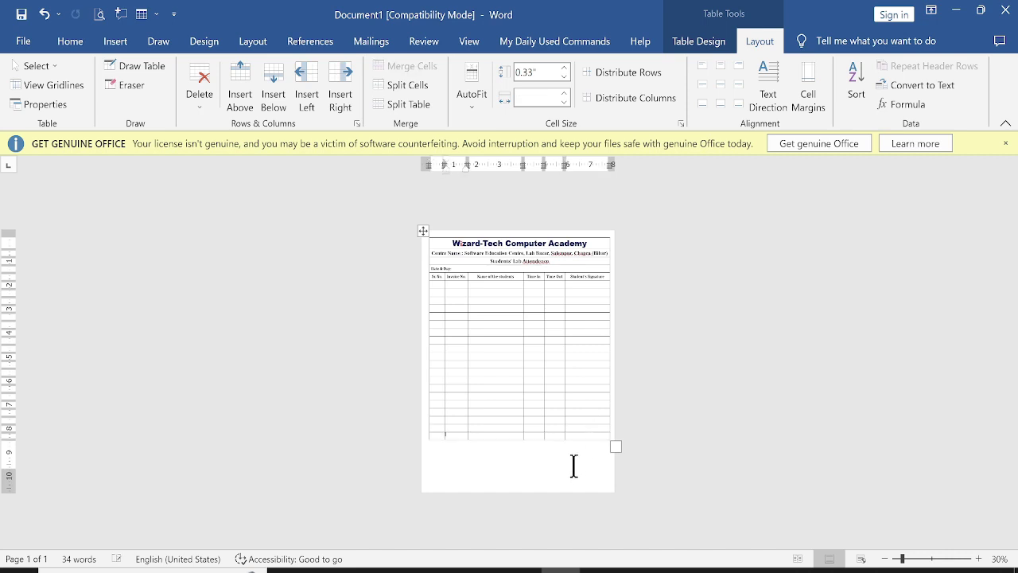
key("Tab")
key("Tab")
key("Tab")
key("Tab")
key("Tab")
key("Tab")
key("Tab")
key("Tab")
key("Tab")
key("Tab")
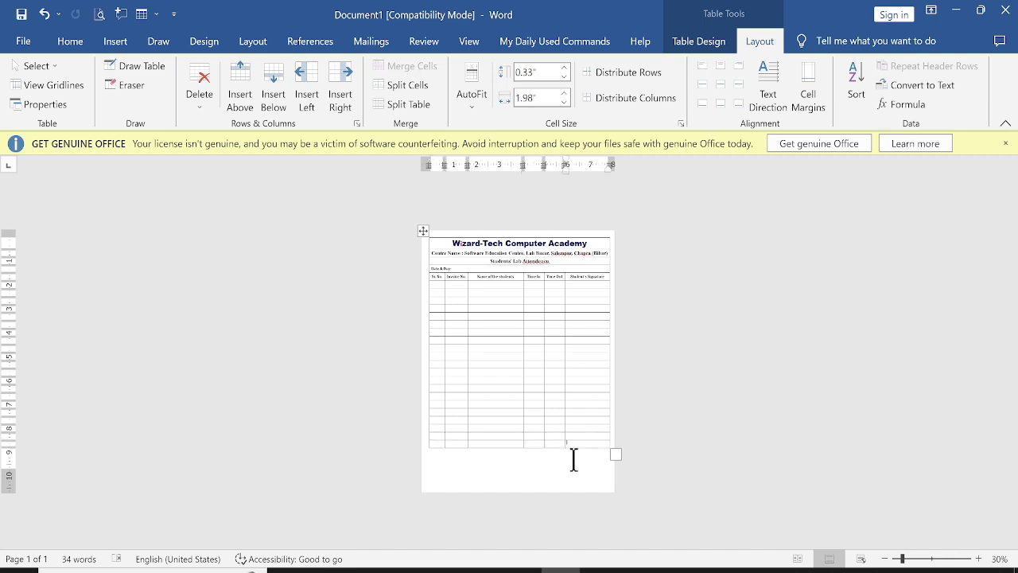
key("Tab")
key("Tab")
key("Tab")
key("Tab")
key("Tab")
key("Tab")
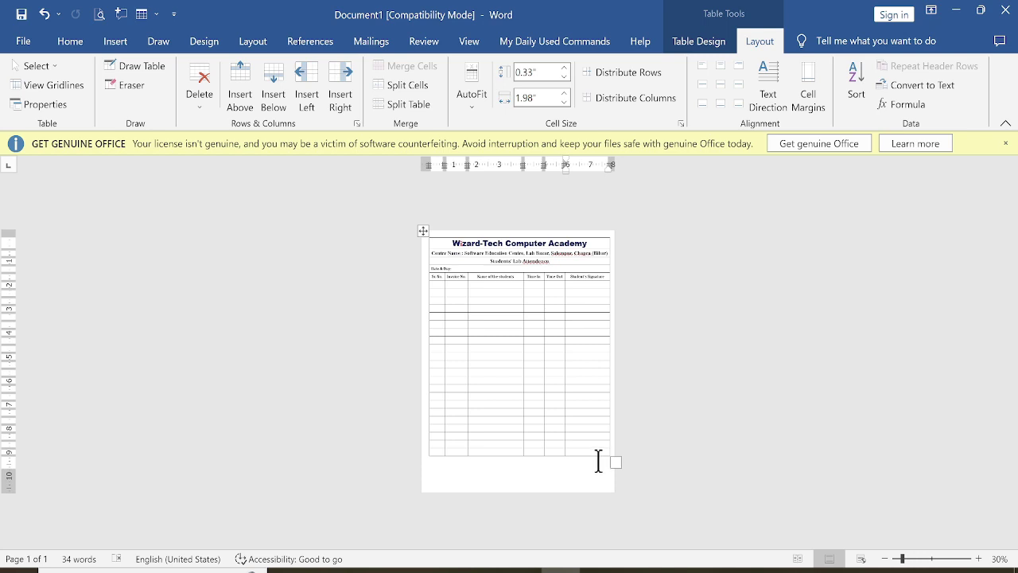
key("Tab")
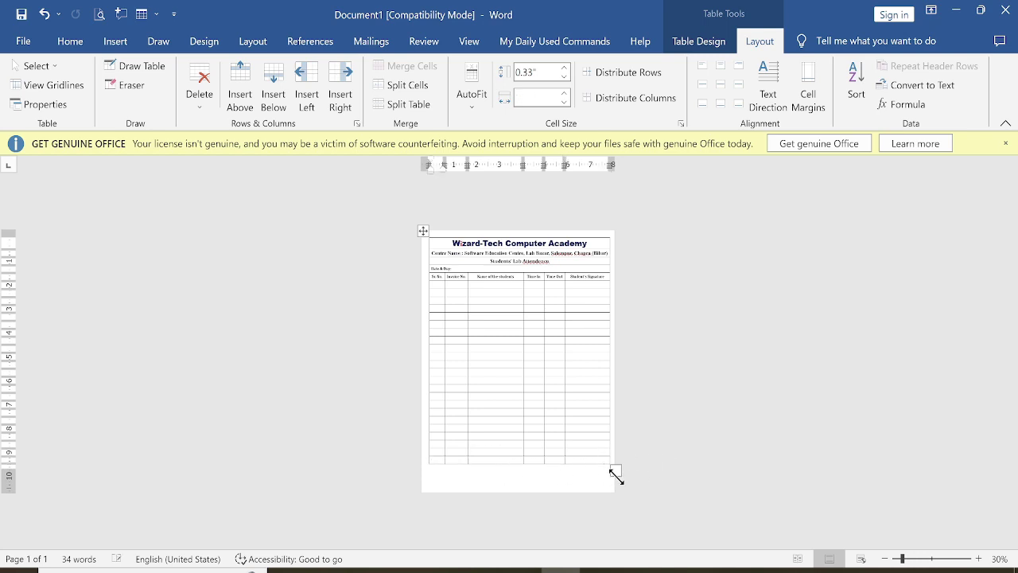
key("Tab")
key("Tab")
key("Tab")
key("Tab")
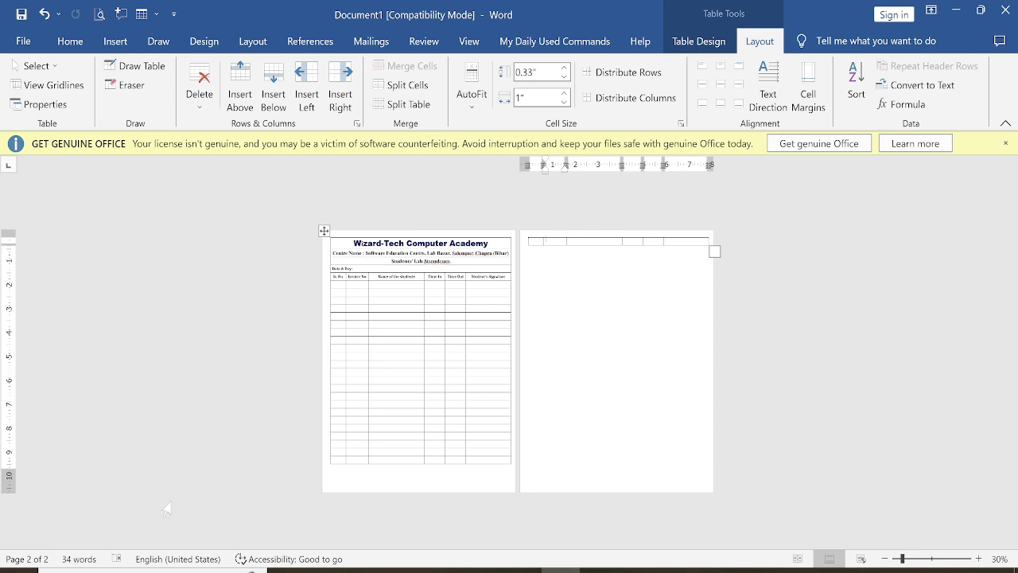
- Lower the bottom margin so the table fits one page, add a row, and select the bottom two rows
left_click(609, 454)
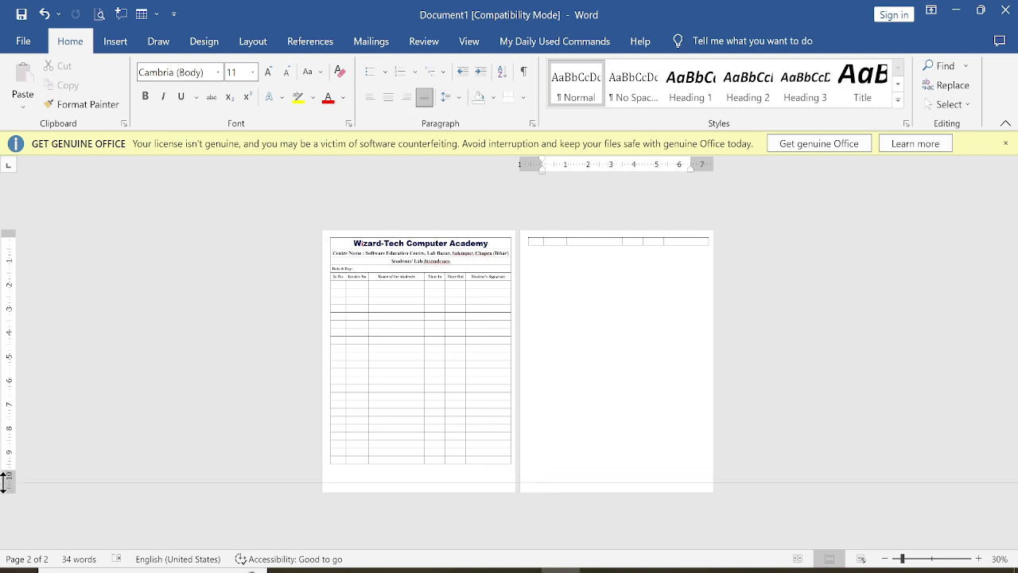
left_click_drag(9, 470, 10, 482)
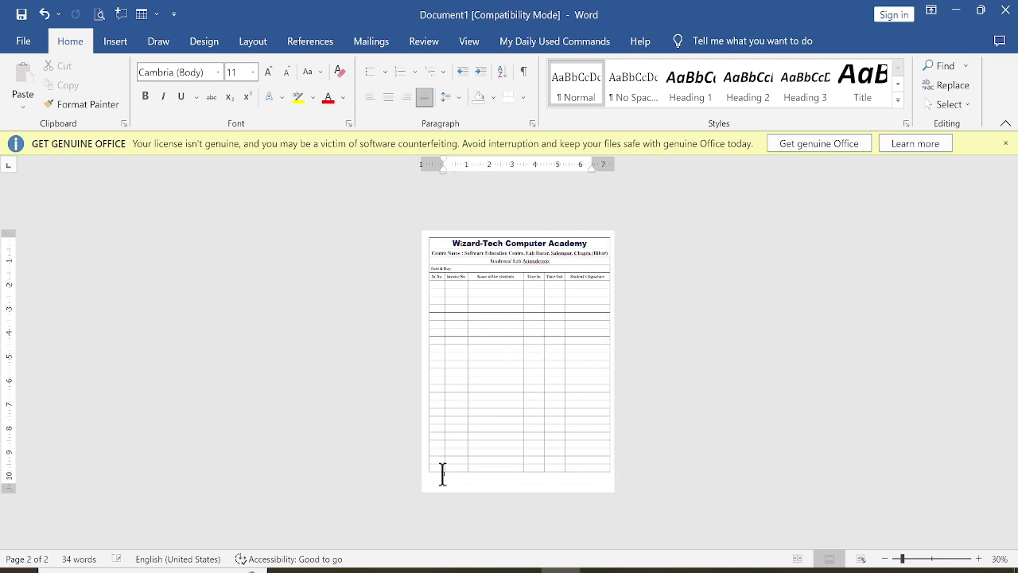
left_click(579, 466)
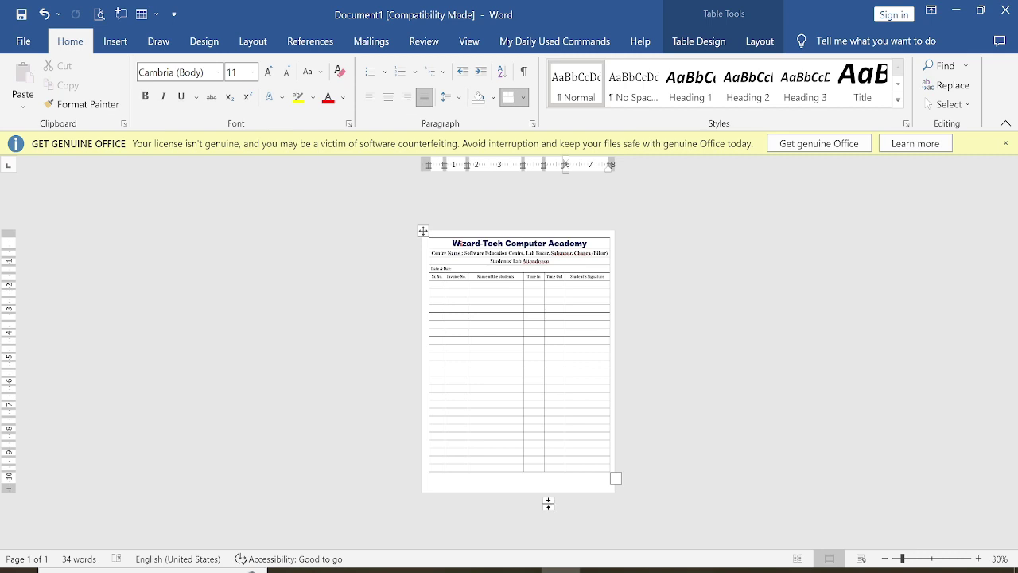
key("Tab")
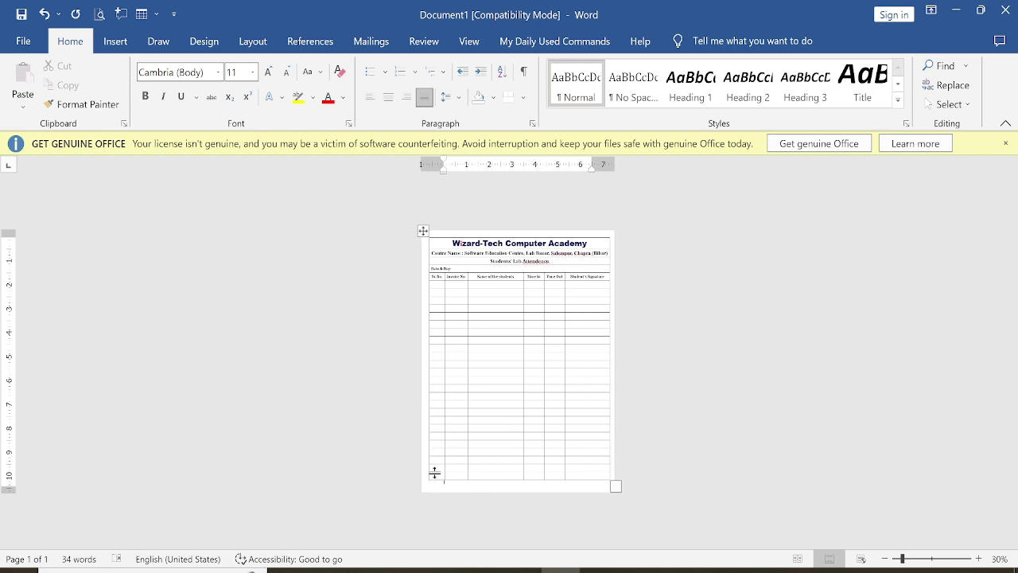
left_click_drag(444, 469, 587, 472)
left_click(581, 470)
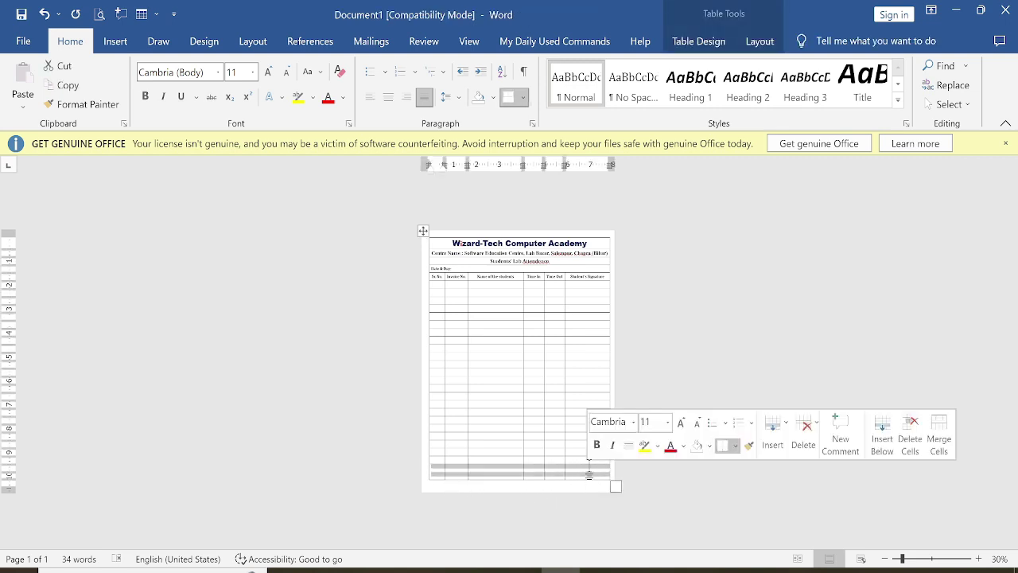
- Merge the bottom rows into one cell with 'Signature of Lab-In-Charge' aligned bottom right
left_click(761, 41)
left_click(405, 67)
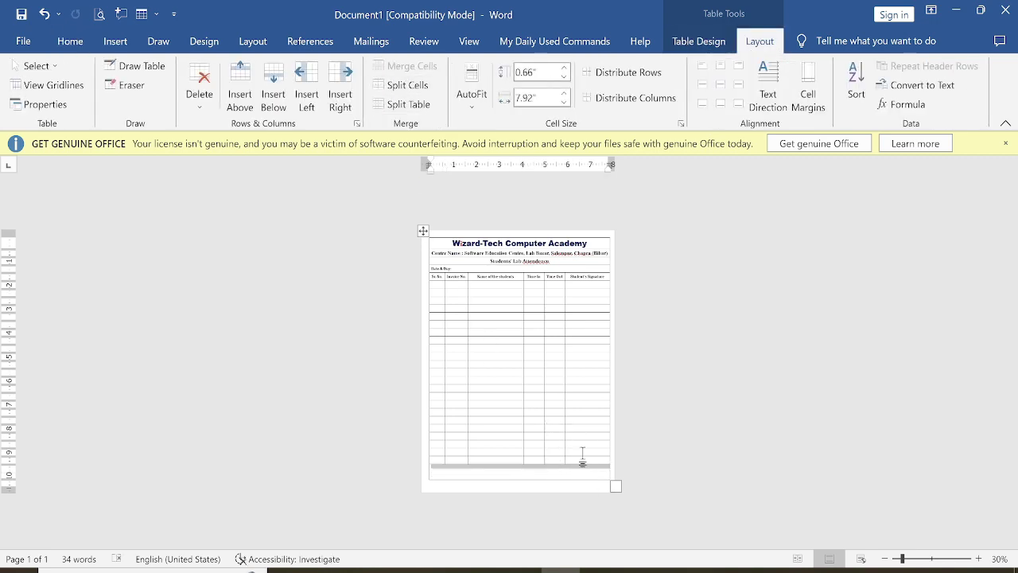
left_click(739, 105)
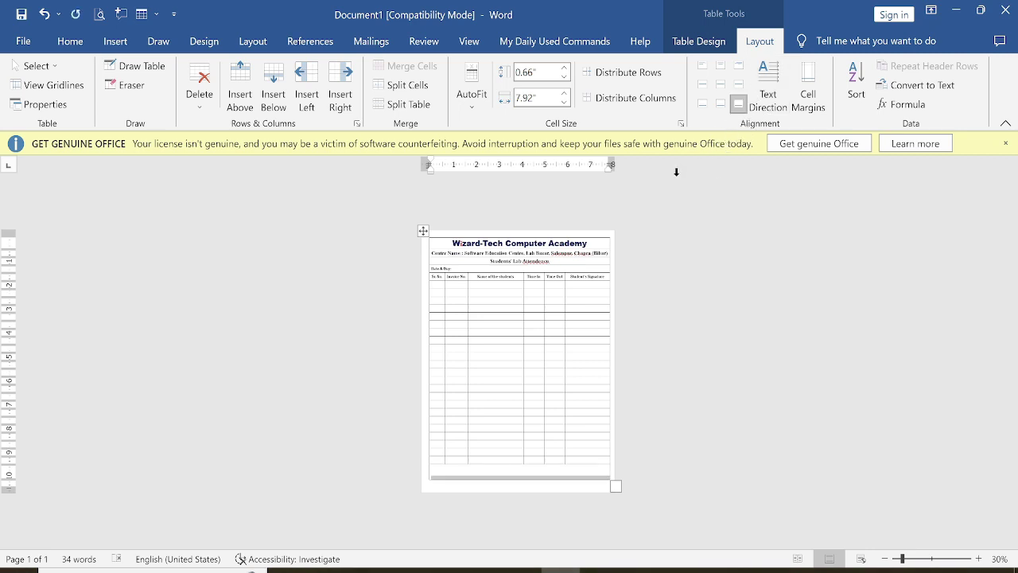
key("ctrl+v")
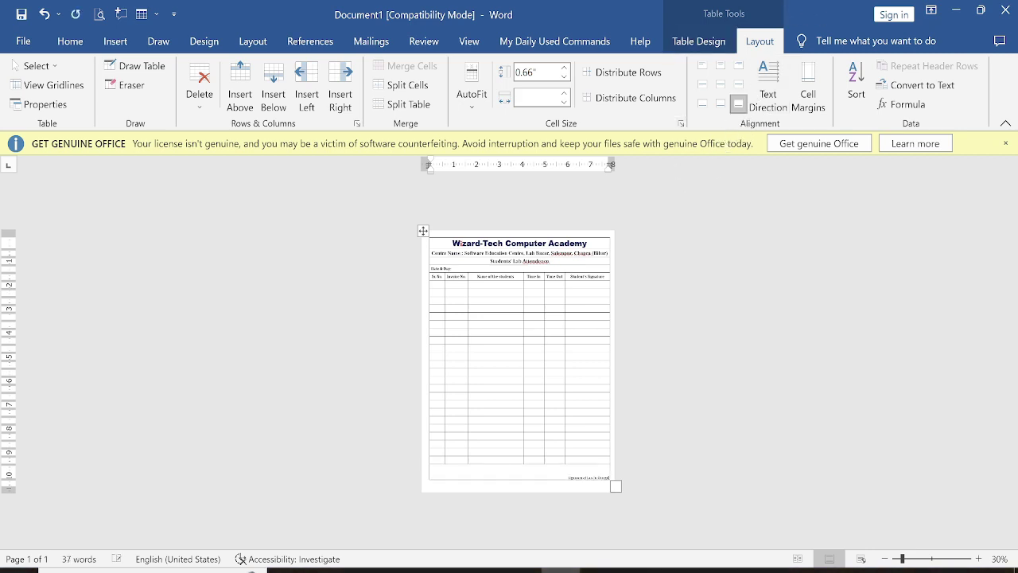
left_click(573, 420)
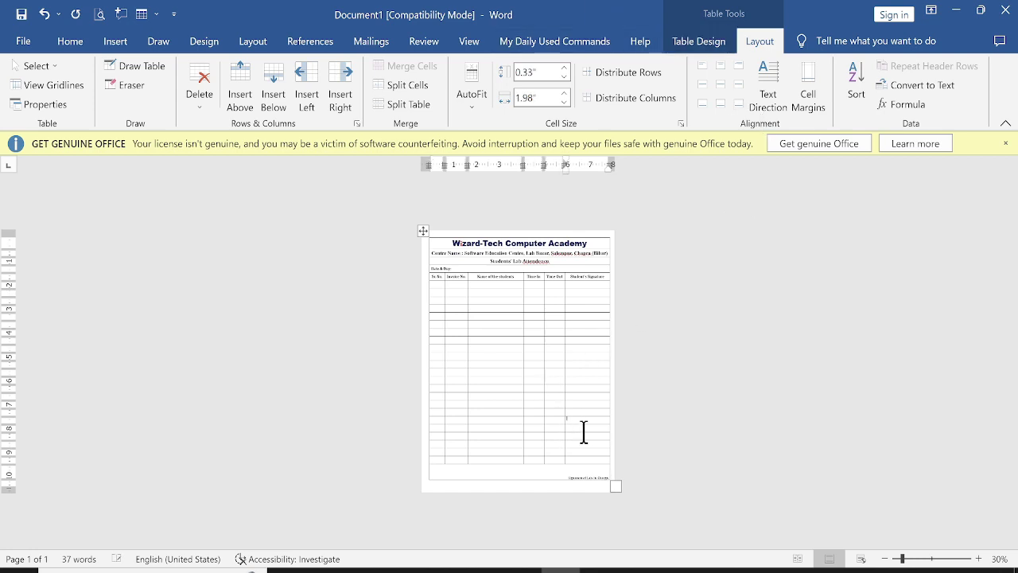
scroll(628, 386, "up", 6, "ctrl")
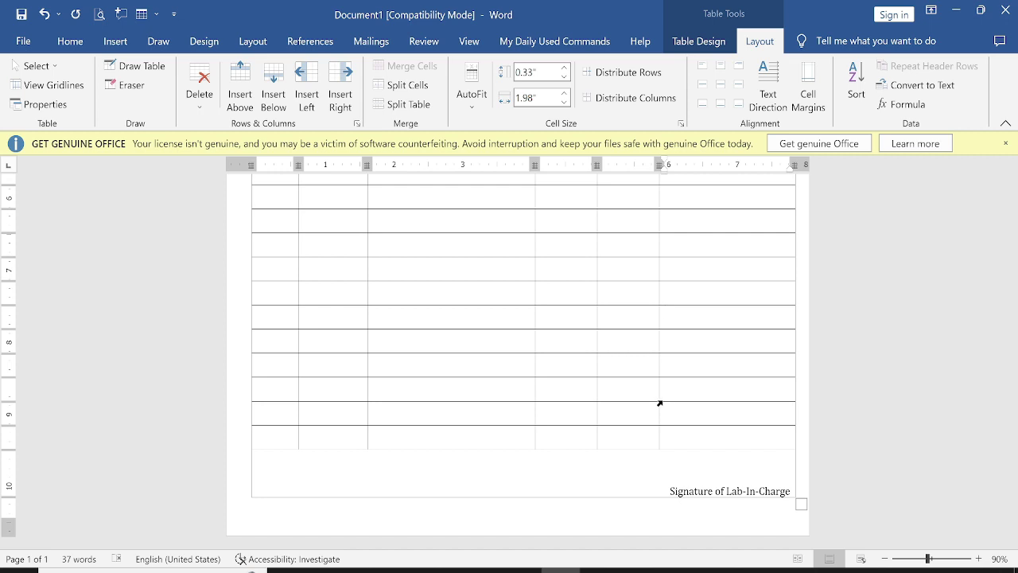
scroll(662, 397, "up", 3)
scroll(663, 398, "up", 3)
scroll(663, 398, "up", 2)
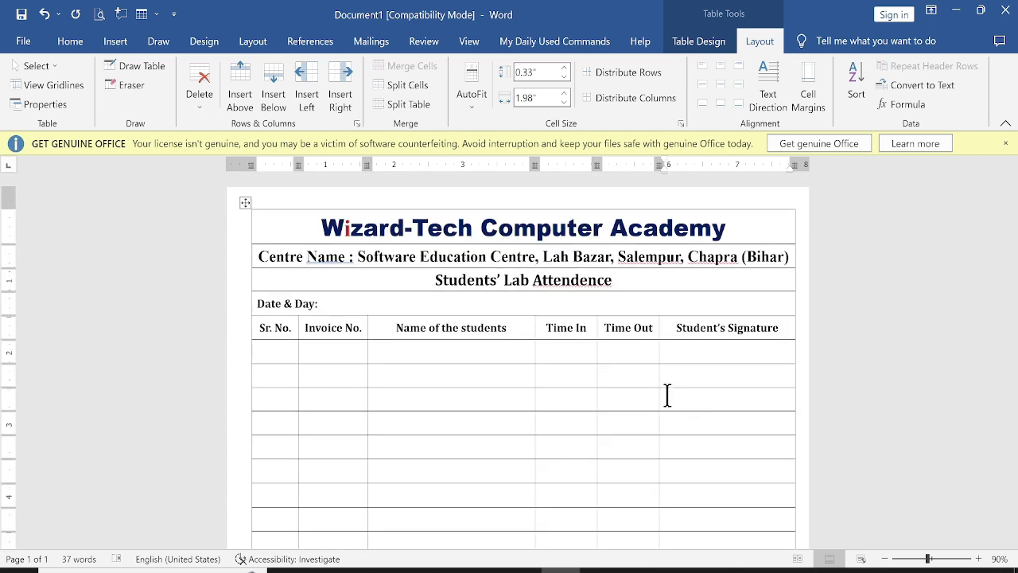
scroll(667, 395, "up", 1)
scroll(668, 395, "down", 5)
scroll(668, 393, "down", 4)
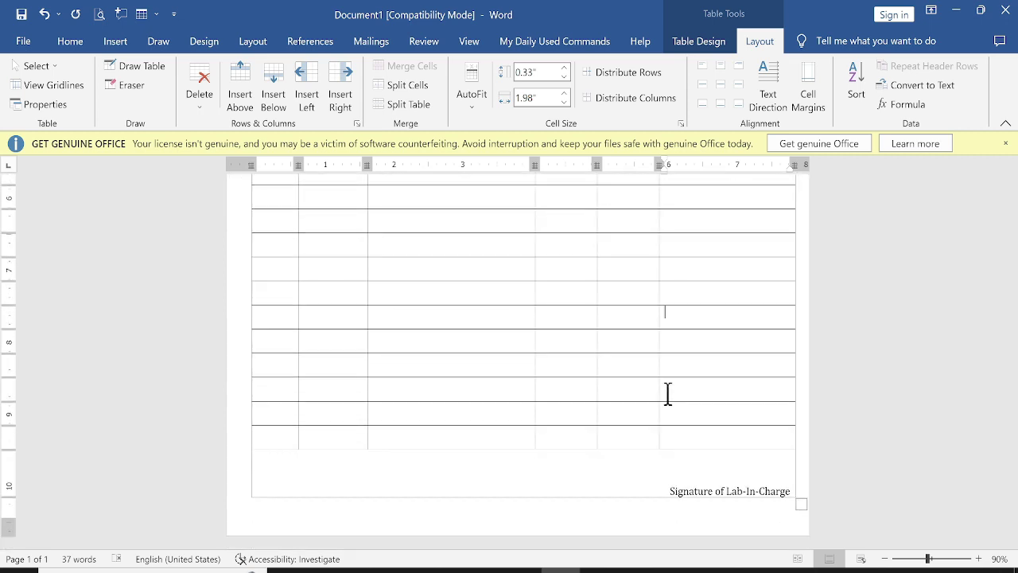
scroll(668, 395, "down", 1, "ctrl")
scroll(672, 394, "down", 3, "ctrl")
scroll(674, 398, "down", 1, "ctrl")
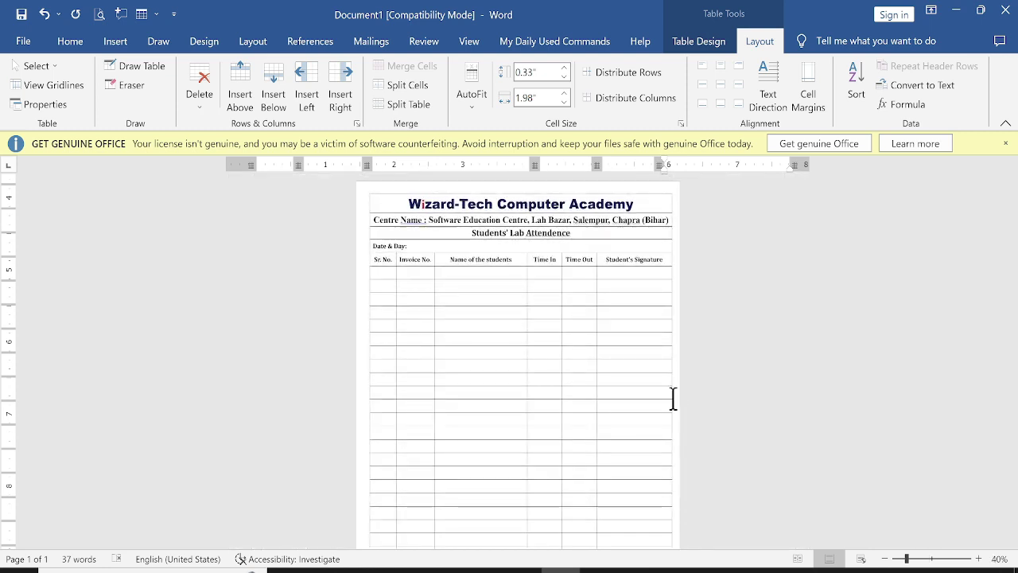
scroll(674, 400, "down", 1, "ctrl")
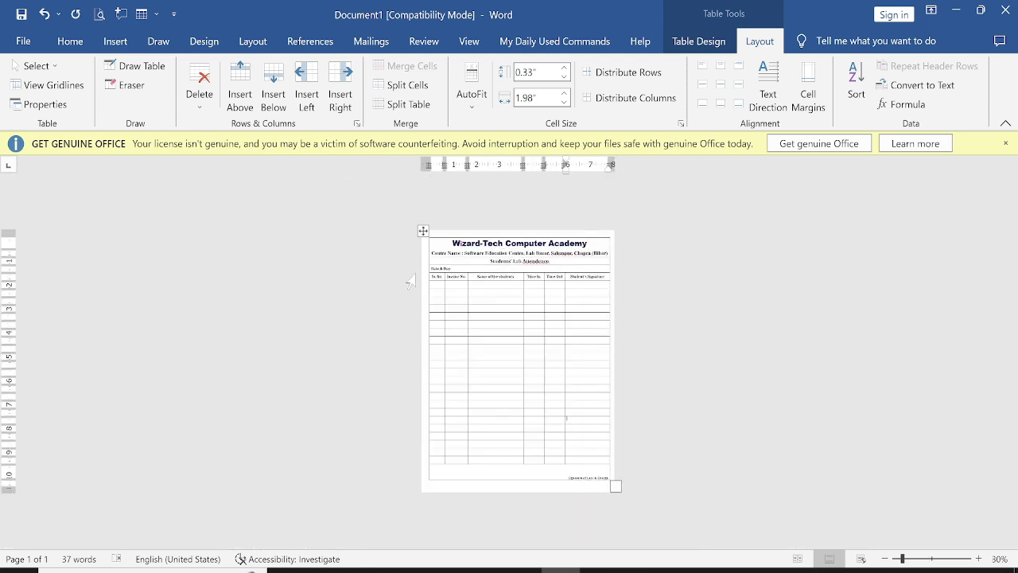
left_click_drag(435, 280, 597, 279)
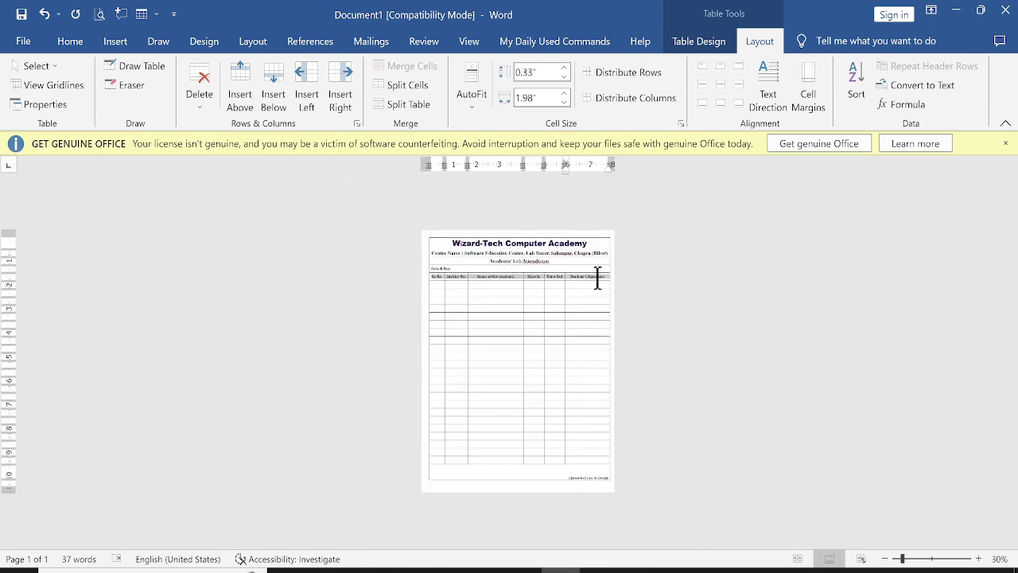
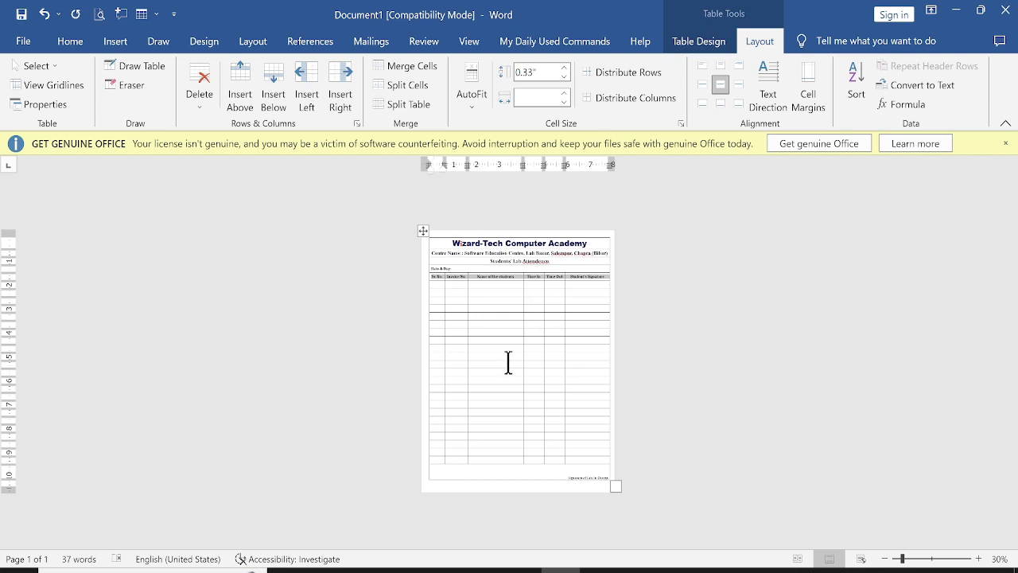
- Open a new blank document and shrink its top and bottom margins on the ruler
key("ctrl+n")
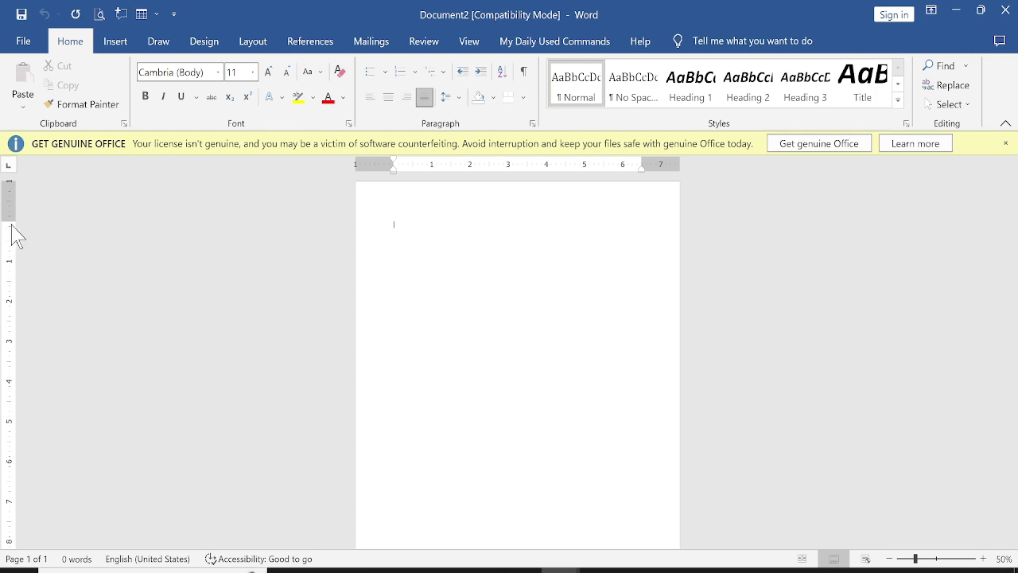
left_click_drag(12, 222, 15, 195)
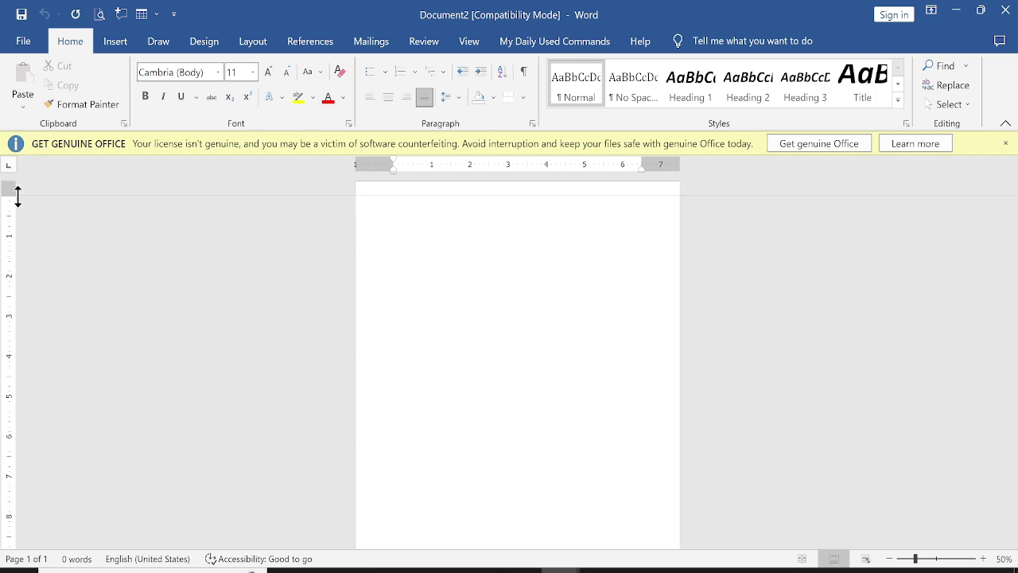
left_click_drag(15, 195, 16, 194)
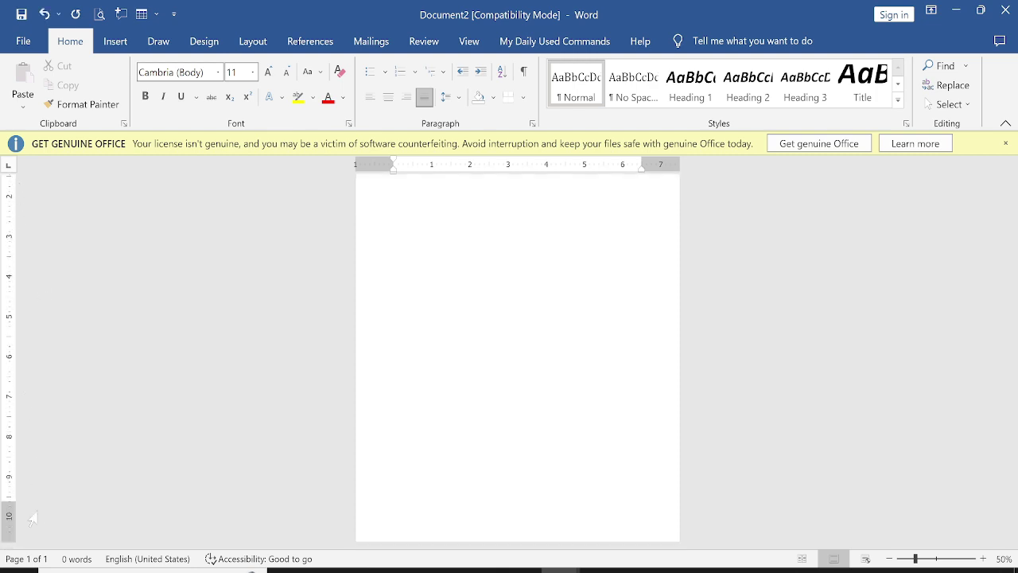
left_click_drag(9, 528, 10, 531)
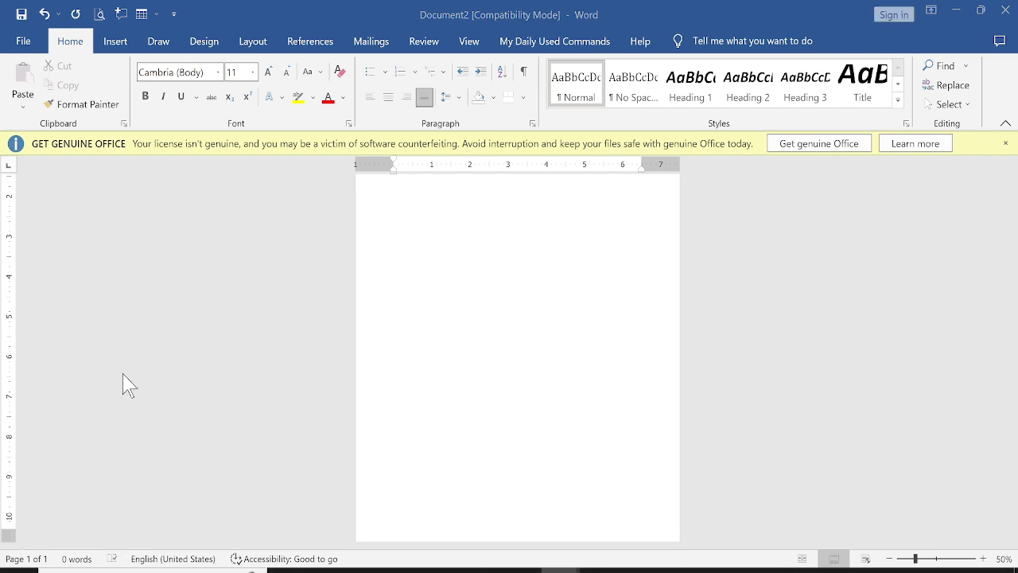
- Copy the whole attendance table from Document1 and return to the new document
key("alt+Tab")
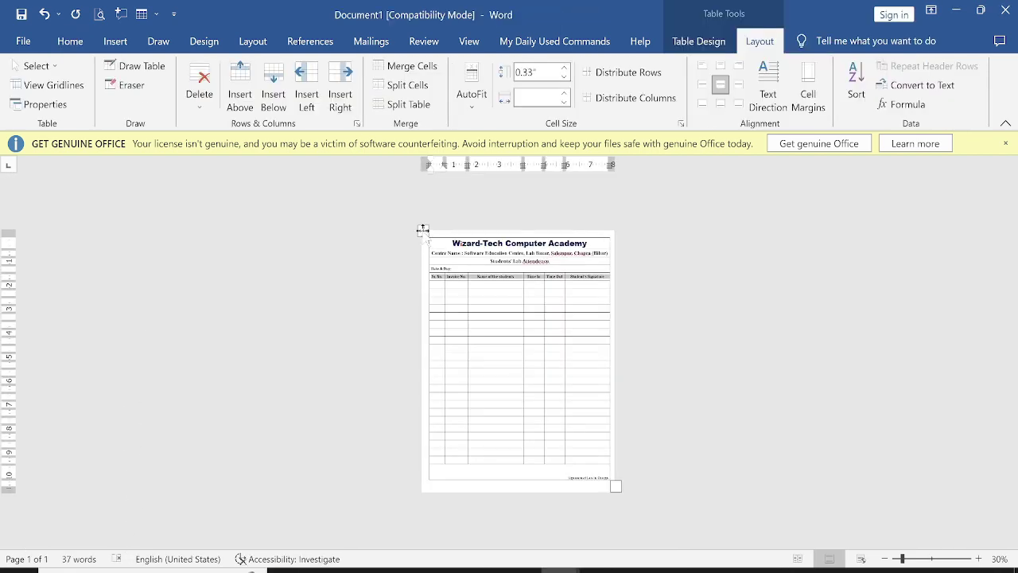
left_click(423, 230)
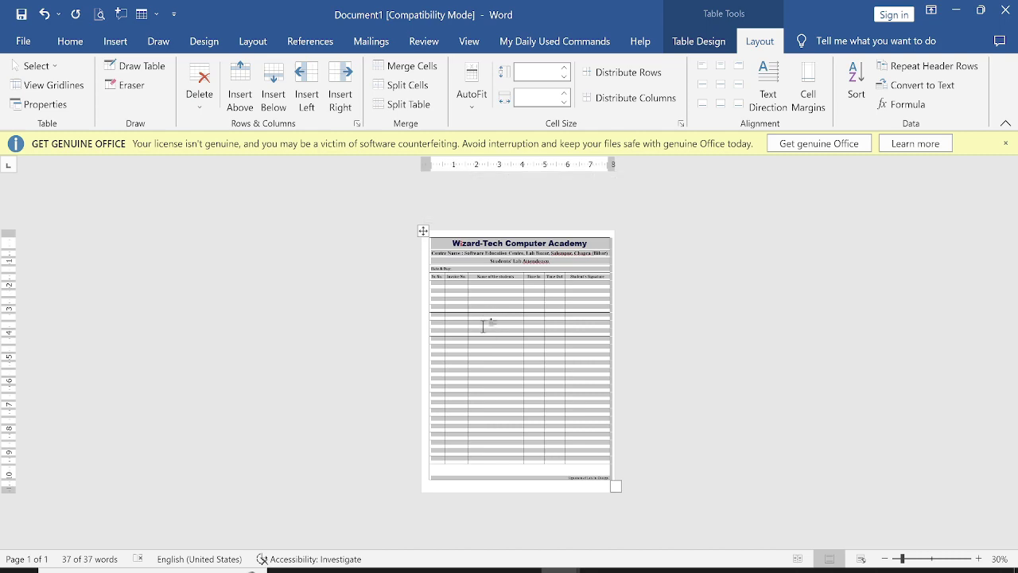
key("alt+Tab")
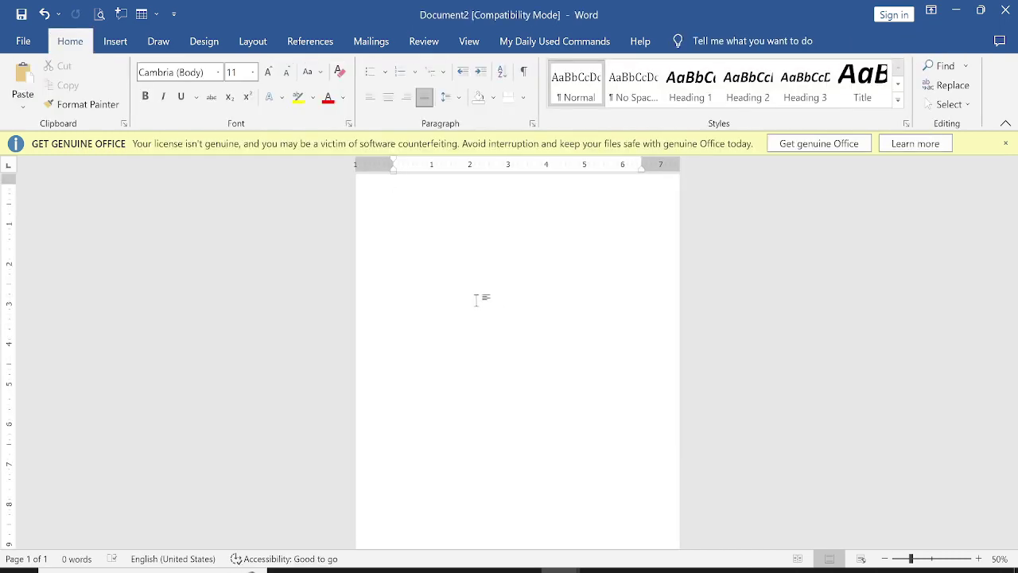
- Paste the attendance table into Document2 and select the blank row in its body
key("ctrl+v")
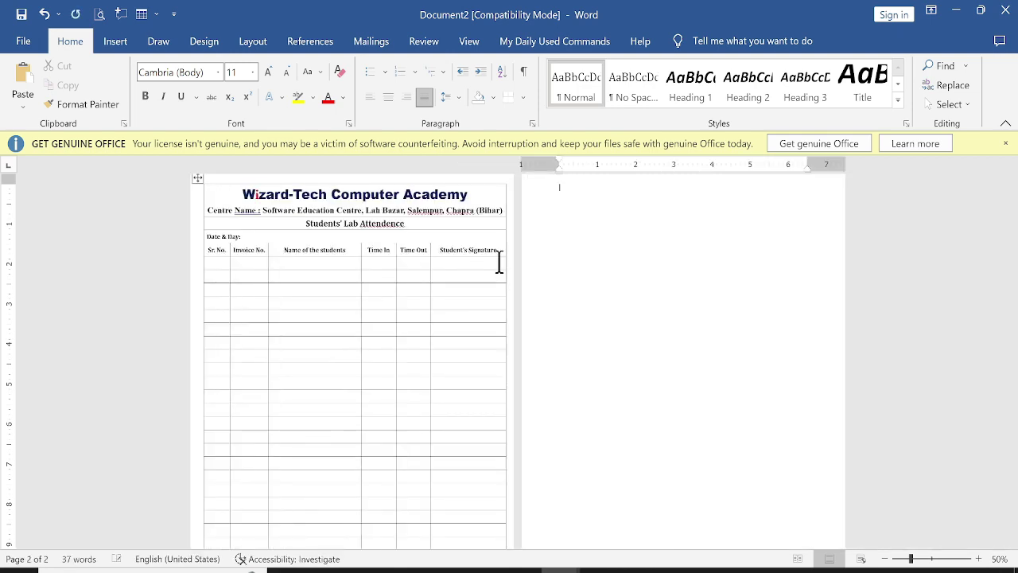
left_click(380, 260)
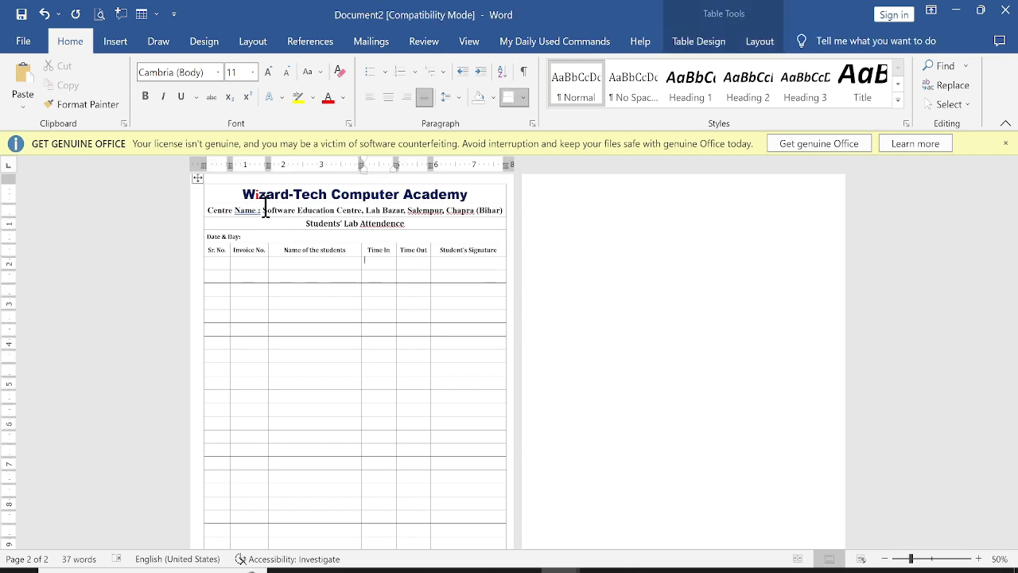
scroll(186, 336, "down", 1)
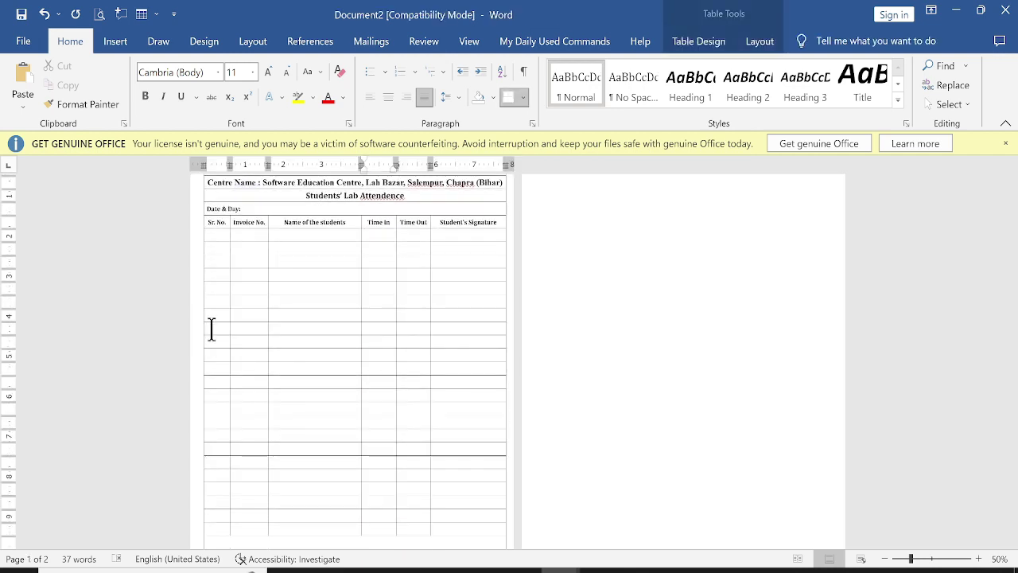
left_click_drag(212, 326, 463, 329)
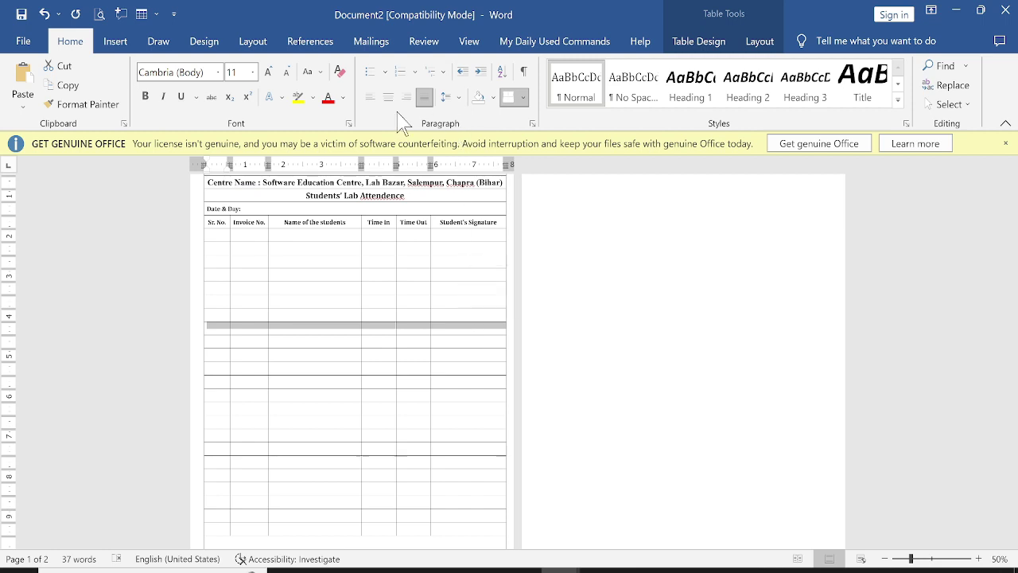
- Delete the selected blank row from the table
left_click(759, 41)
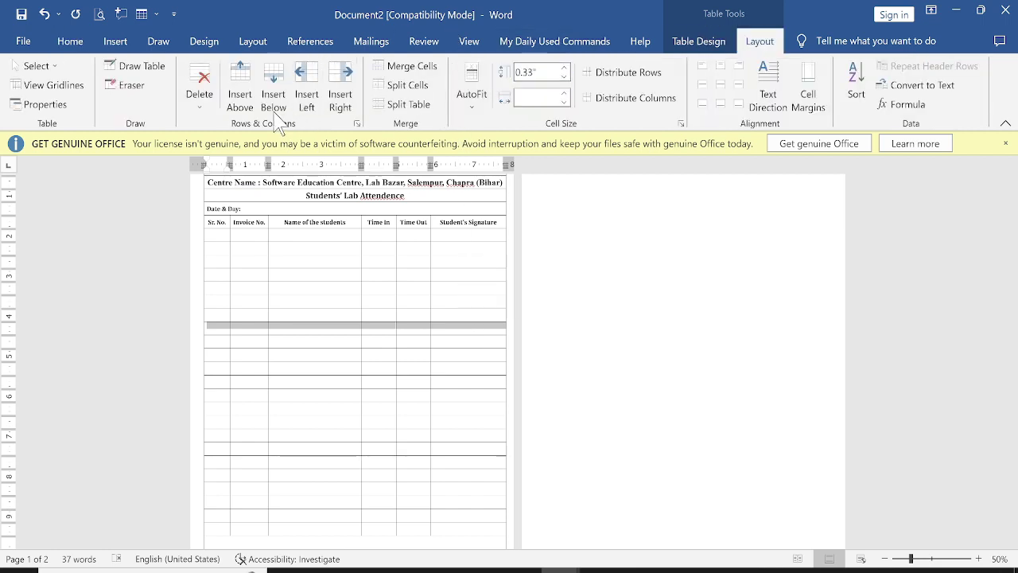
left_click(199, 94)
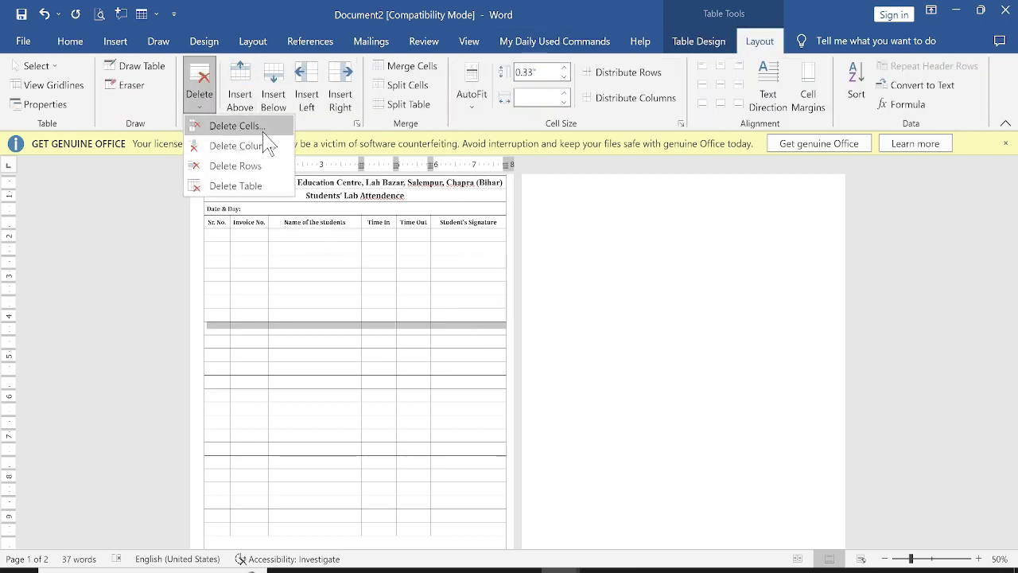
key("Escape")
left_click(463, 329)
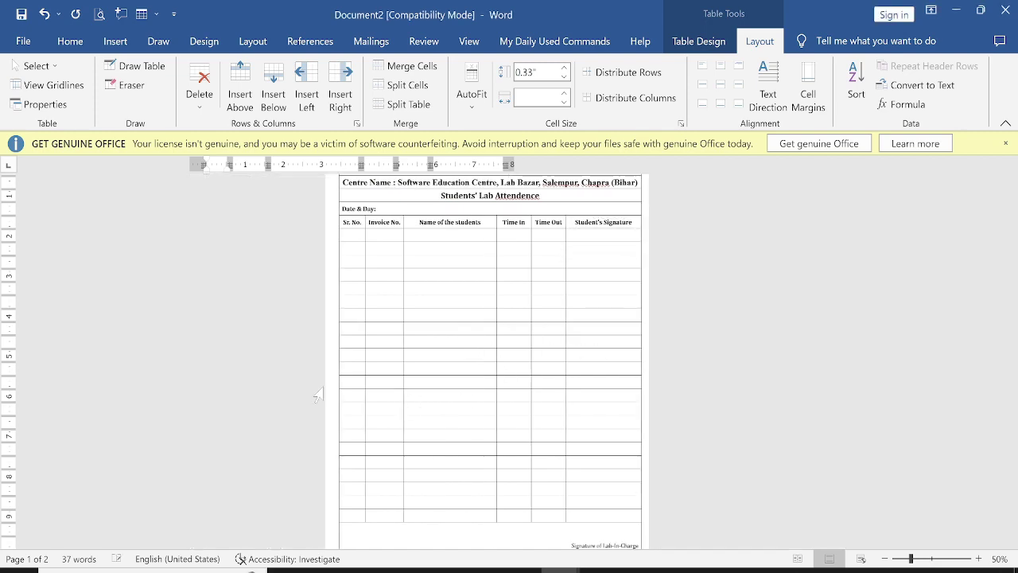
left_click(437, 259)
- Narrow the Name of the students column to widen Time In, then select the Time In to Signature headers
scroll(438, 257, "up", 1)
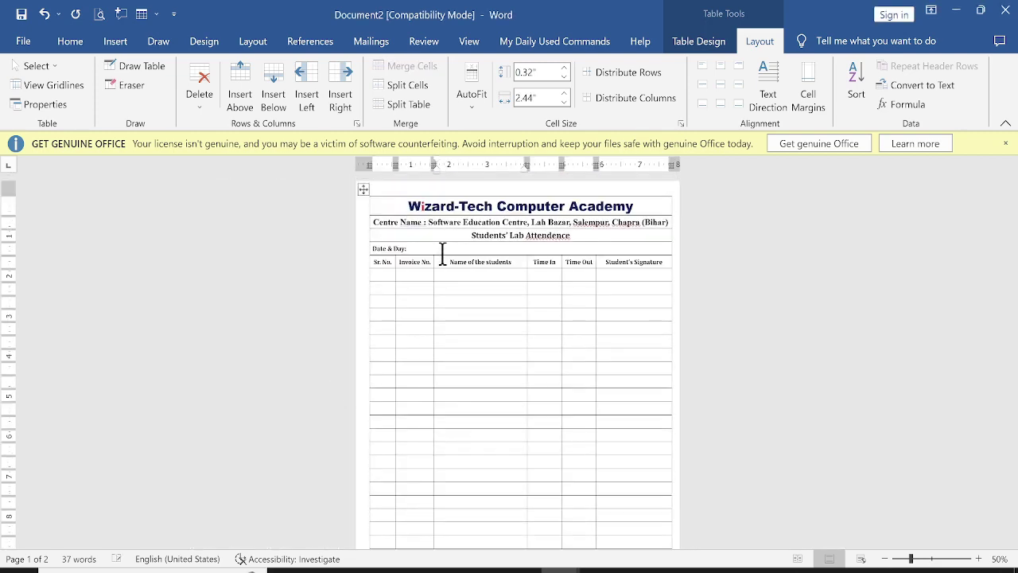
scroll(459, 268, "up", 4, "ctrl")
scroll(454, 238, "up", 1, "ctrl")
scroll(454, 234, "up", 1, "ctrl")
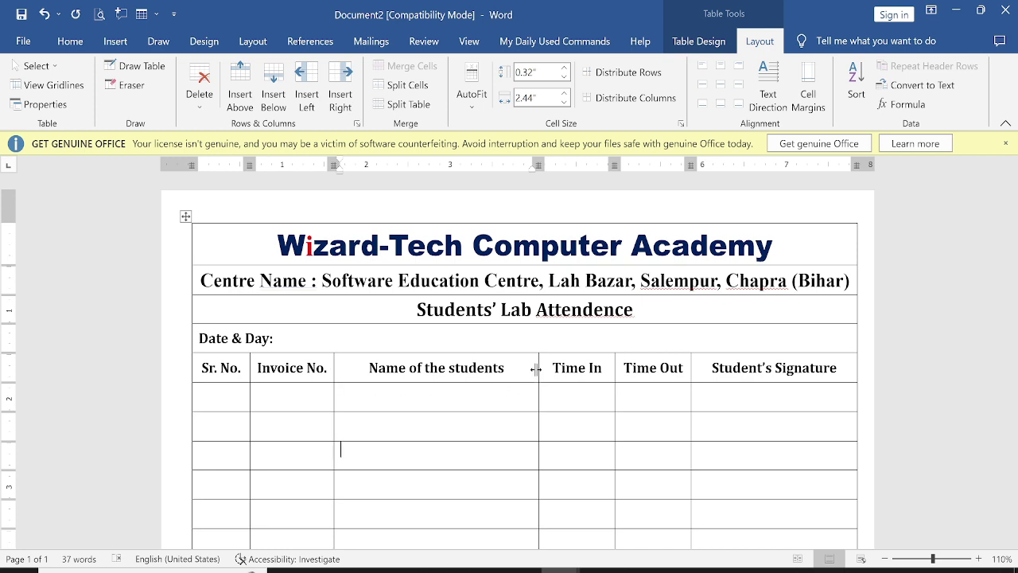
left_click_drag(536, 369, 466, 366)
left_click(486, 425)
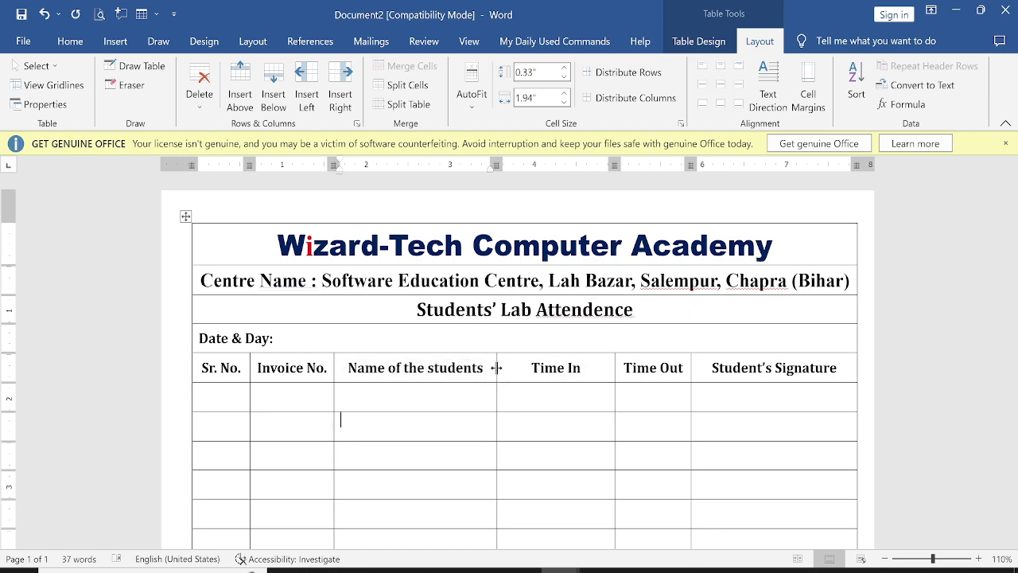
left_click_drag(496, 367, 488, 368)
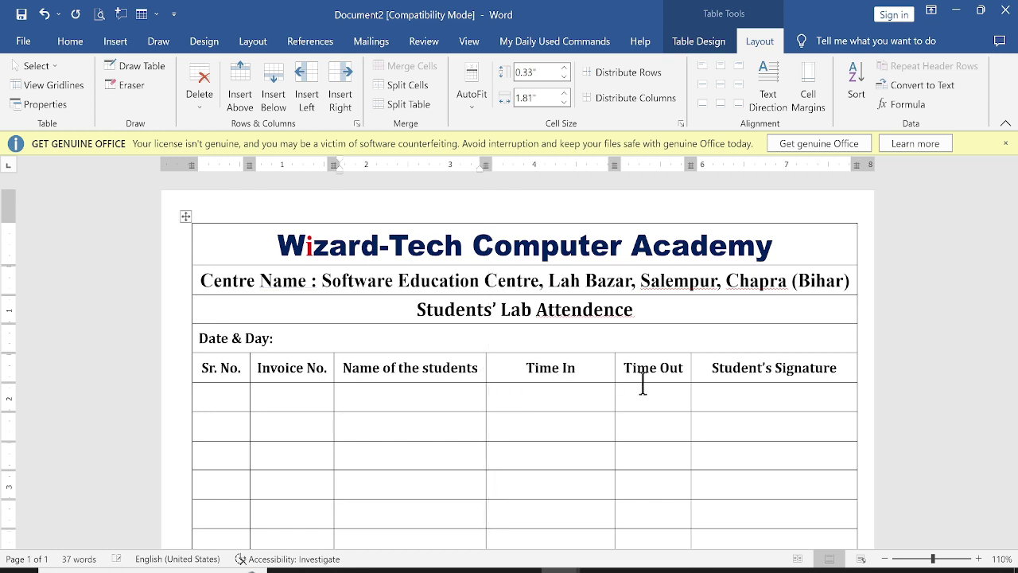
left_click(518, 373)
left_click_drag(537, 374, 754, 370)
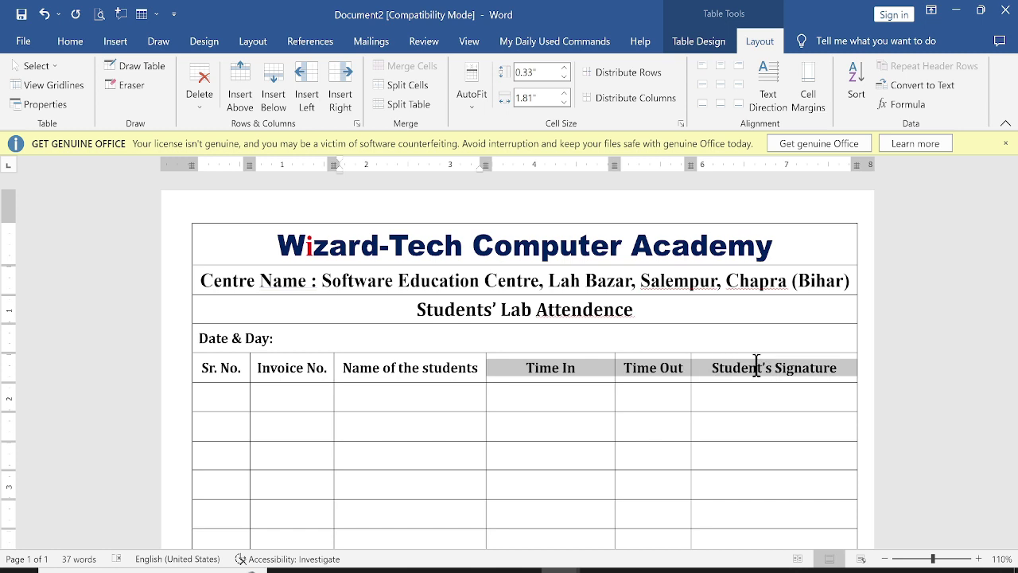
- Clear the Time In, Time Out and Signature header texts
key("BackSpace")
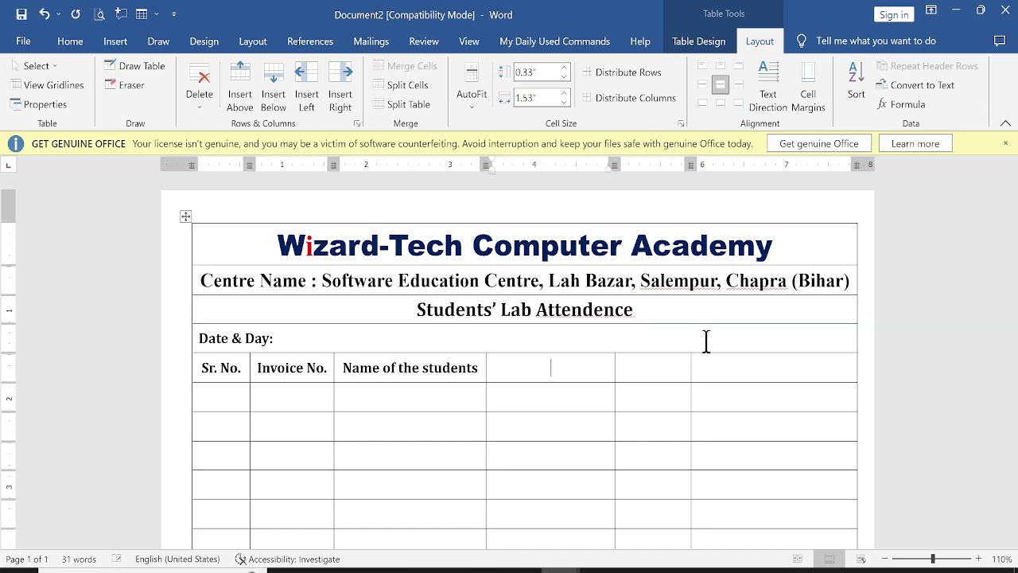
scroll(617, 439, "down", 1)
scroll(622, 440, "down", 1)
scroll(623, 441, "down", 1)
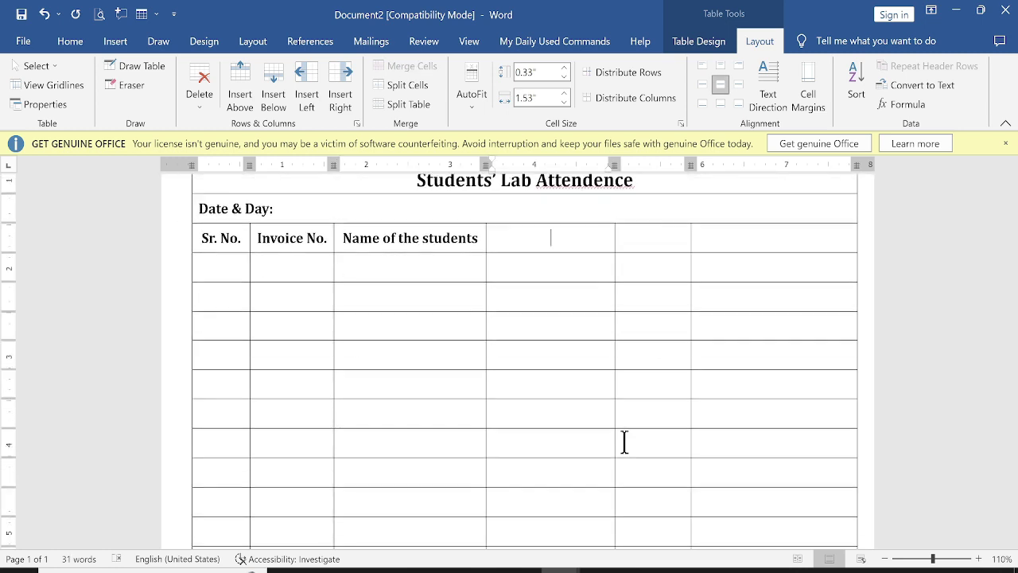
scroll(625, 443, "down", 1)
scroll(625, 443, "up", 2)
scroll(623, 435, "up", 2)
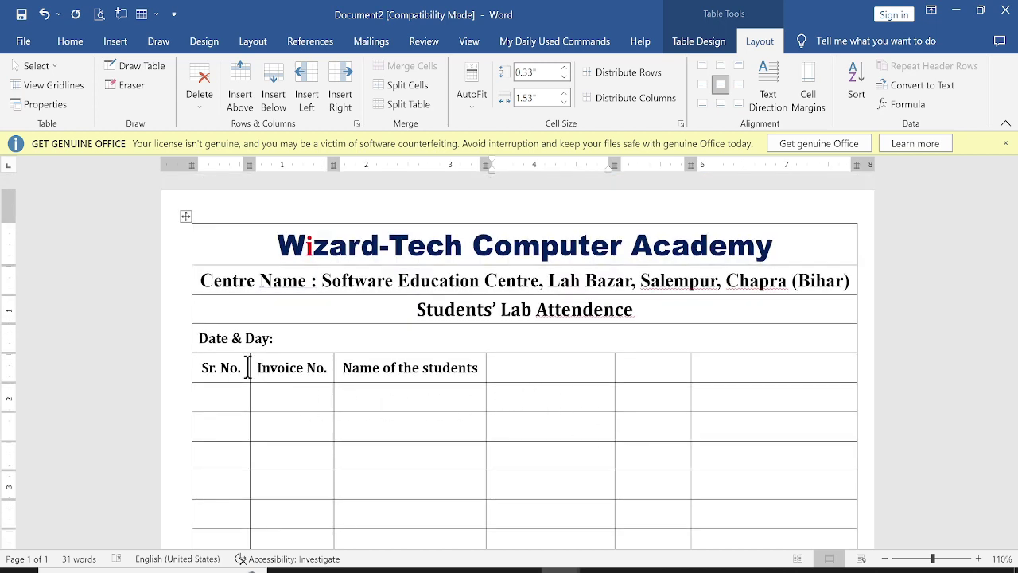
- Shrink the Sr. No., Invoice No. and Name of the students headings and centre them
left_click_drag(207, 366, 426, 379)
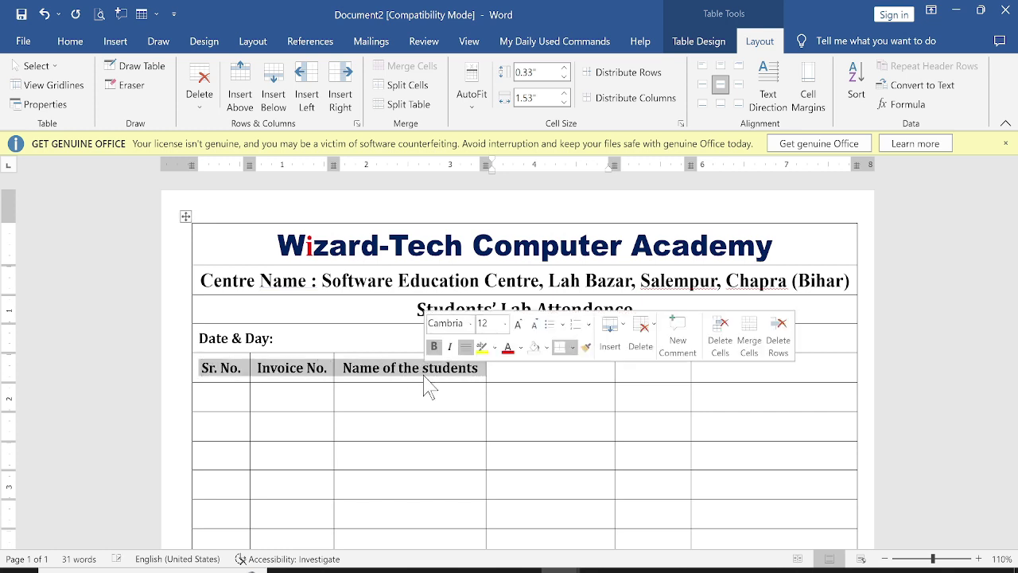
key("ctrl+shift+comma")
key("ctrl+e")
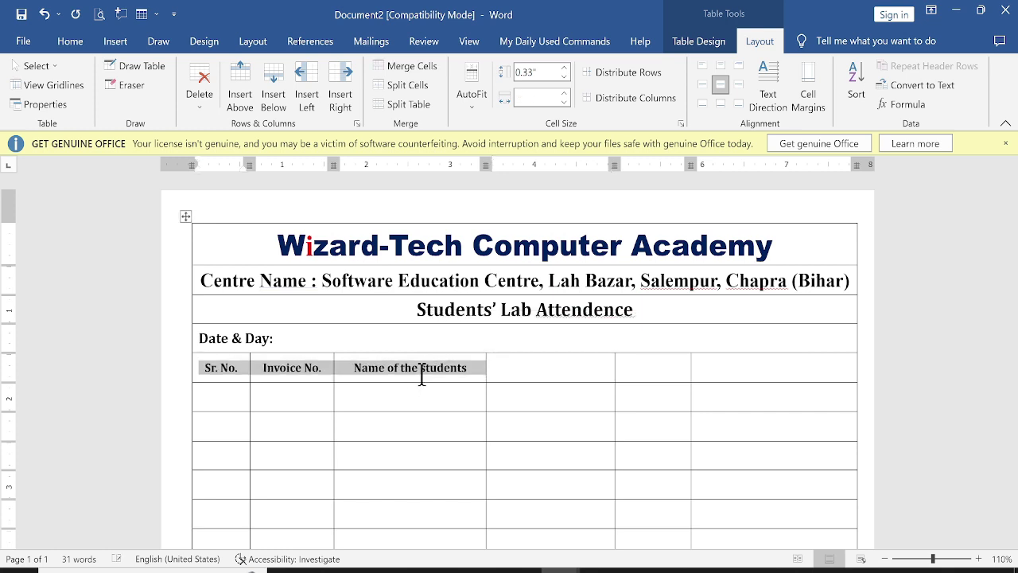
left_click(259, 415)
left_click(247, 370)
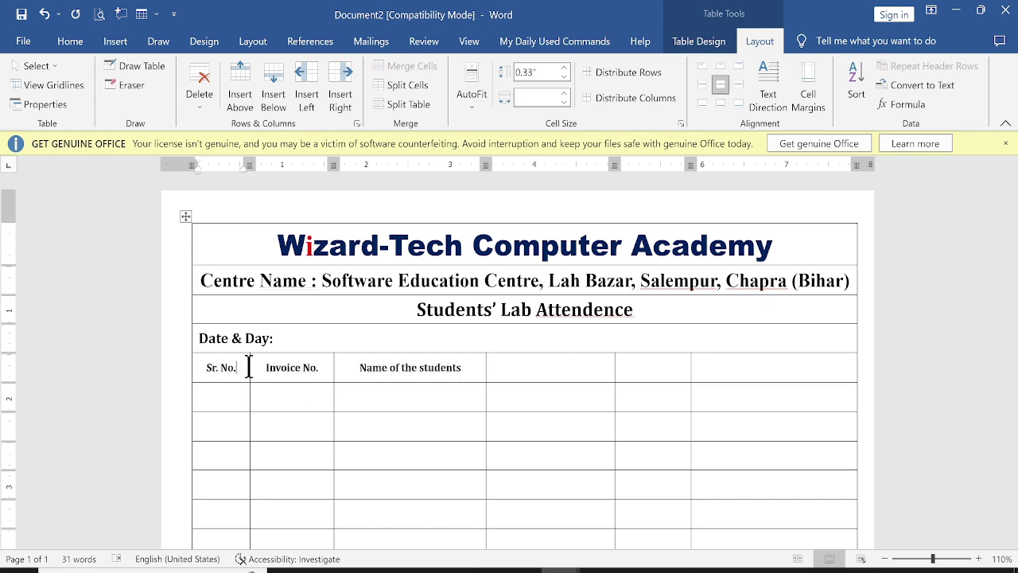
- Narrow the Sr. No., Invoice No. and Name columns and squeeze the last column into a strip
left_click_drag(249, 366, 229, 366)
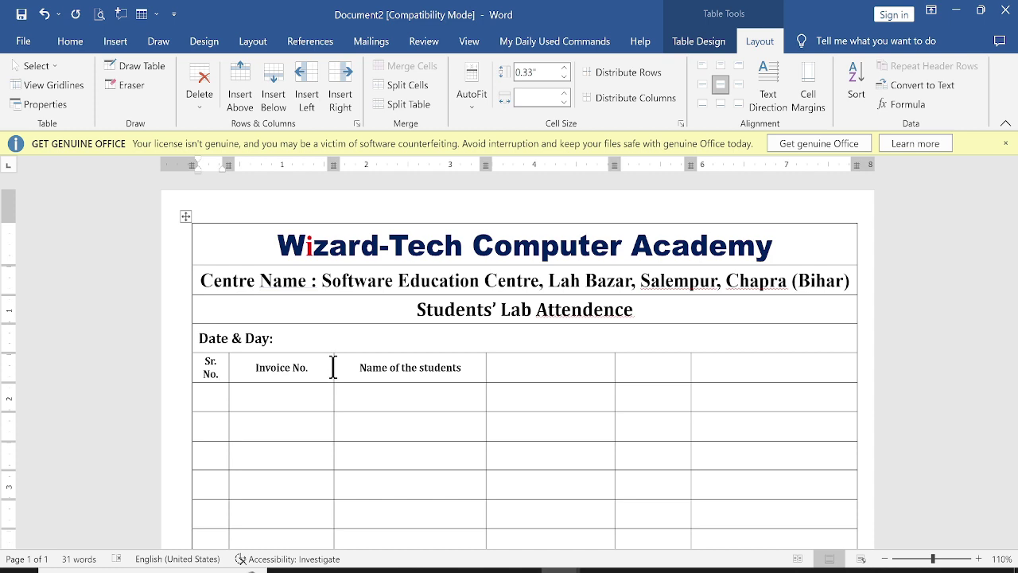
left_click_drag(334, 367, 291, 364)
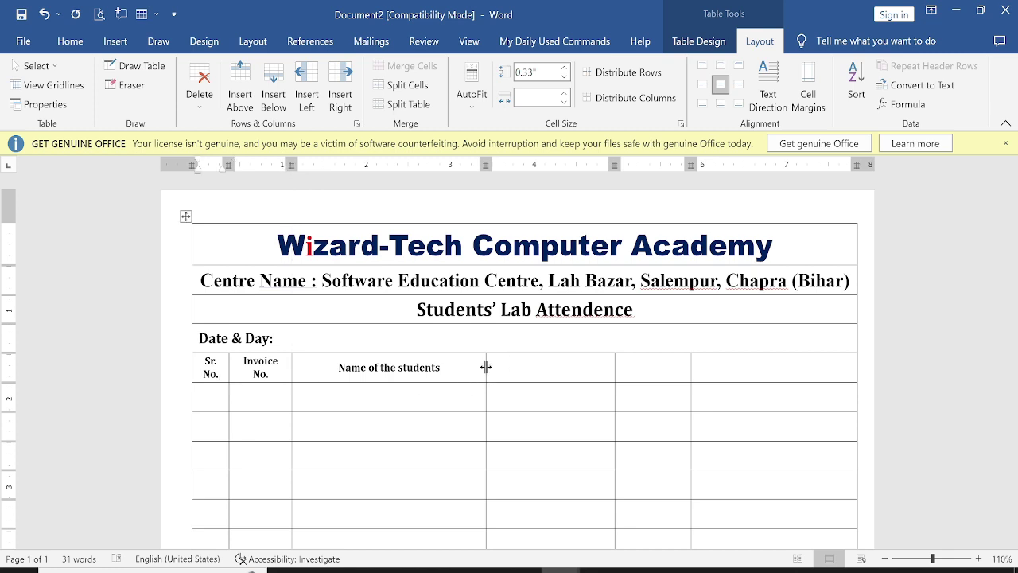
left_click_drag(486, 366, 411, 371)
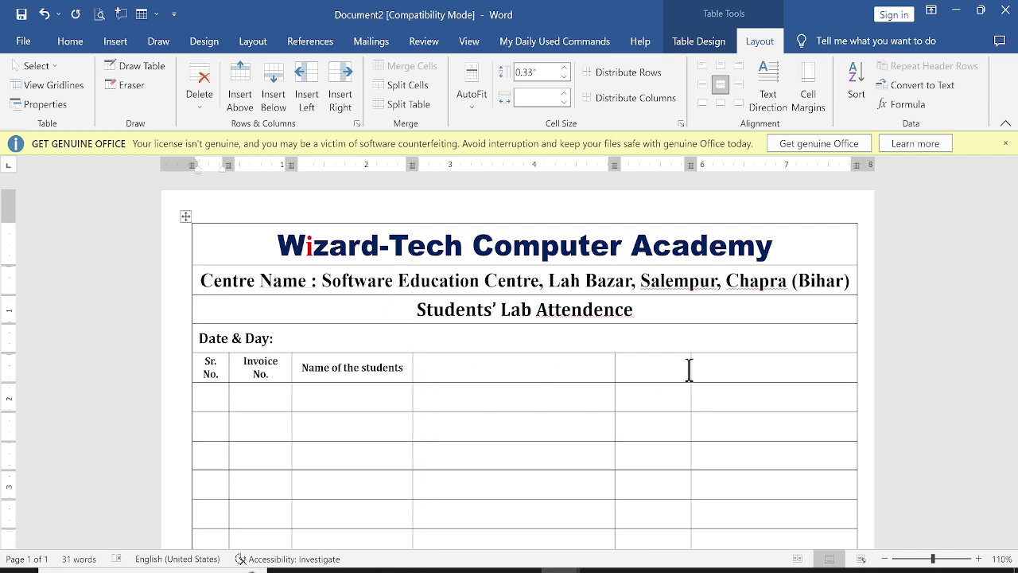
left_click_drag(691, 368, 774, 363)
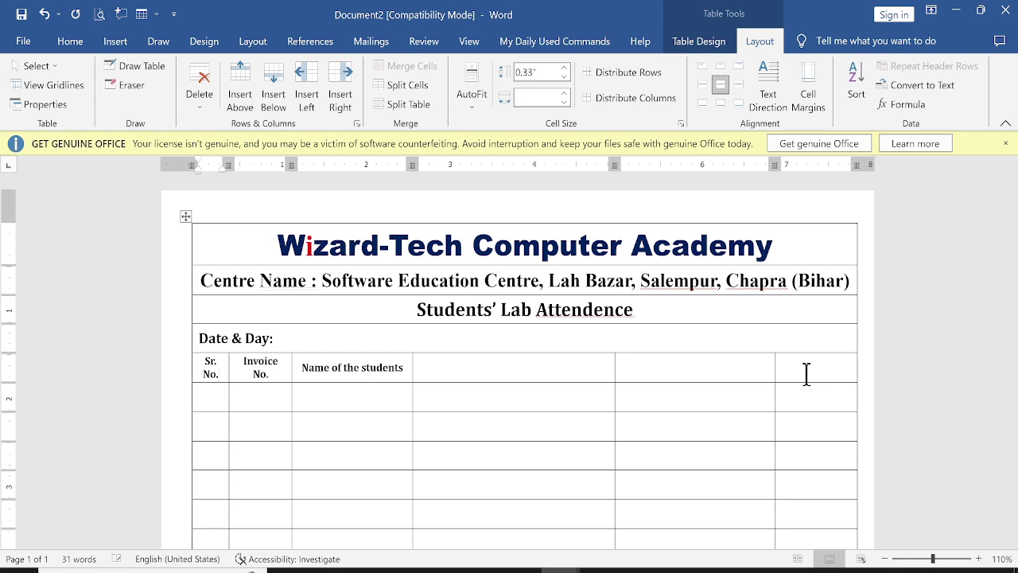
- Head the last column 'Remarks' and Format-Paint the Name heading's style across the remaining headers
left_click(801, 373)
type("m")
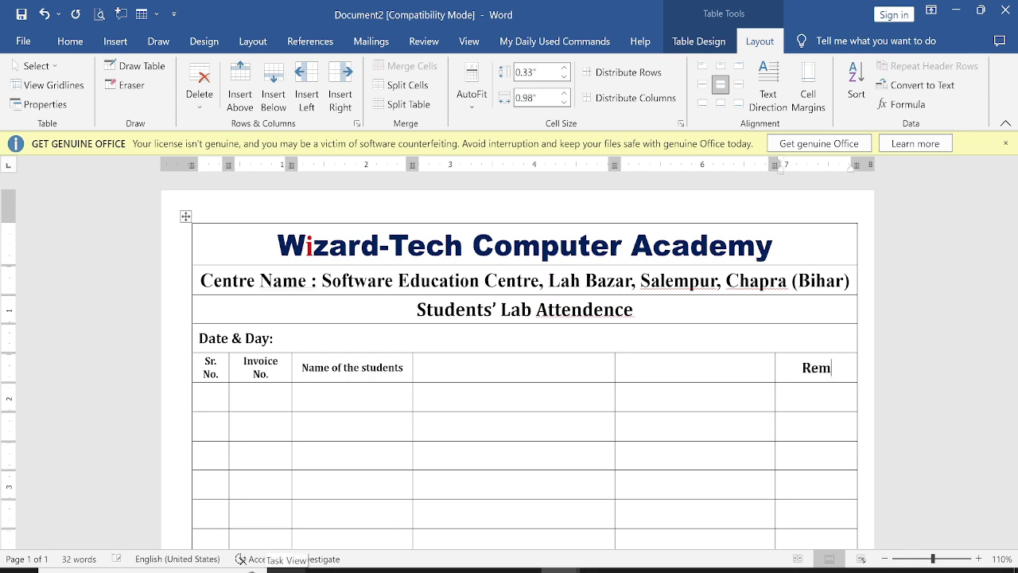
type("arks")
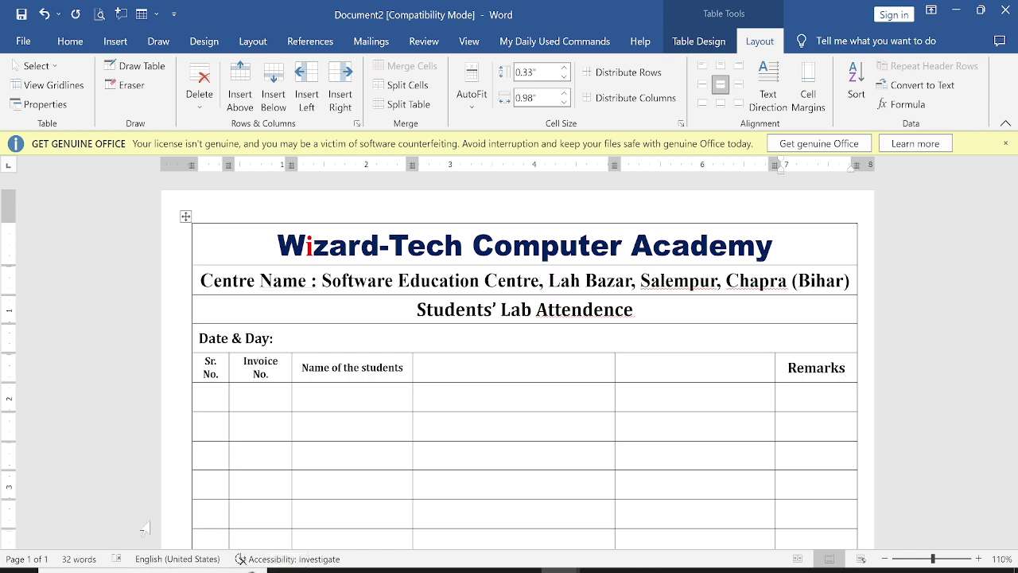
left_click_drag(303, 370, 338, 370)
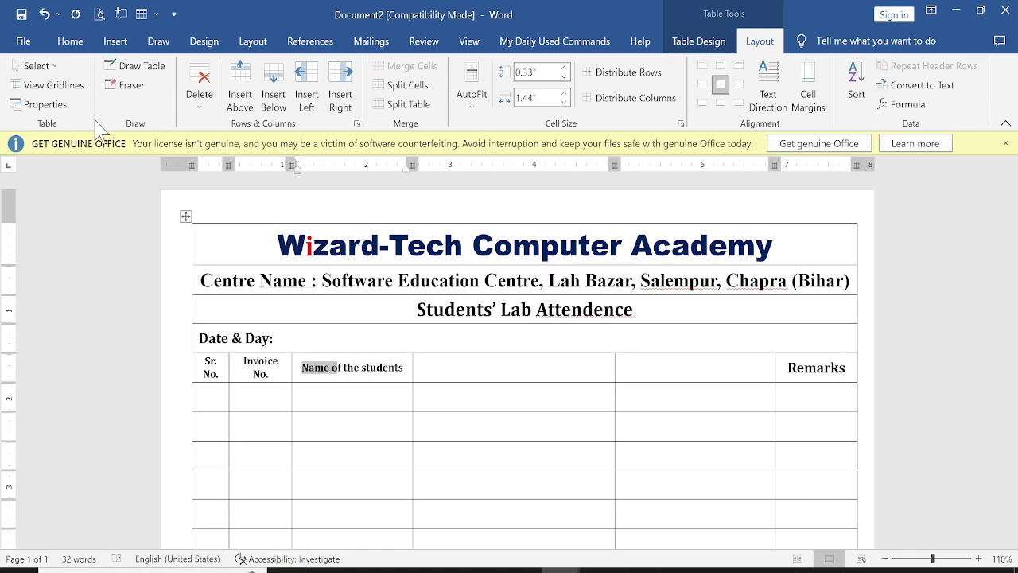
left_click(79, 44)
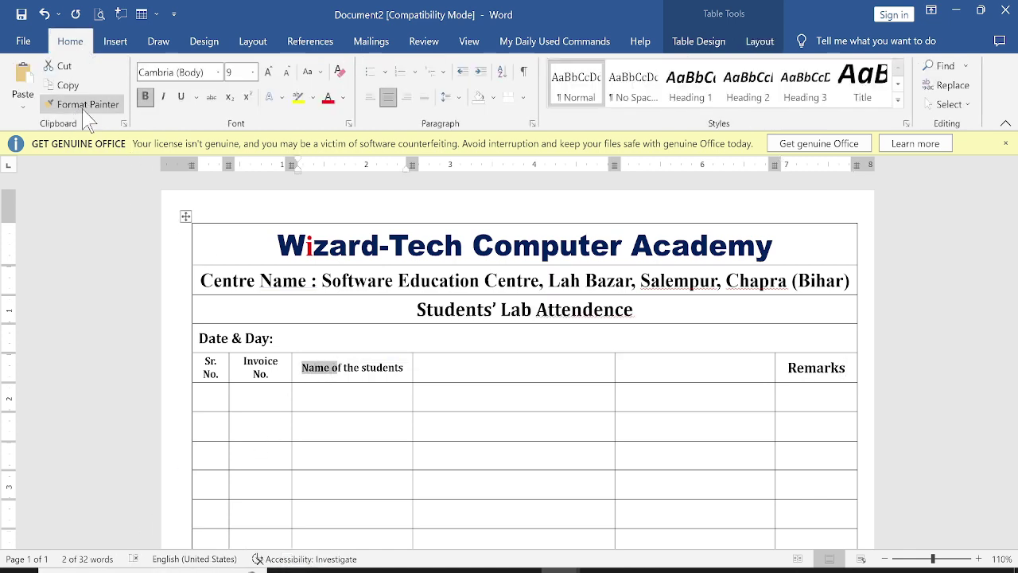
left_click(82, 103)
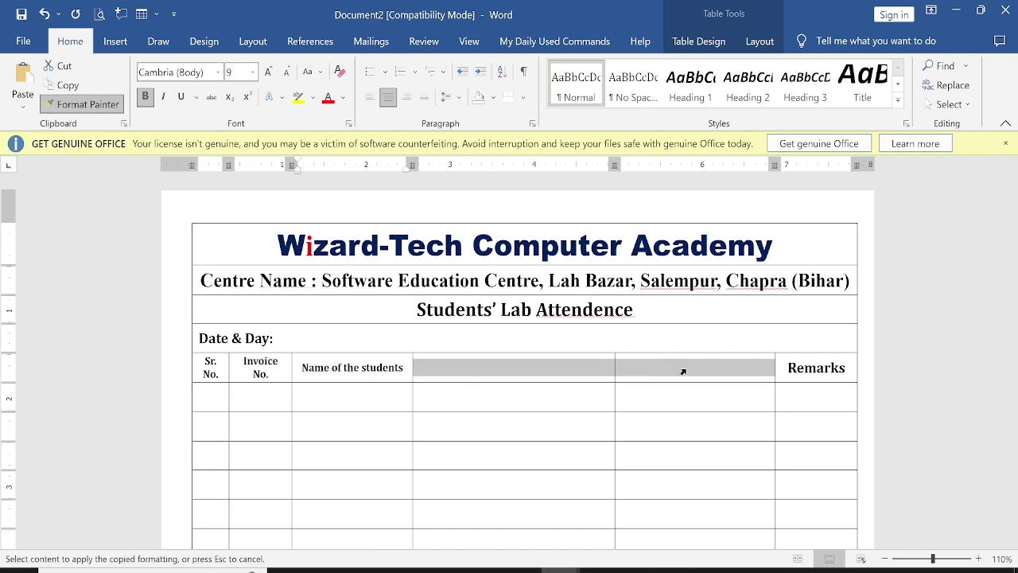
left_click_drag(458, 367, 836, 368)
left_click(477, 393)
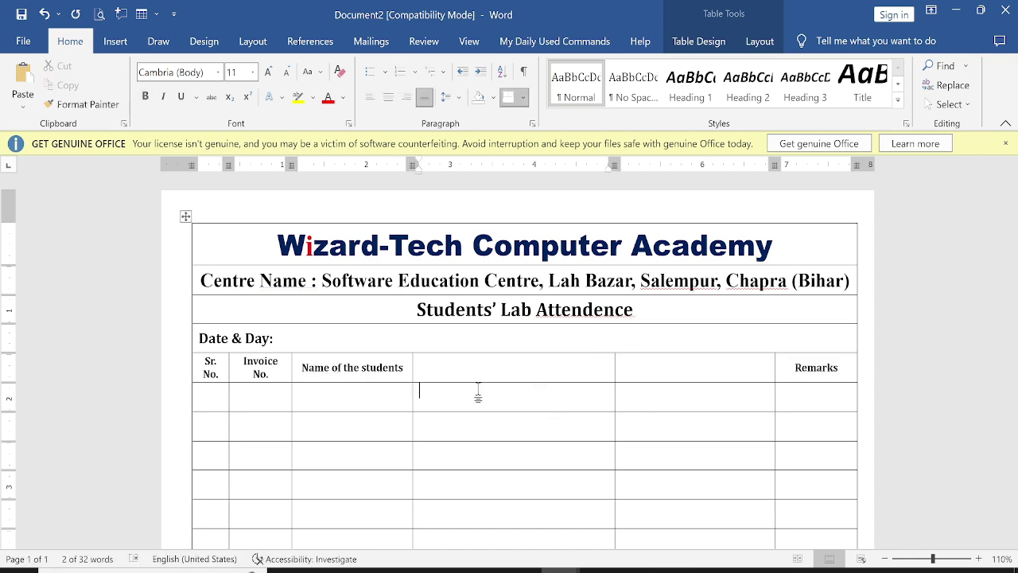
left_click(475, 377)
- Try merging the two blank middle heading cells, then undo the merge
left_click_drag(644, 373, 633, 376)
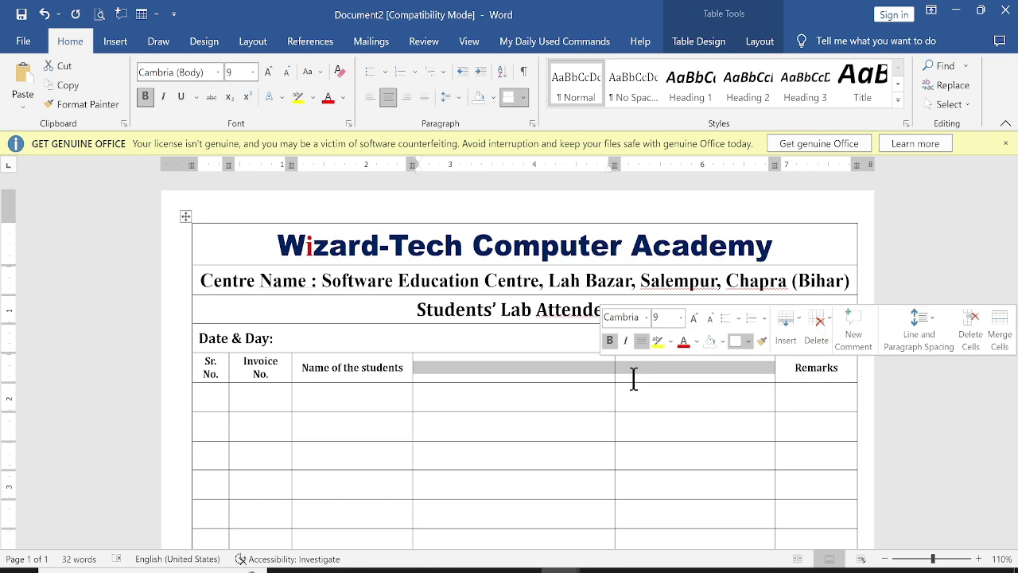
left_click(761, 43)
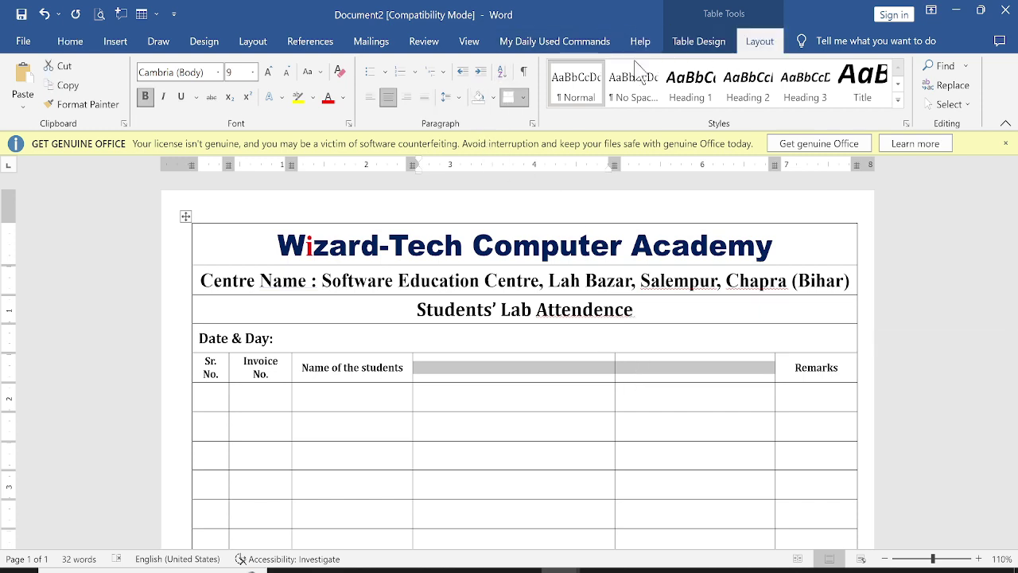
left_click(411, 66)
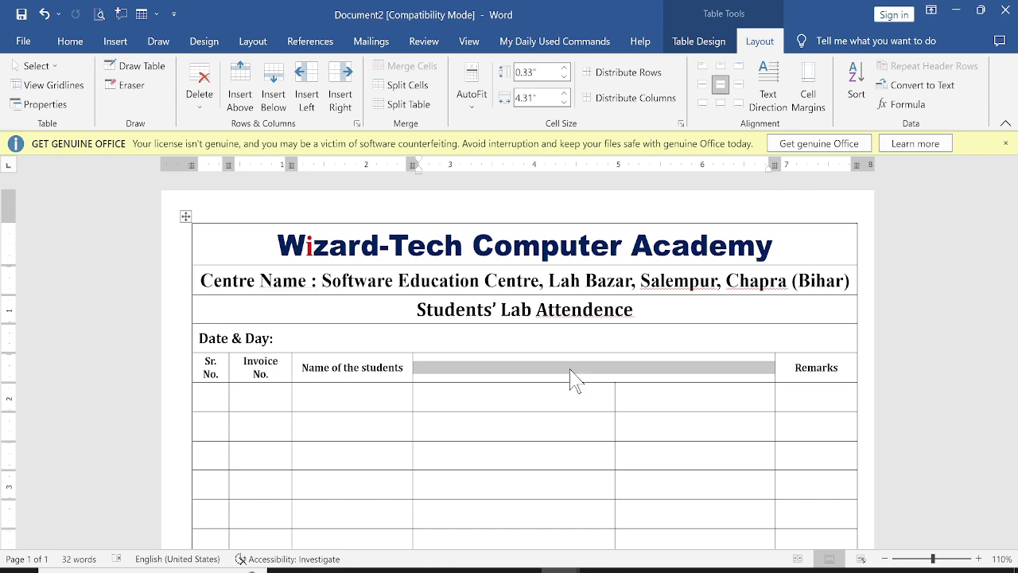
key("ctrl+z")
key("ctrl+y")
key("ctrl+z")
- Select both blank middle columns from the header row down the table
mouse_move(549, 369)
left_mouse_down()
mouse_move(675, 566)
mouse_move(613, 385)
mouse_move(586, 382)
left_mouse_up()
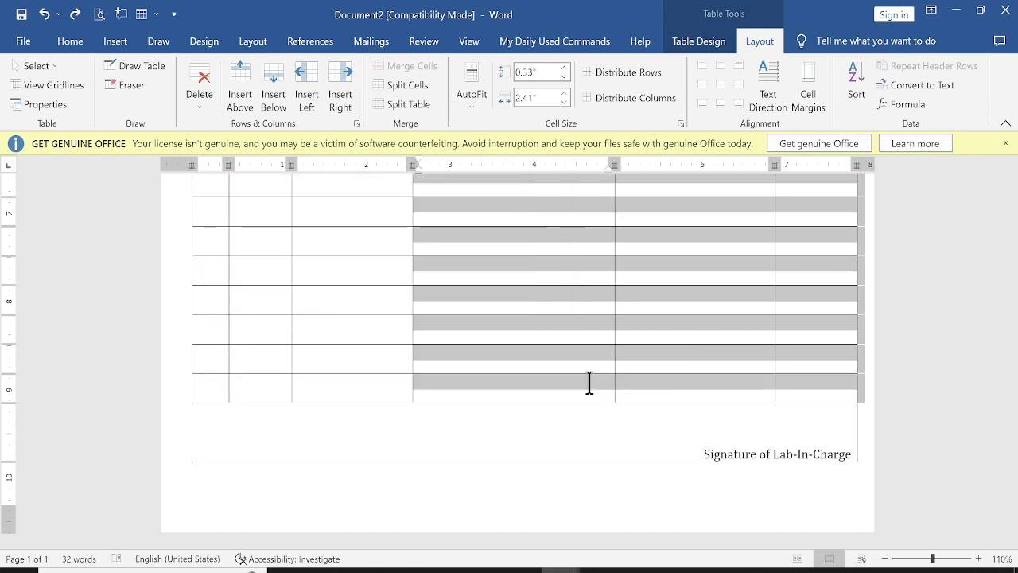
scroll(691, 375, "up", 5)
scroll(697, 356, "up", 4)
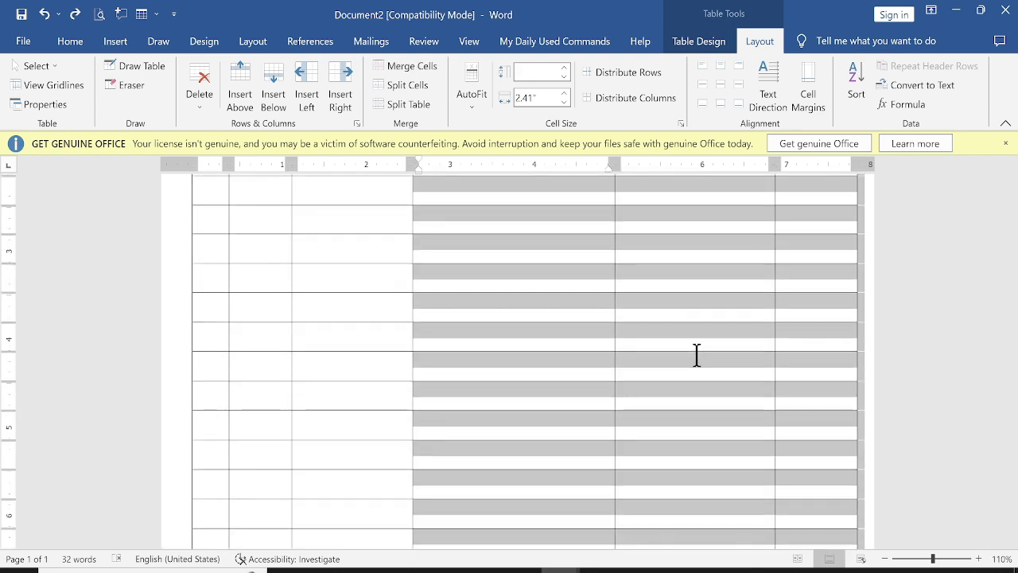
scroll(697, 355, "down", 6, "ctrl")
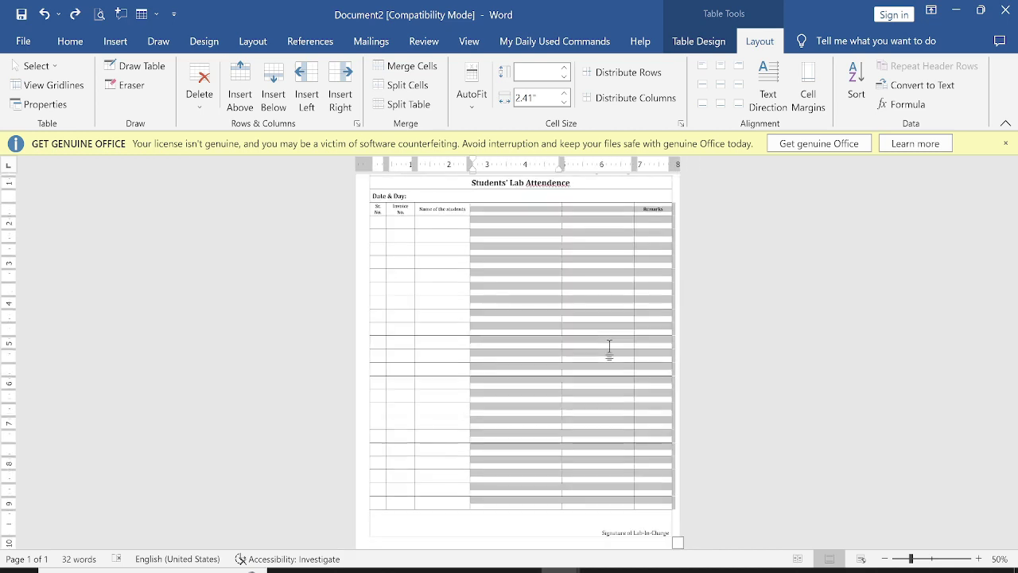
left_click(609, 352)
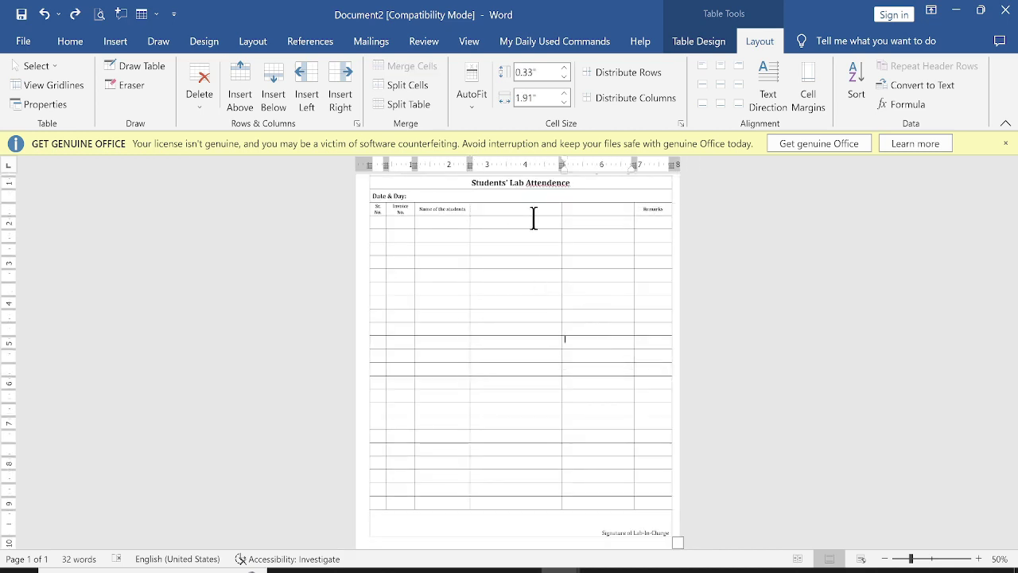
mouse_move(534, 217)
left_mouse_down()
mouse_move(602, 477)
mouse_move(599, 502)
left_mouse_up()
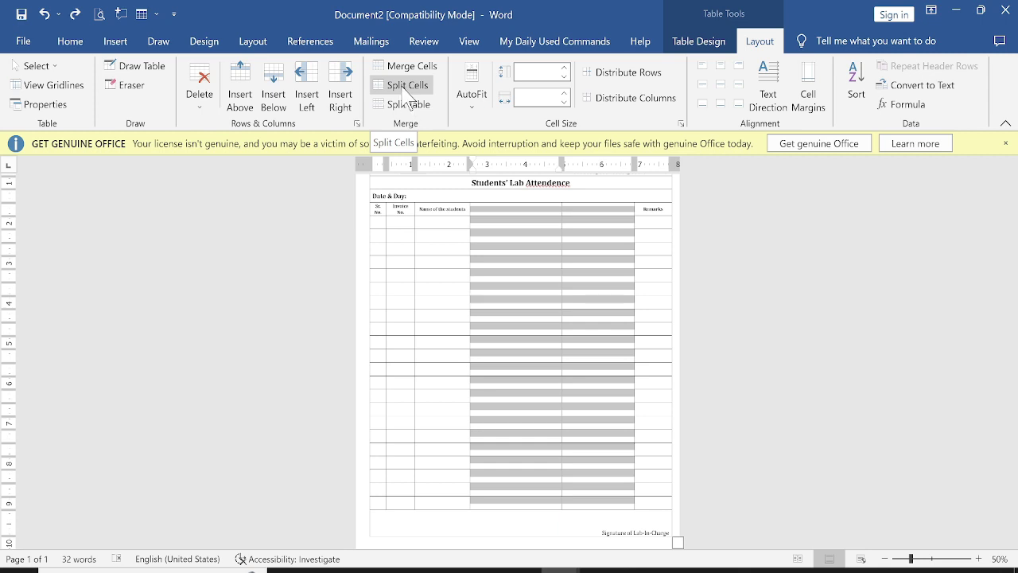
- Split the selected middle columns into 15 columns across 23 rows
left_click(403, 88)
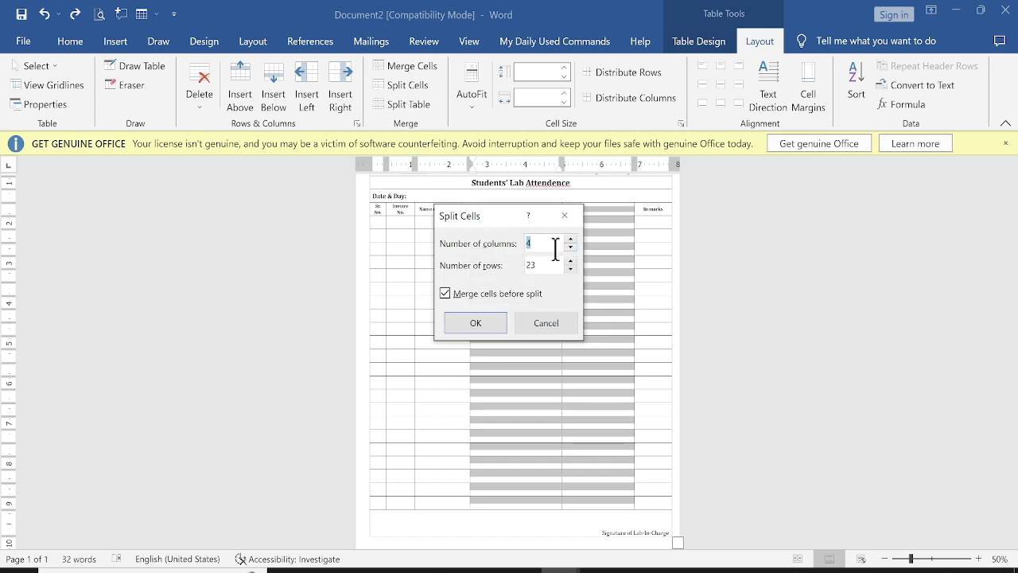
type("16")
left_click_drag(493, 216, 750, 224)
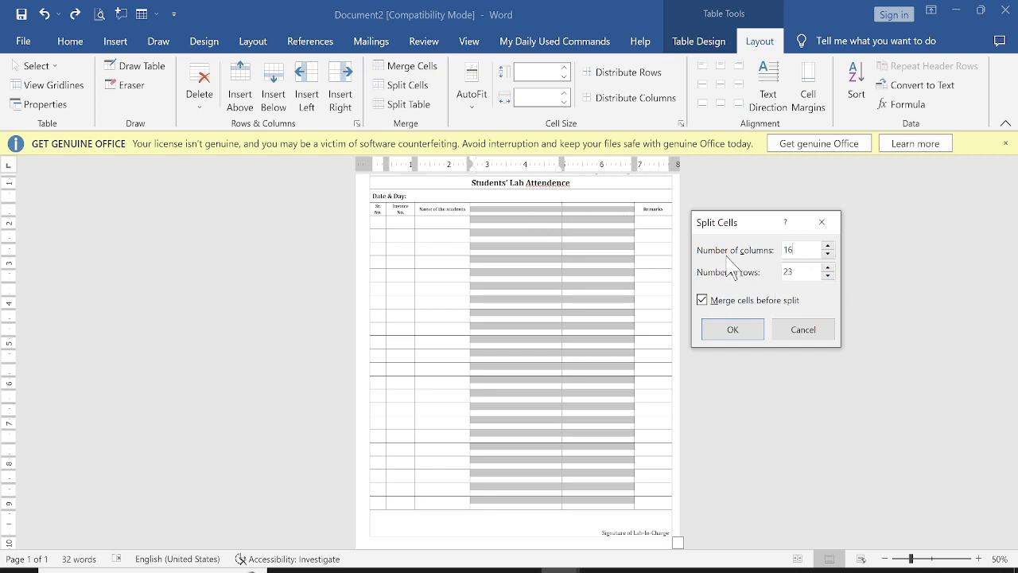
left_click_drag(805, 247, 779, 248)
type("15")
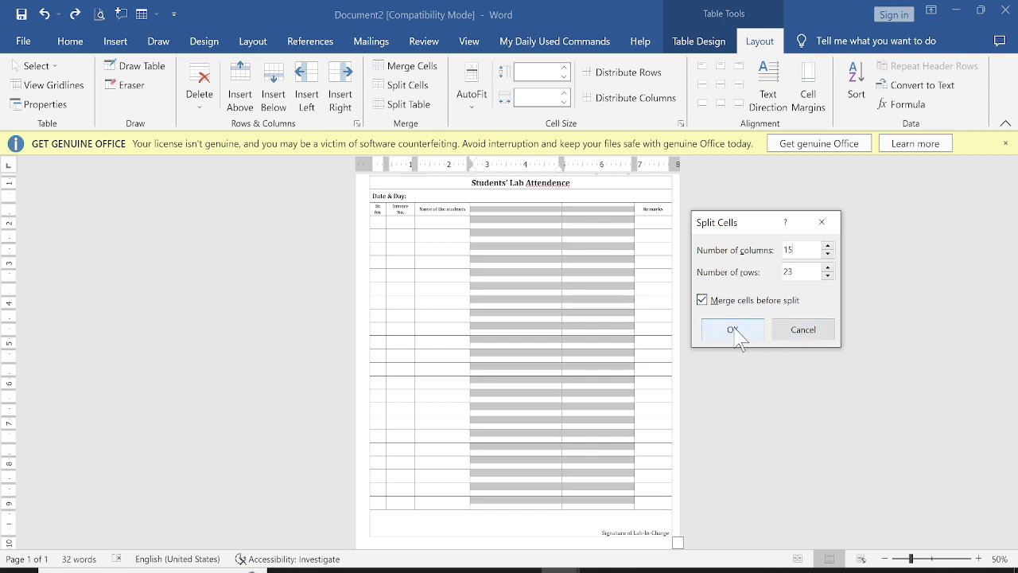
left_click(744, 332)
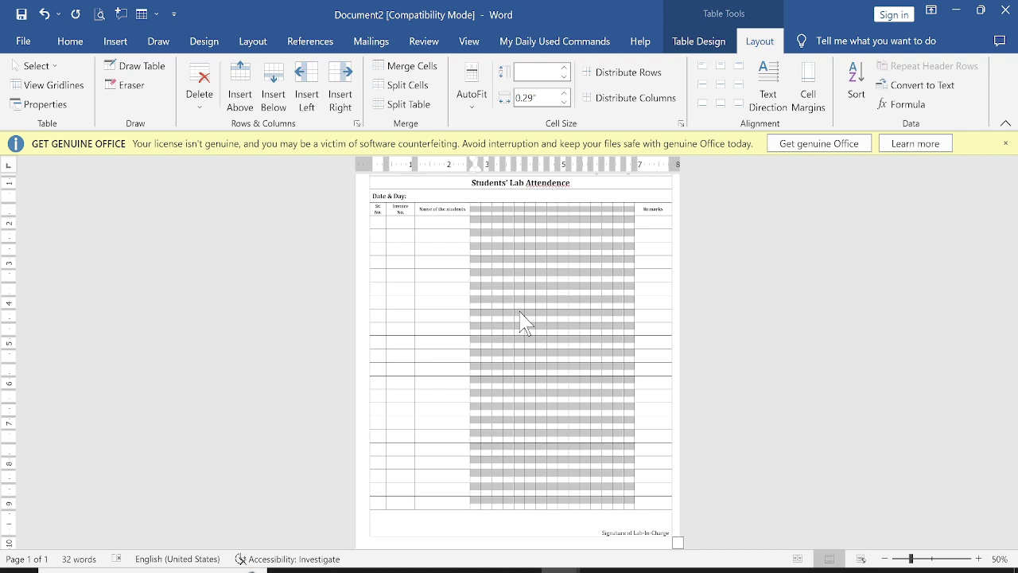
- Type the day numbers 1 through 15 across the new header cells, tabbing between them
left_click(509, 300)
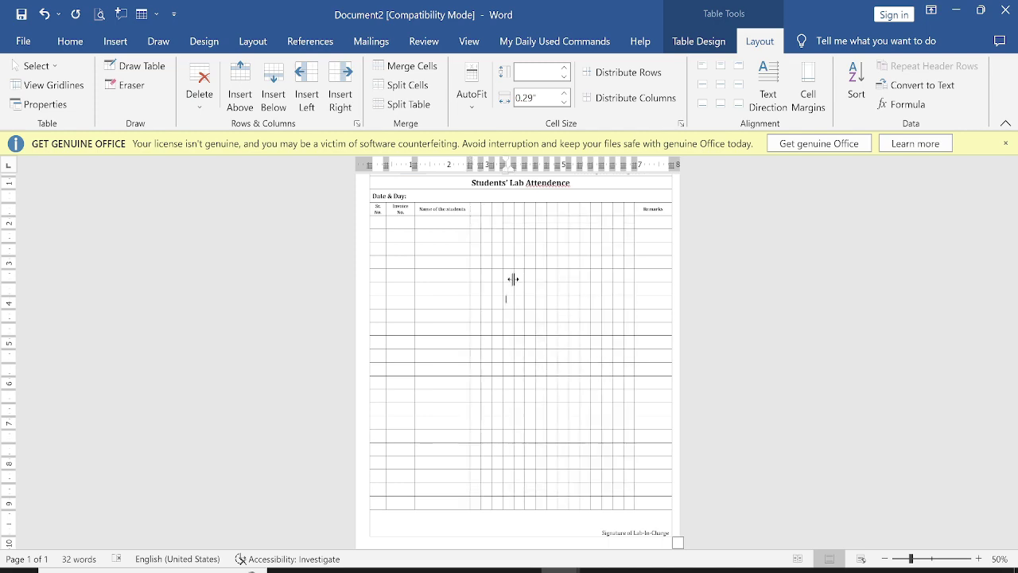
scroll(505, 270, "up", 1)
scroll(473, 262, "up", 1, "ctrl")
scroll(479, 252, "up", 1, "ctrl")
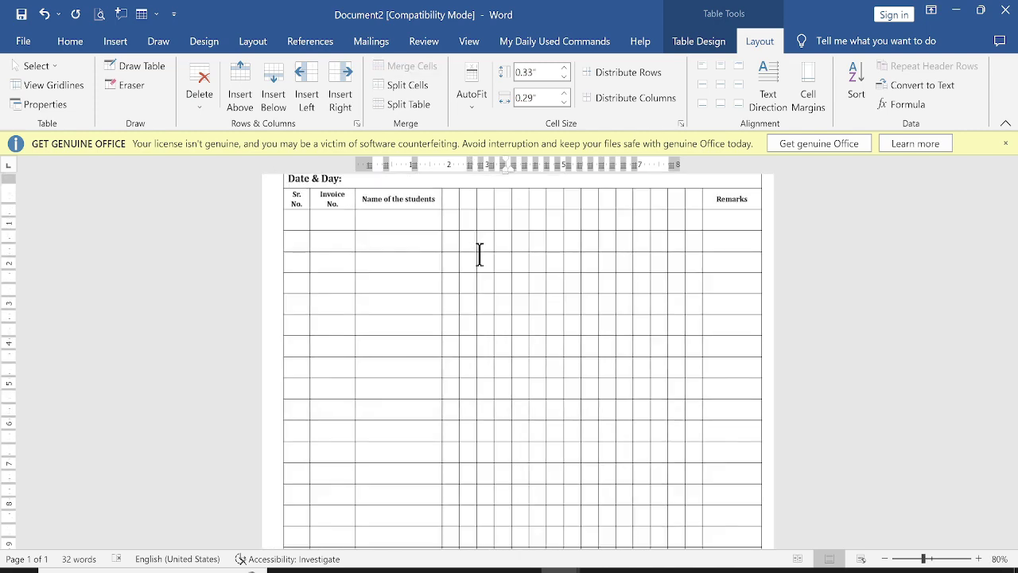
scroll(479, 239, "up", 1, "ctrl")
scroll(478, 228, "up", 1, "ctrl")
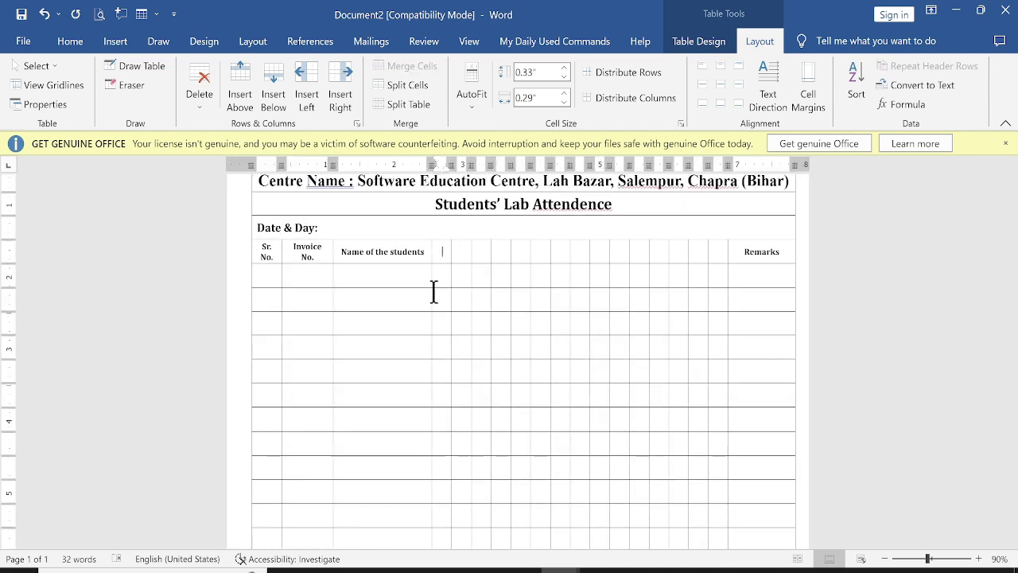
type("1")
key("Tab")
type("2")
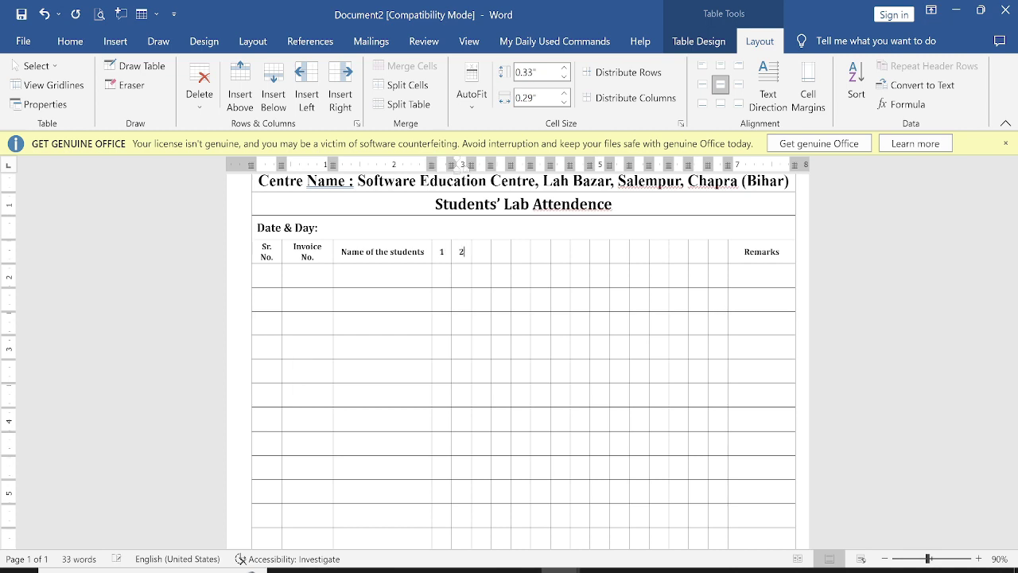
key("Tab")
type("3")
key("Tab")
key("Tab")
type("7\t8\t9\t10\t11\t12\t13\t14\t15")
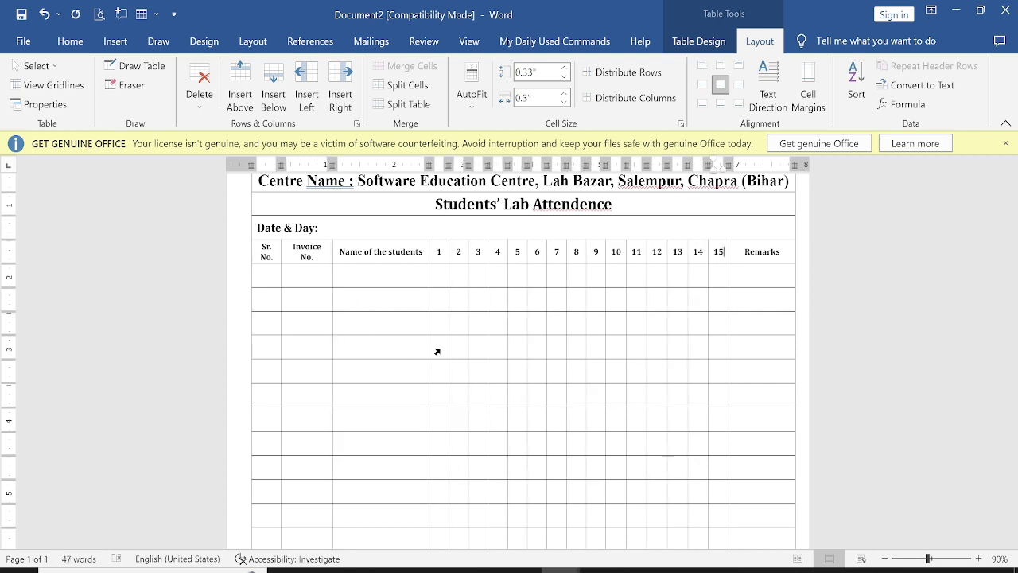
left_click(486, 355)
left_click(458, 374)
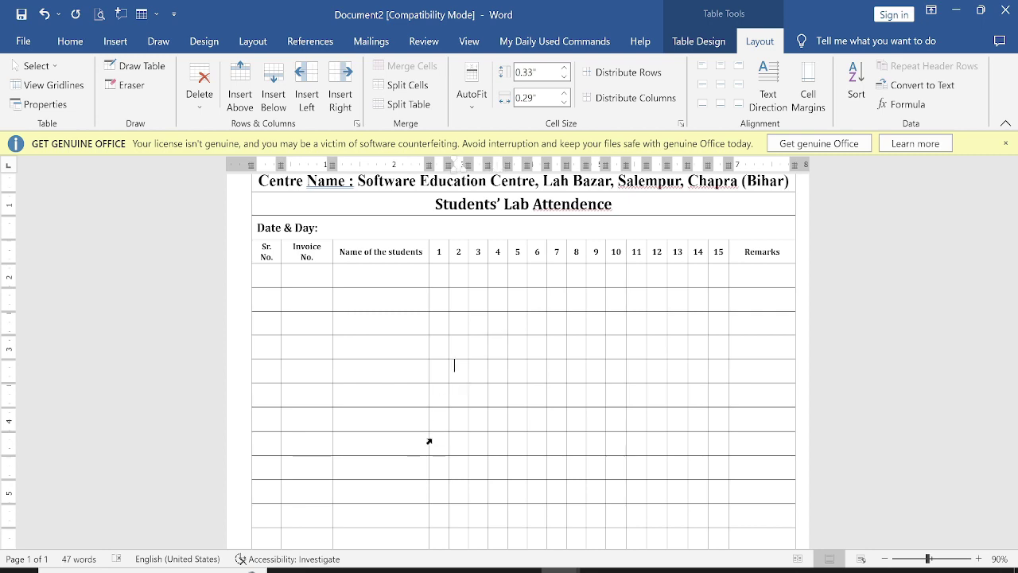
scroll(426, 441, "up", 2)
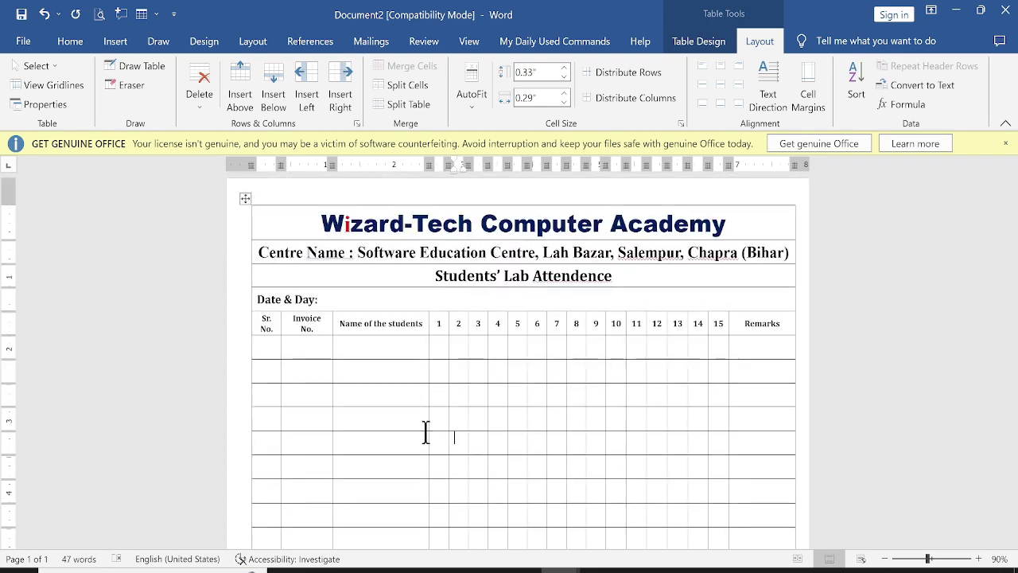
scroll(428, 427, "down", 3)
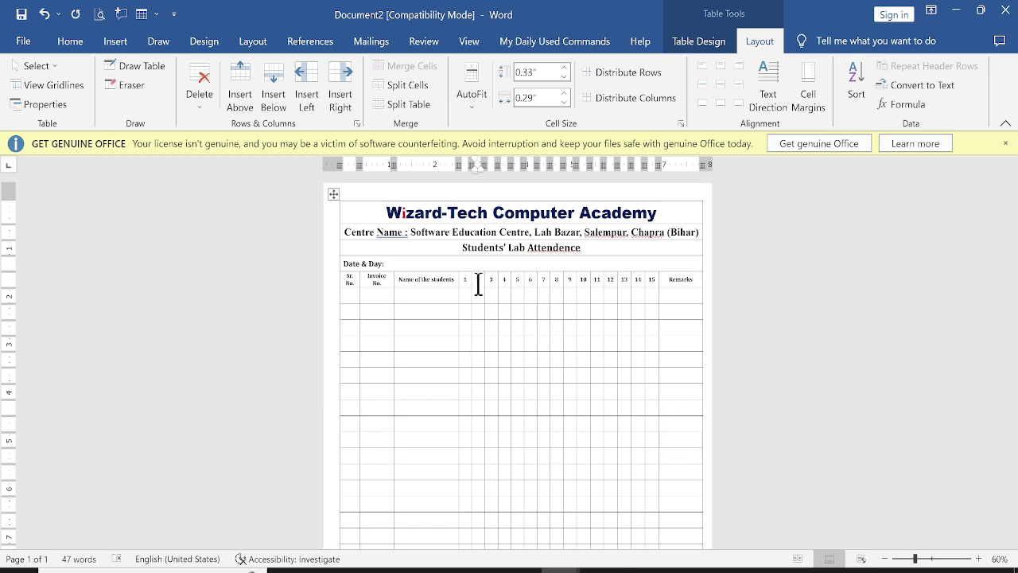
left_click_drag(462, 279, 650, 280)
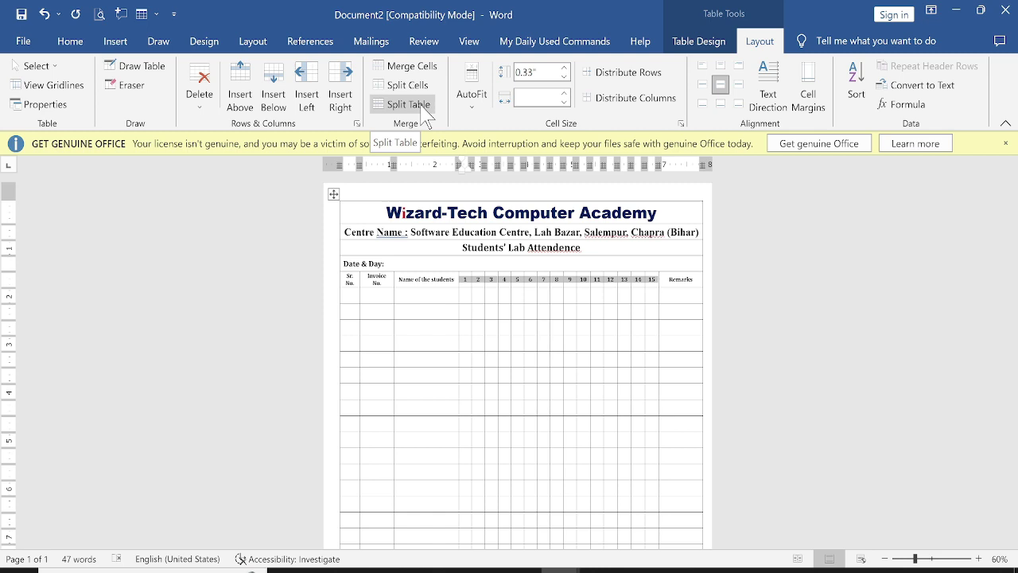
left_click(582, 325)
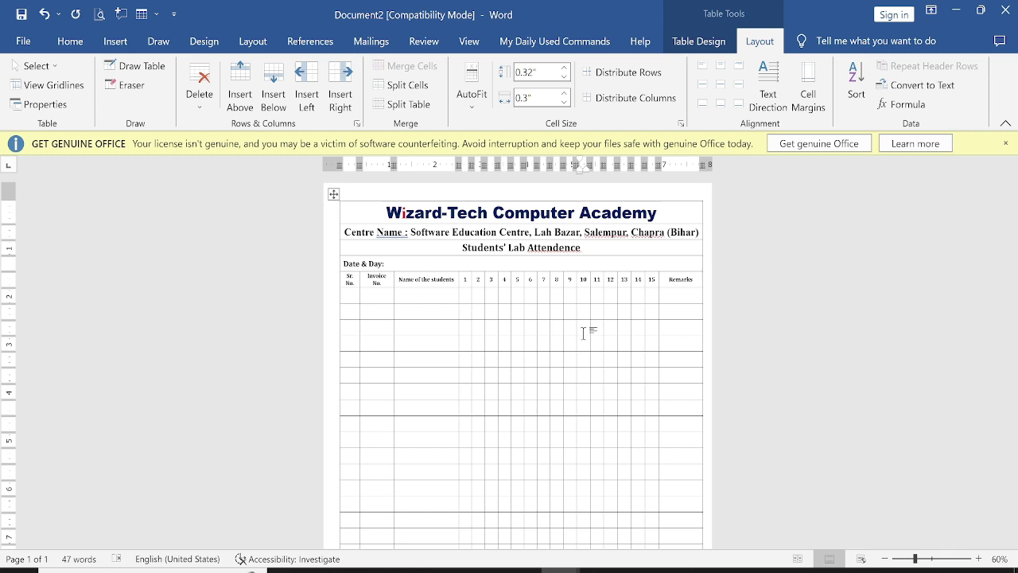
- Create Document3 and switch its page orientation to Landscape
key("ctrl+n")
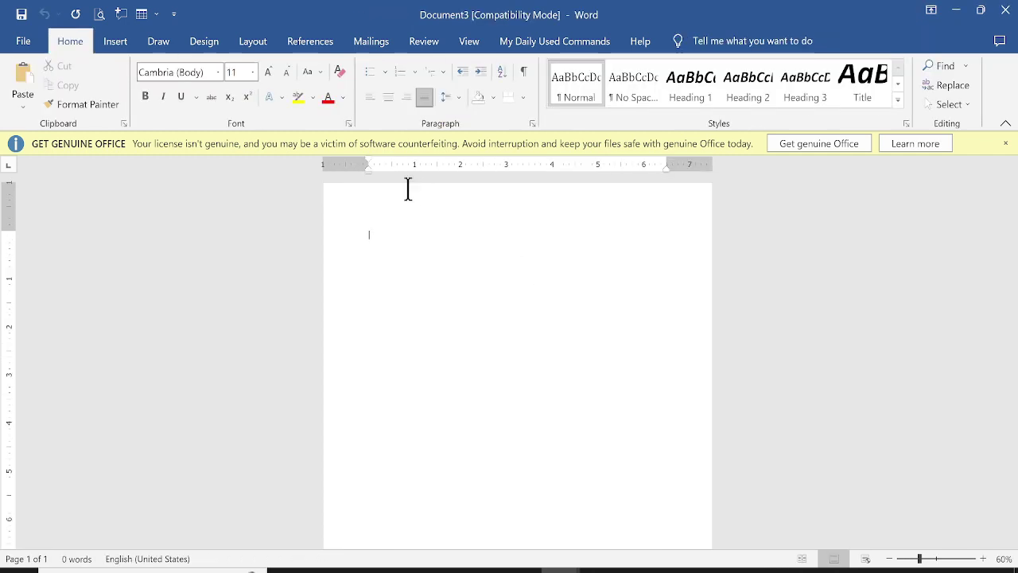
left_click(253, 46)
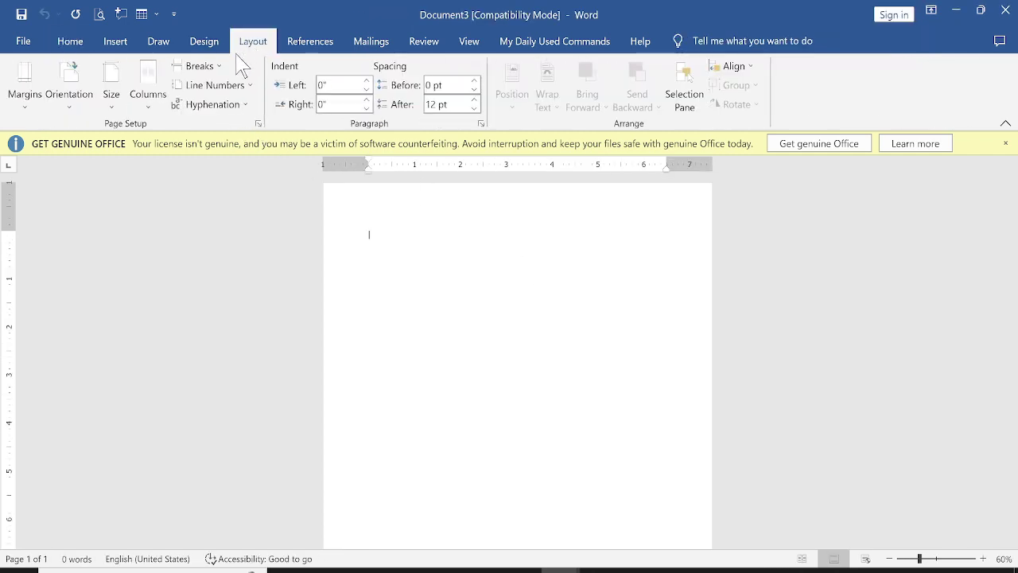
left_click(73, 94)
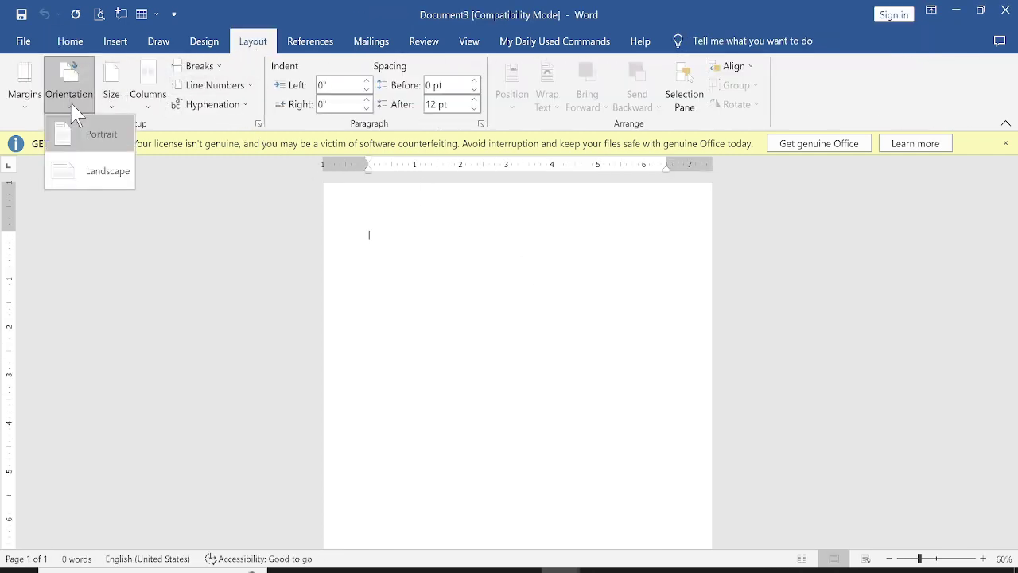
left_click(97, 172)
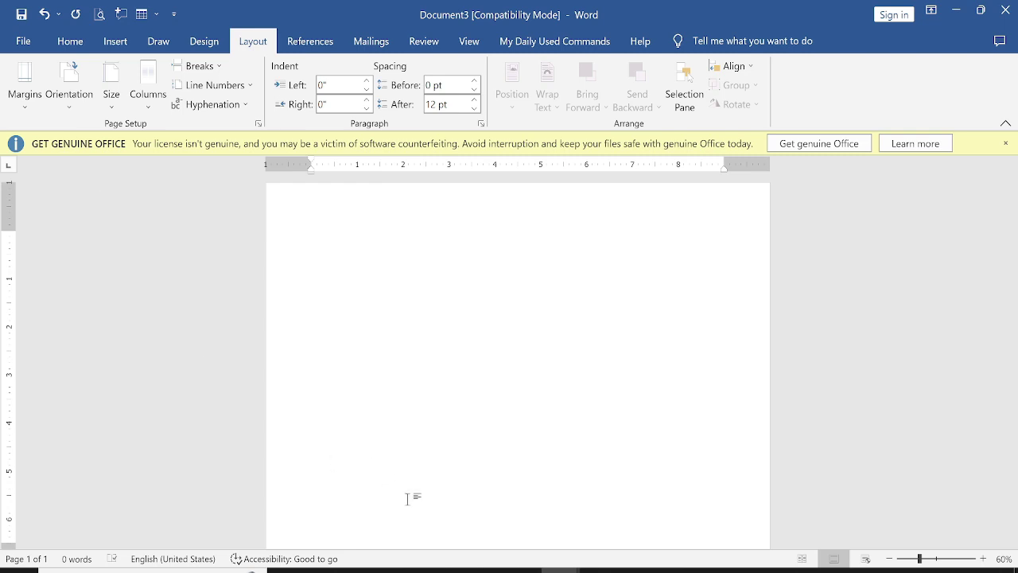
- Switch back to the Document1 attendance sheet and deselect the table
mouse_move(560, 569)
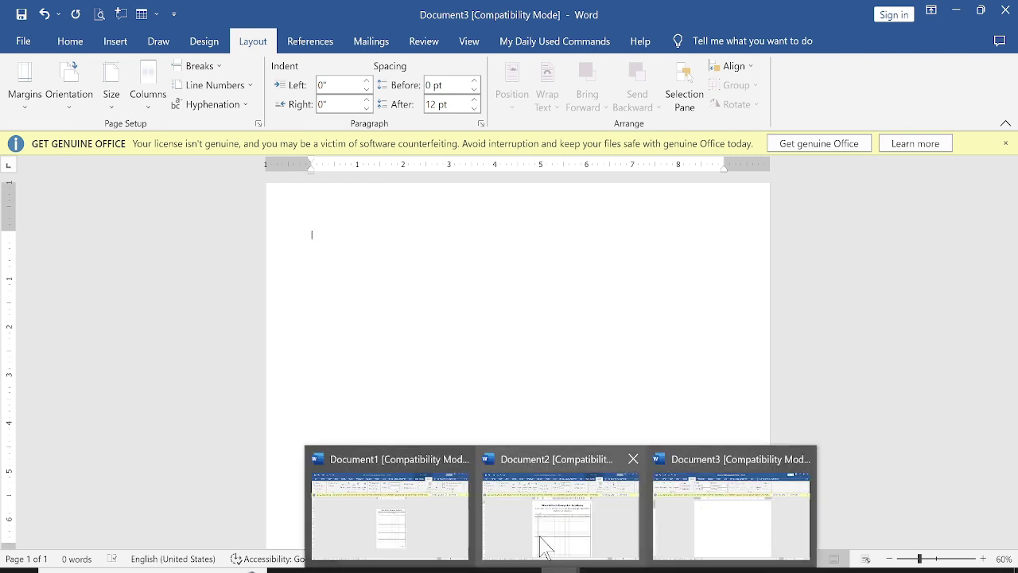
left_click(389, 532)
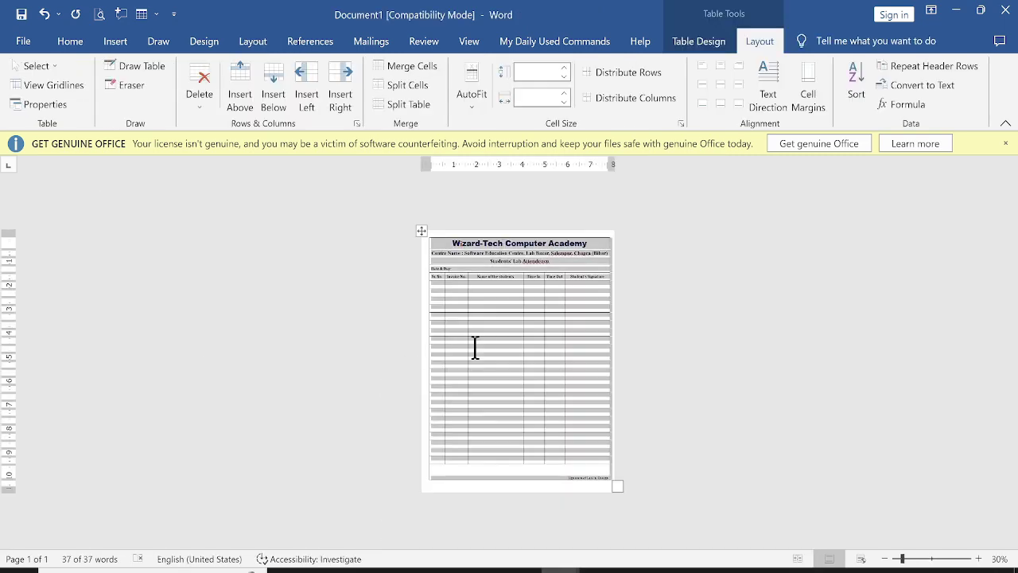
left_click(500, 346)
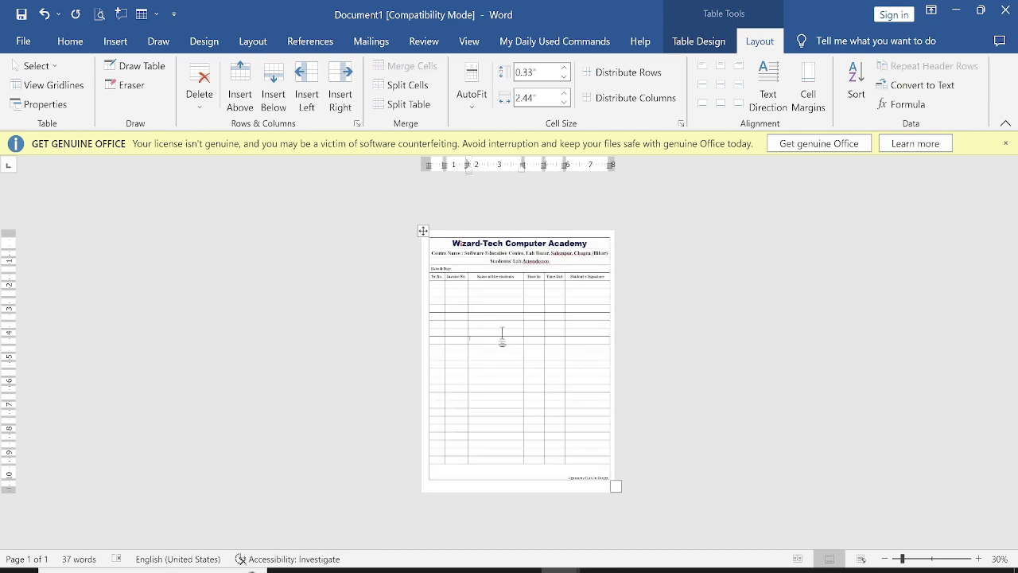
scroll(514, 287, "up", 2)
scroll(517, 284, "up", 2)
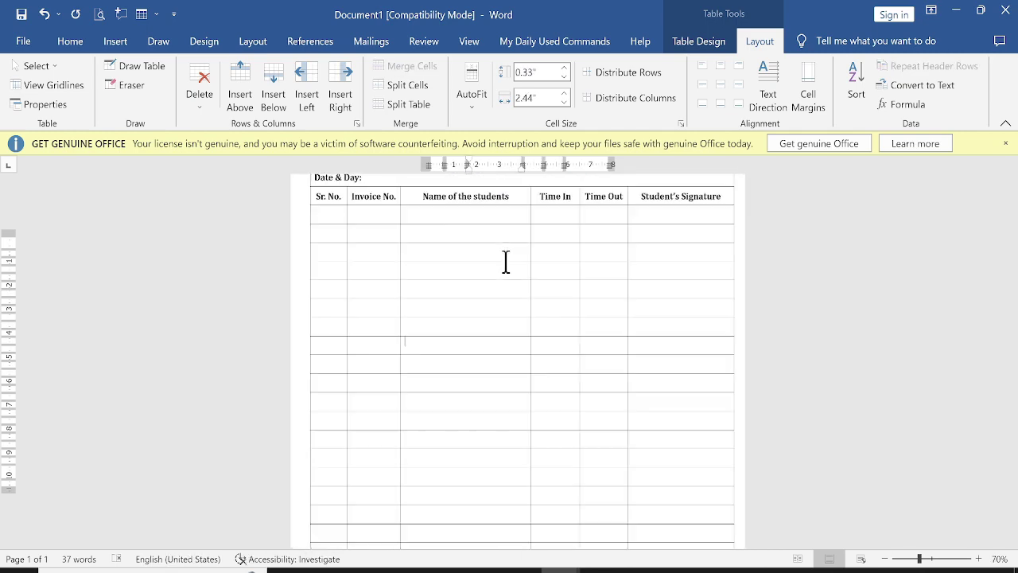
scroll(504, 261, "up", 3)
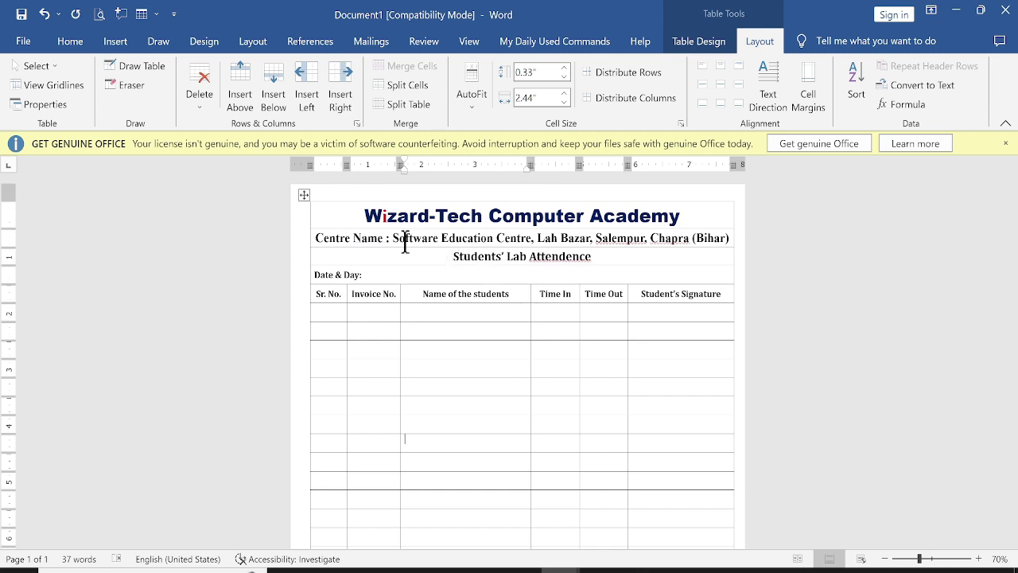
- Set the Students' Lab Attendence title row shading to No Color
left_click(419, 257)
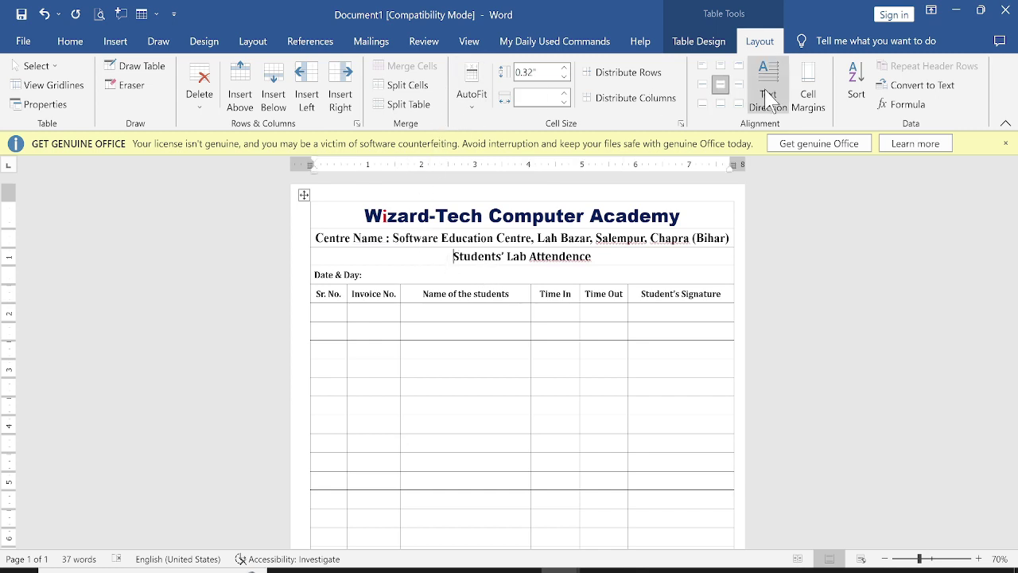
left_click(700, 44)
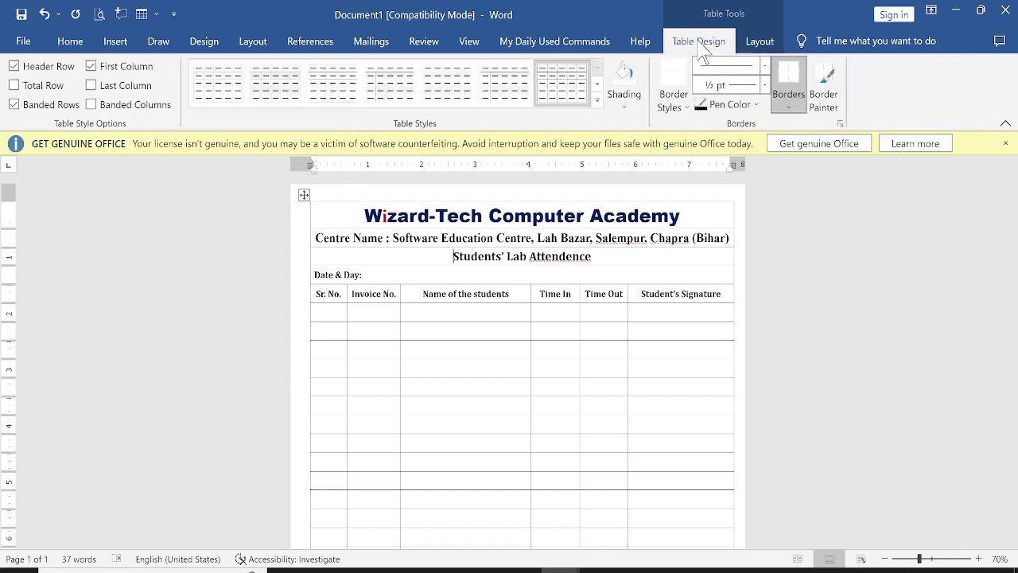
left_click(624, 105)
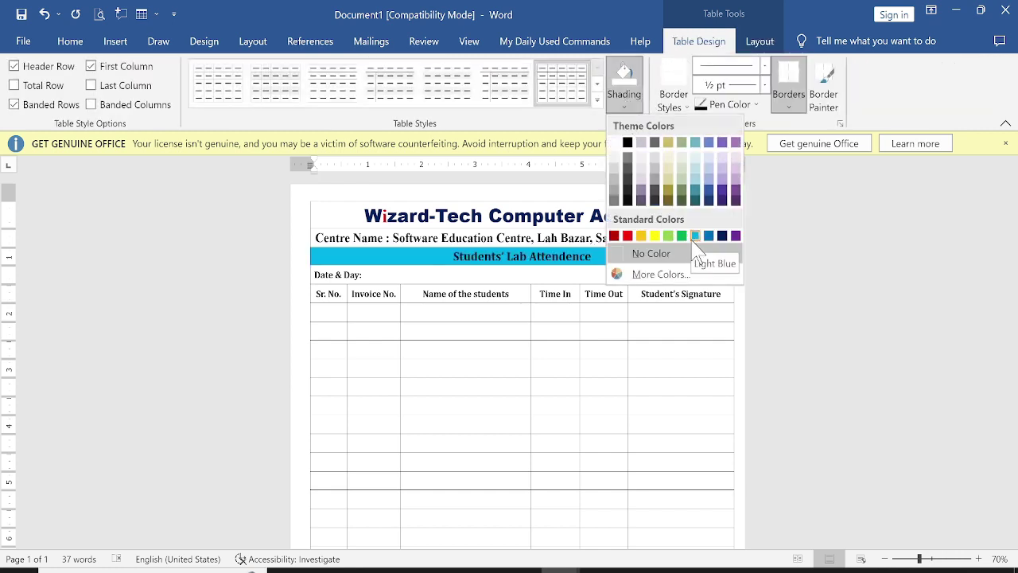
left_click(450, 305)
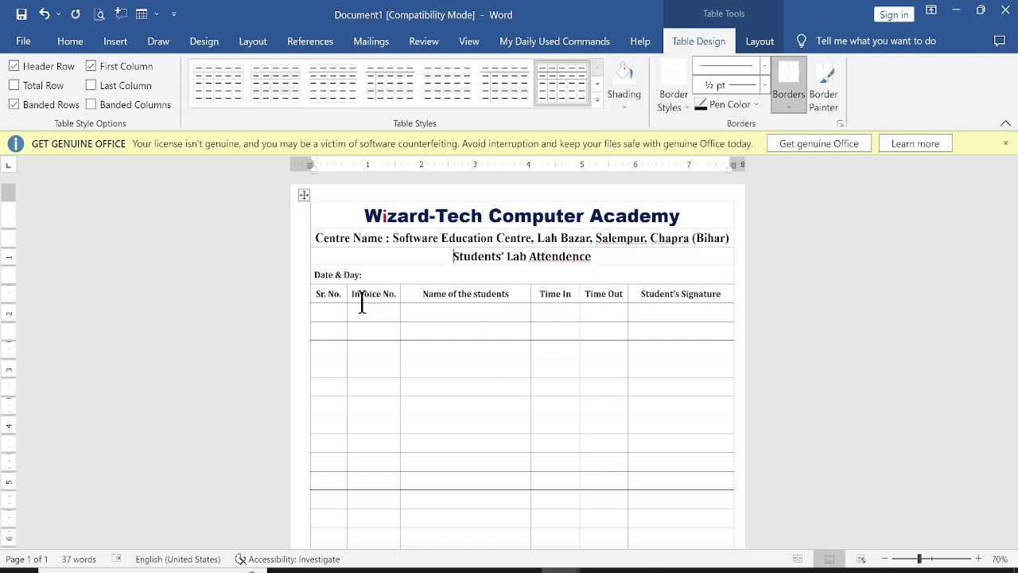
scroll(637, 357, "down", 1, "ctrl")
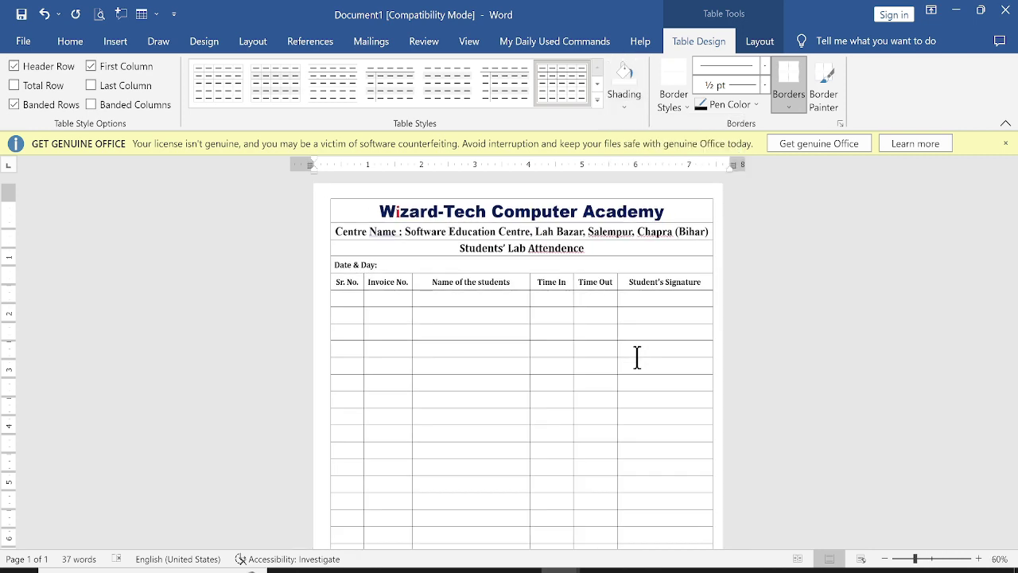